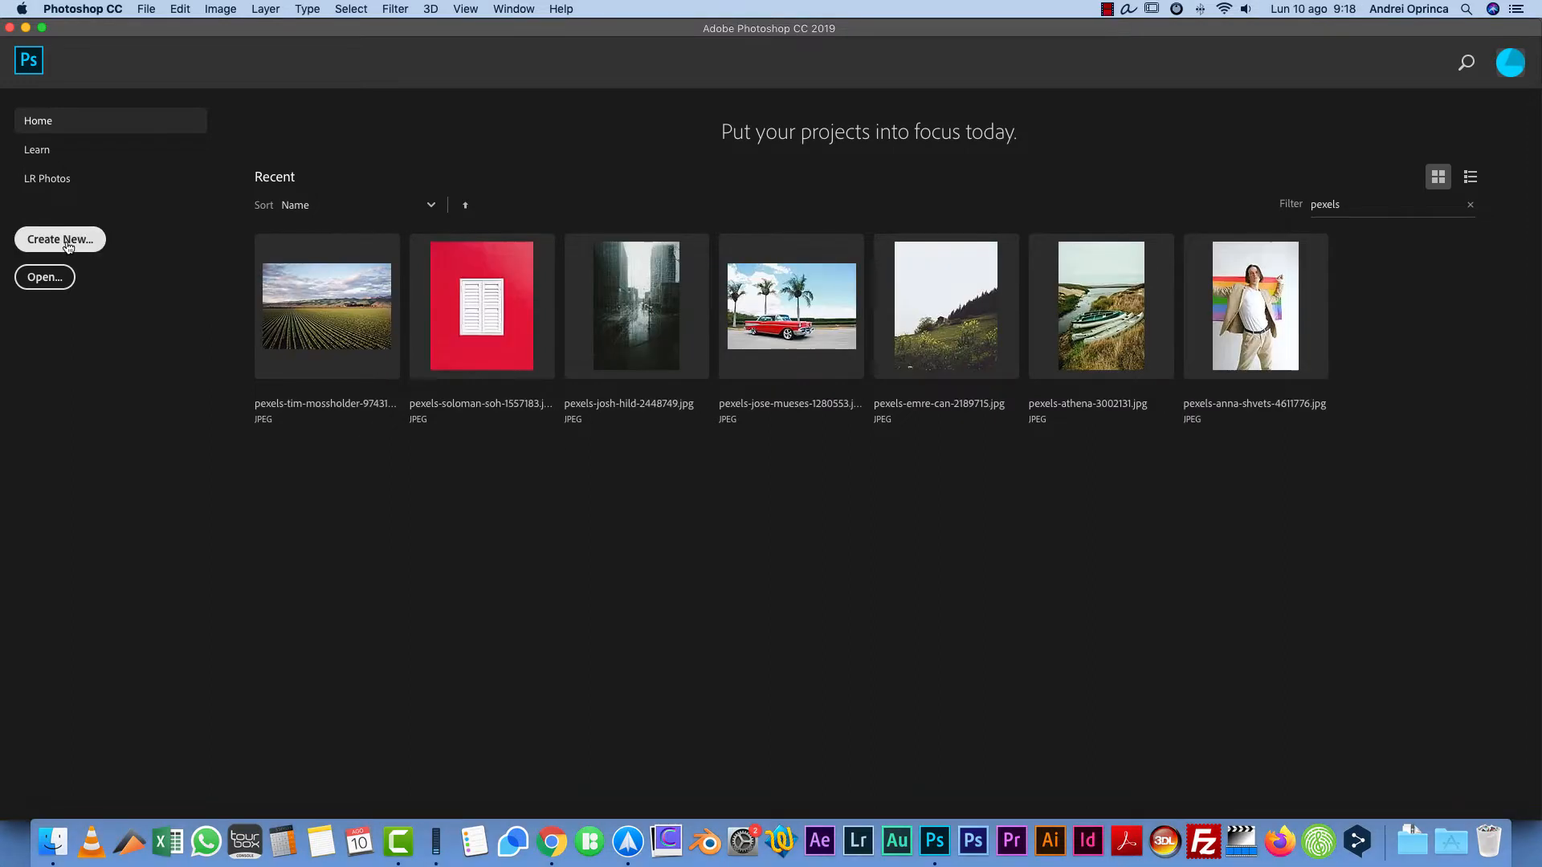
Step: Create a new 1000 × 1000 px document at 72 pixels/inch, RGB Color, with a white background
left_click(60, 238)
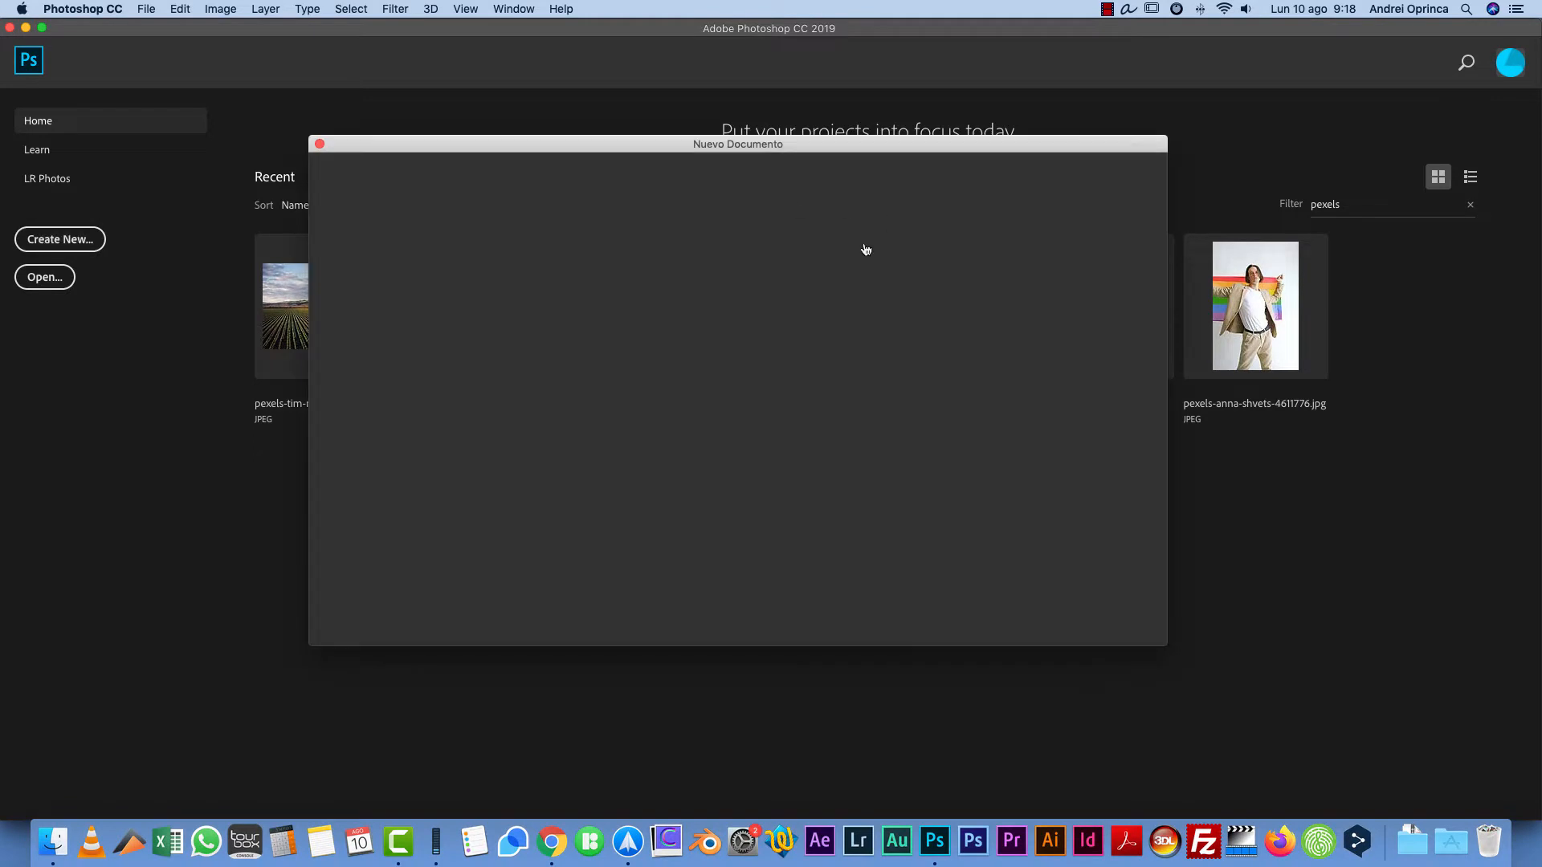
left_click_drag(985, 287, 935, 337)
left_click_drag(967, 390, 933, 375)
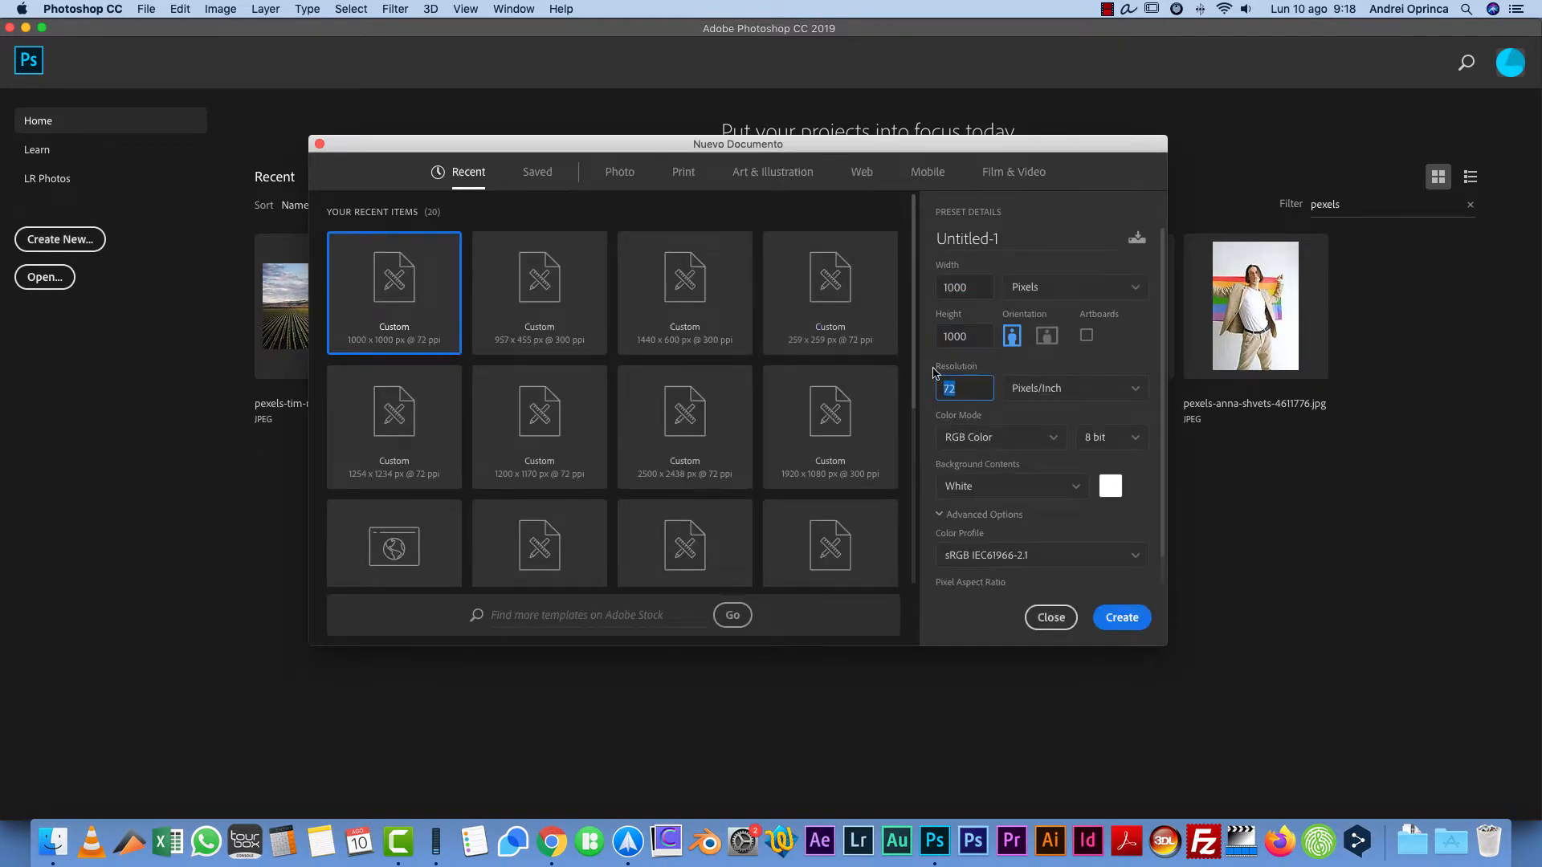
left_click(1129, 619)
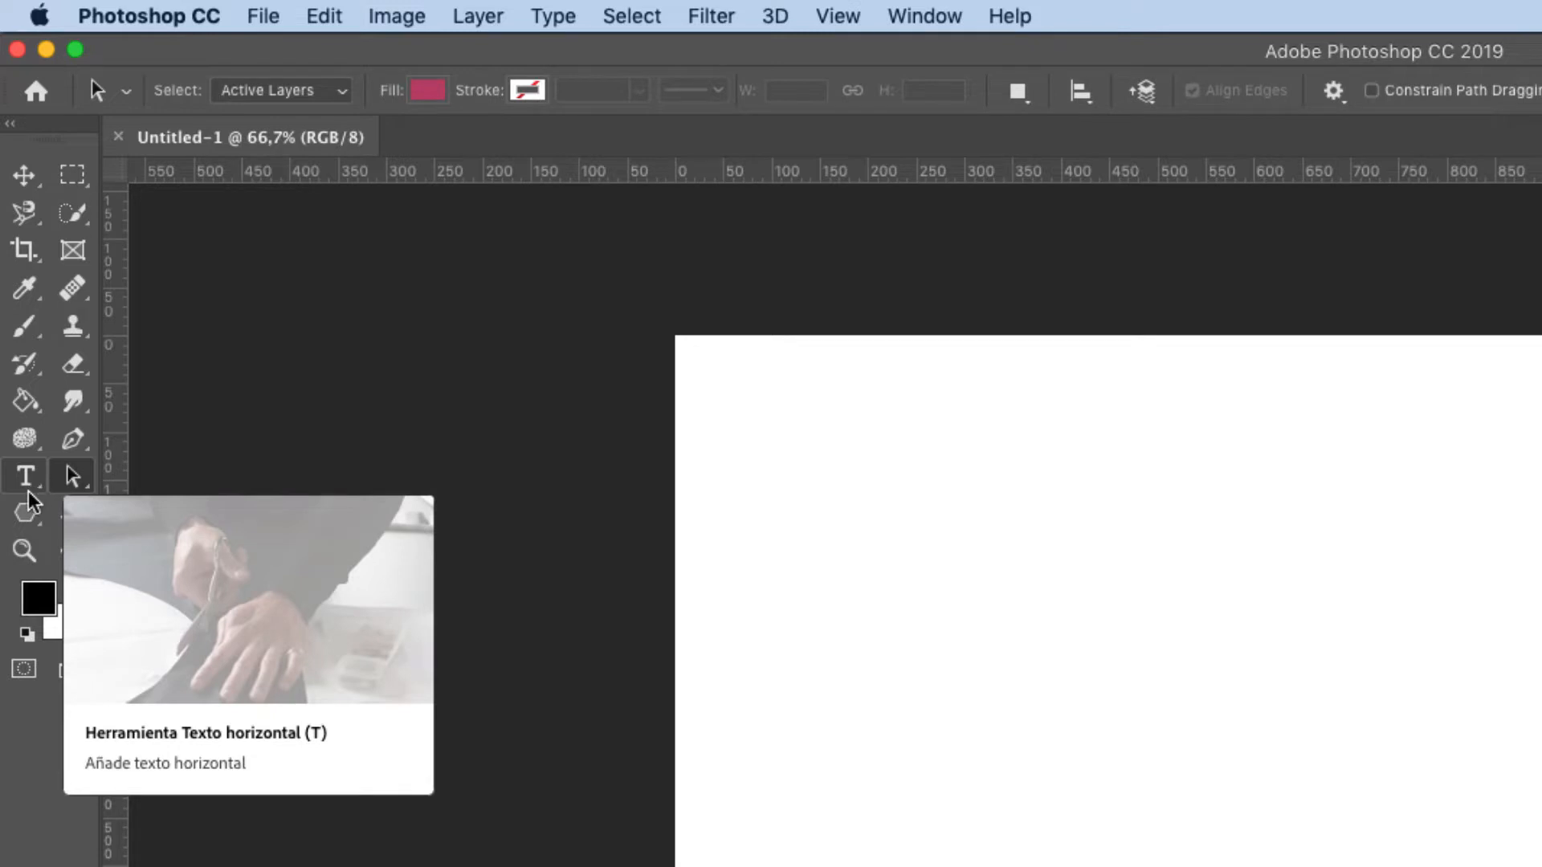
left_click(27, 515)
right_click(29, 520)
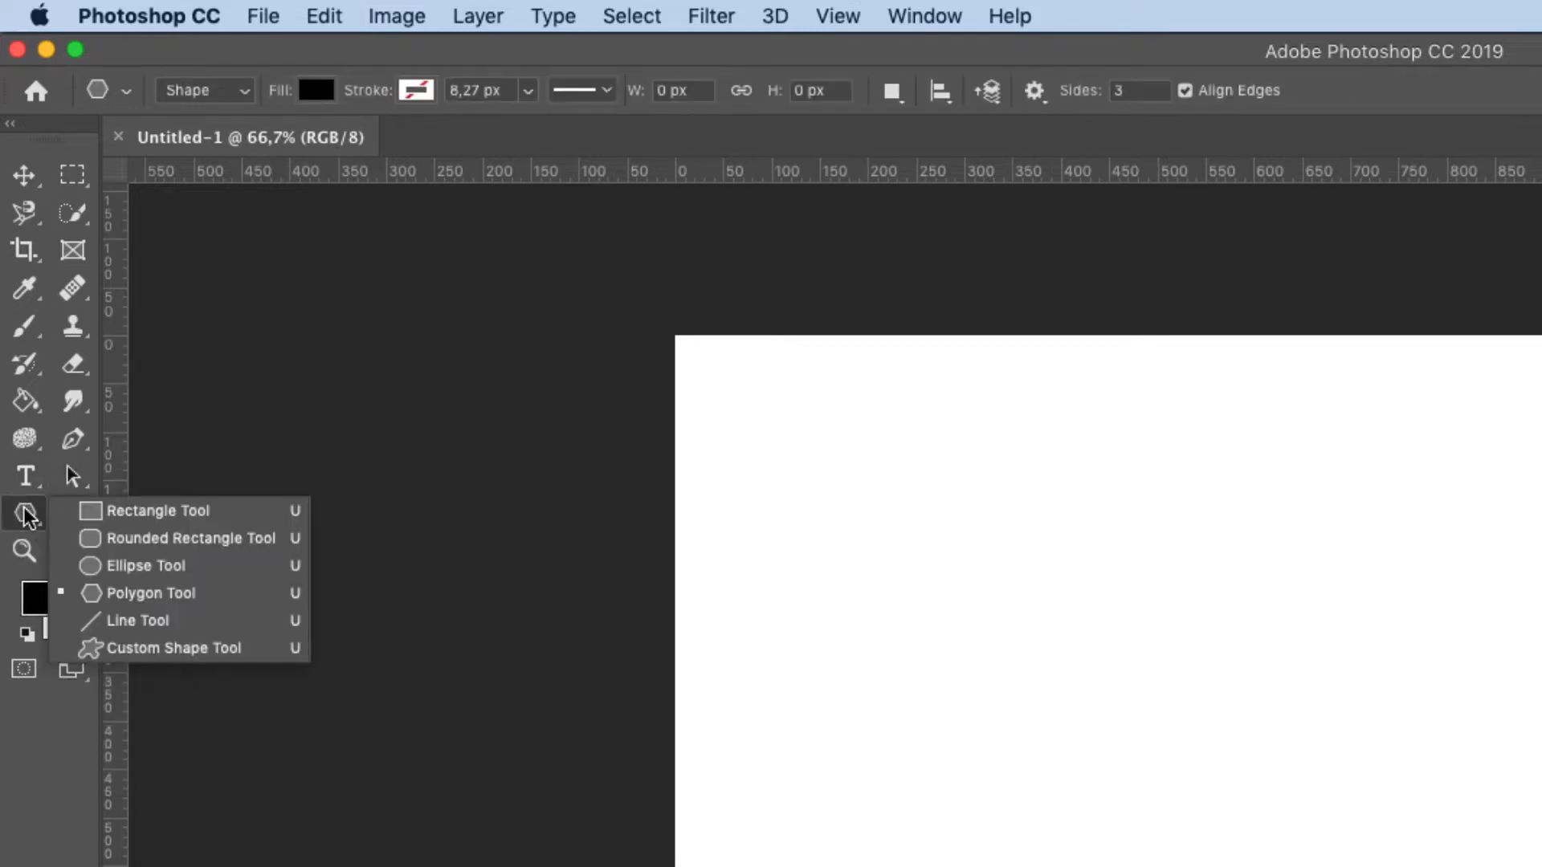
left_click(137, 647)
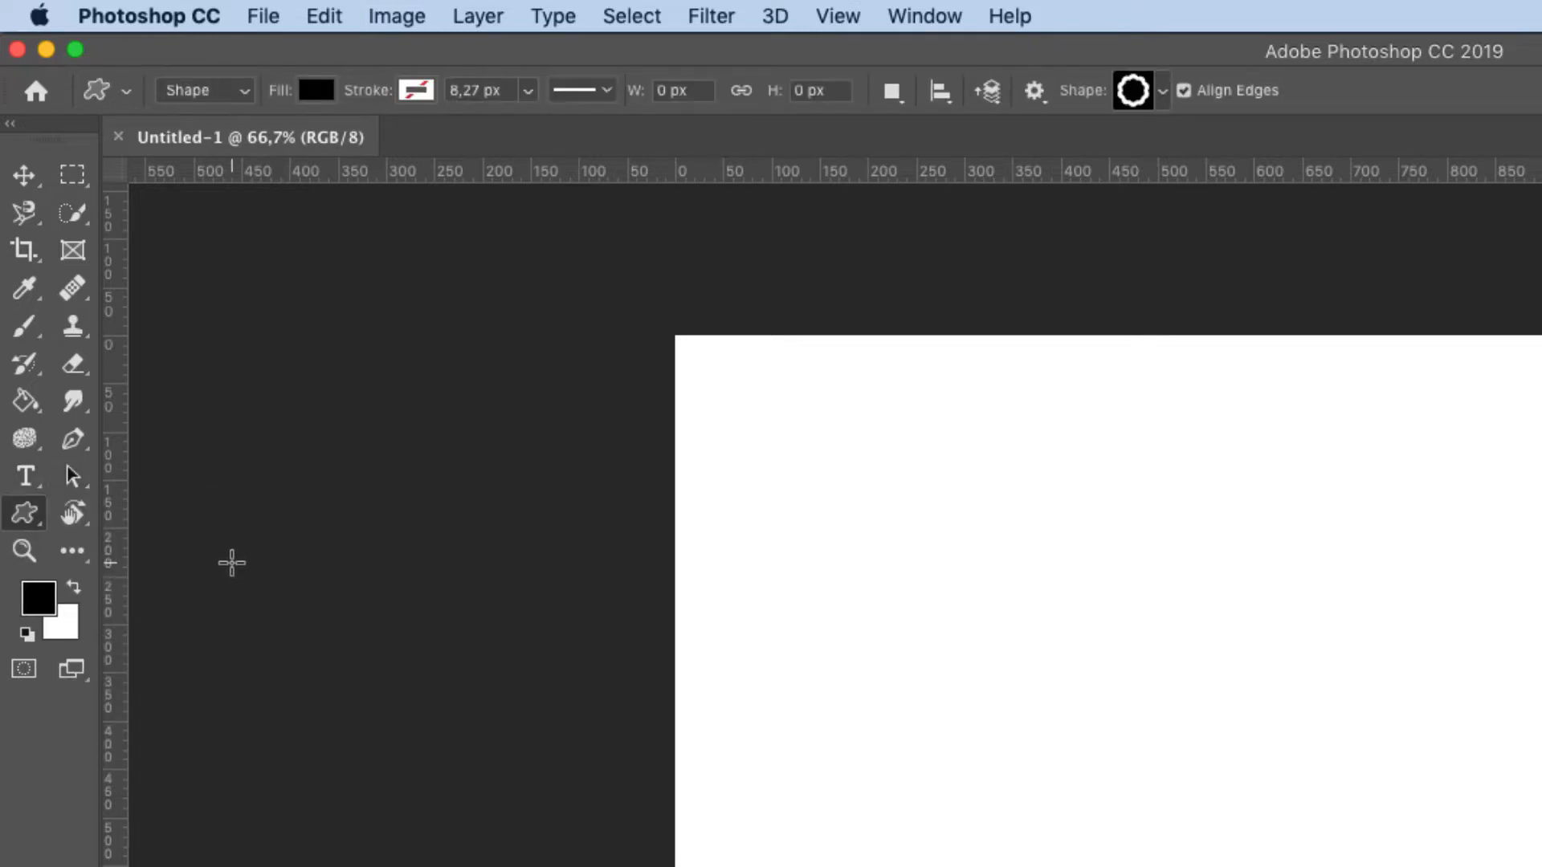
right_click(28, 513)
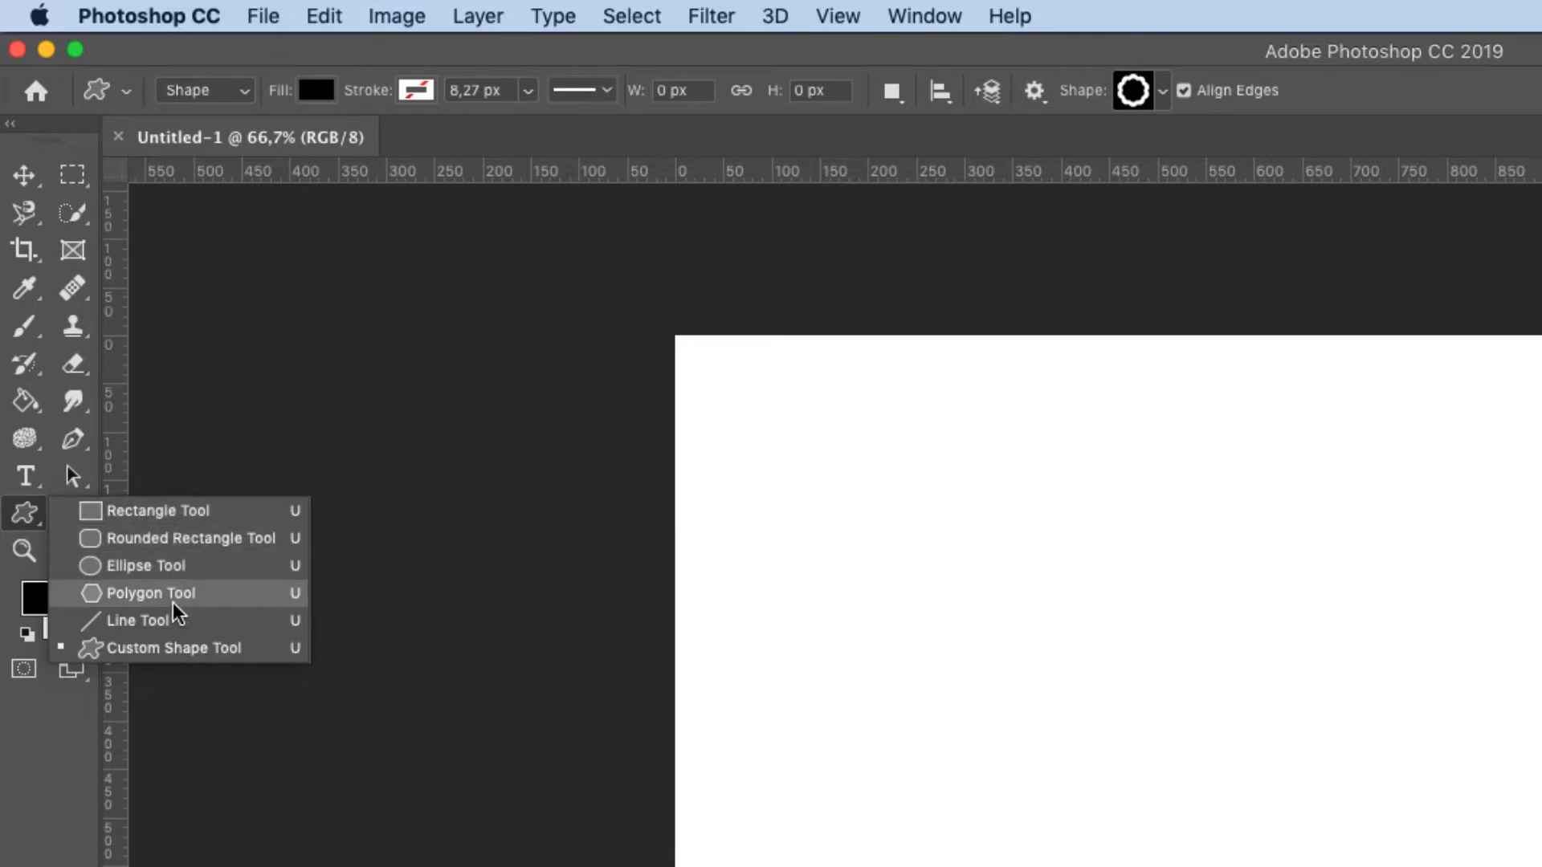
left_click(74, 441)
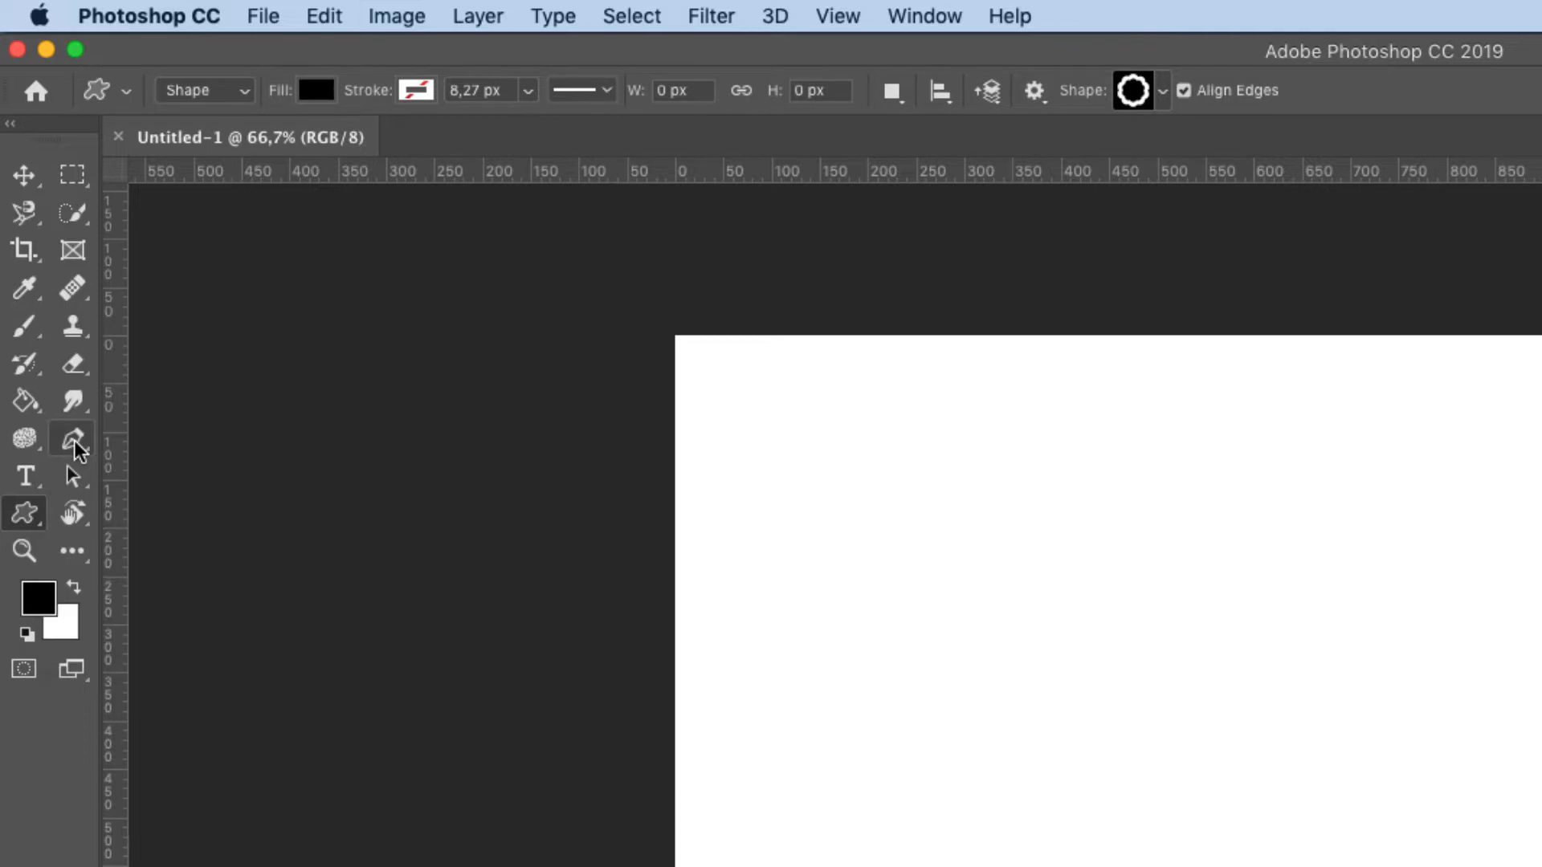
left_click_drag(78, 446, 191, 443)
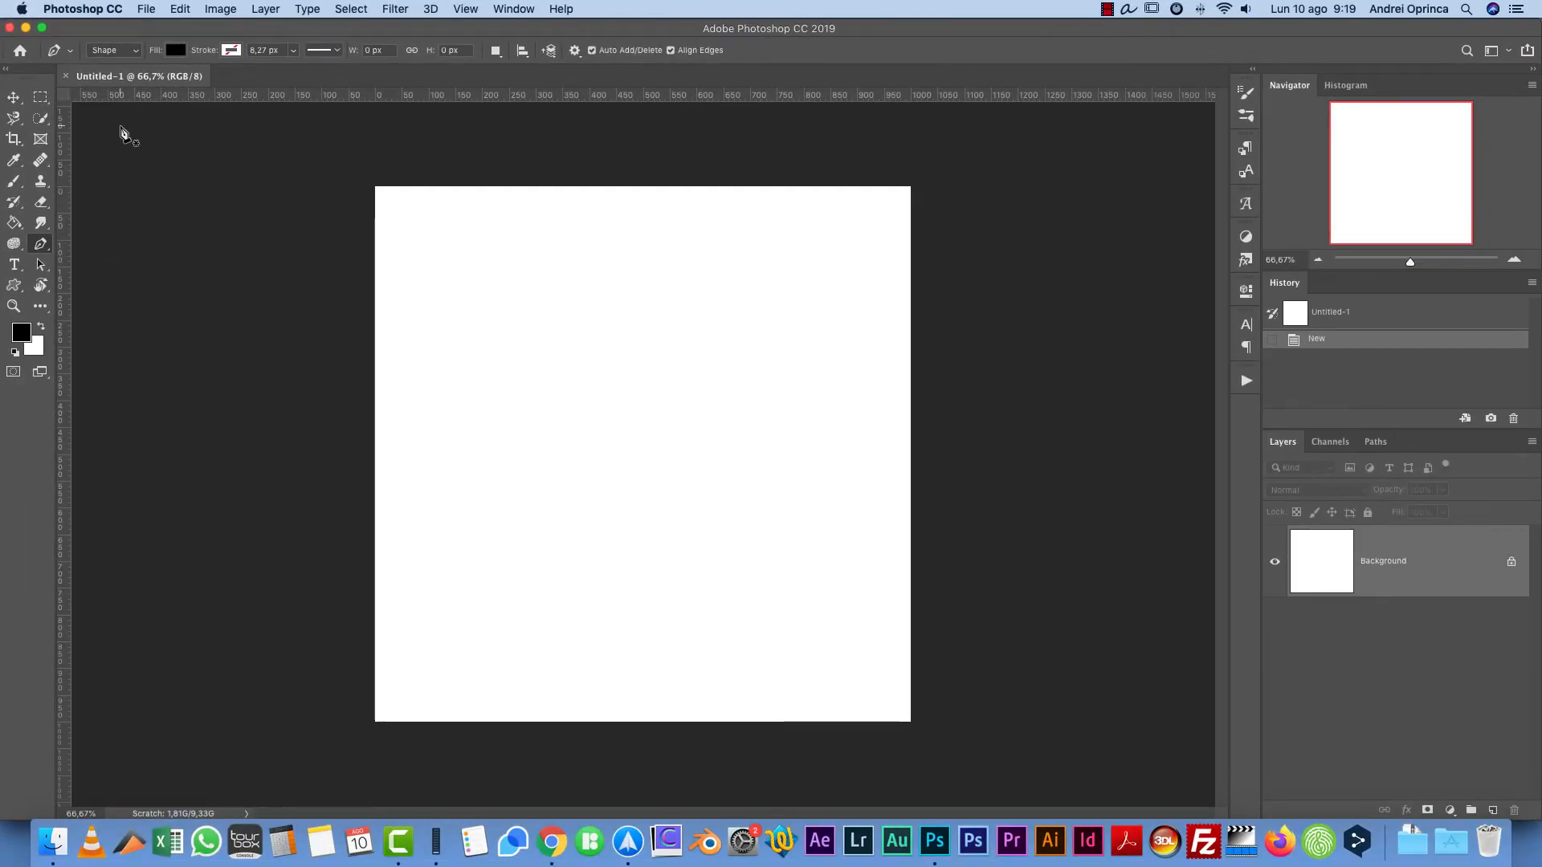
Step: Draw a black rectangle about 607 × 356 px near the canvas centre with the Rectangle Tool in Shape mode
left_click(15, 285)
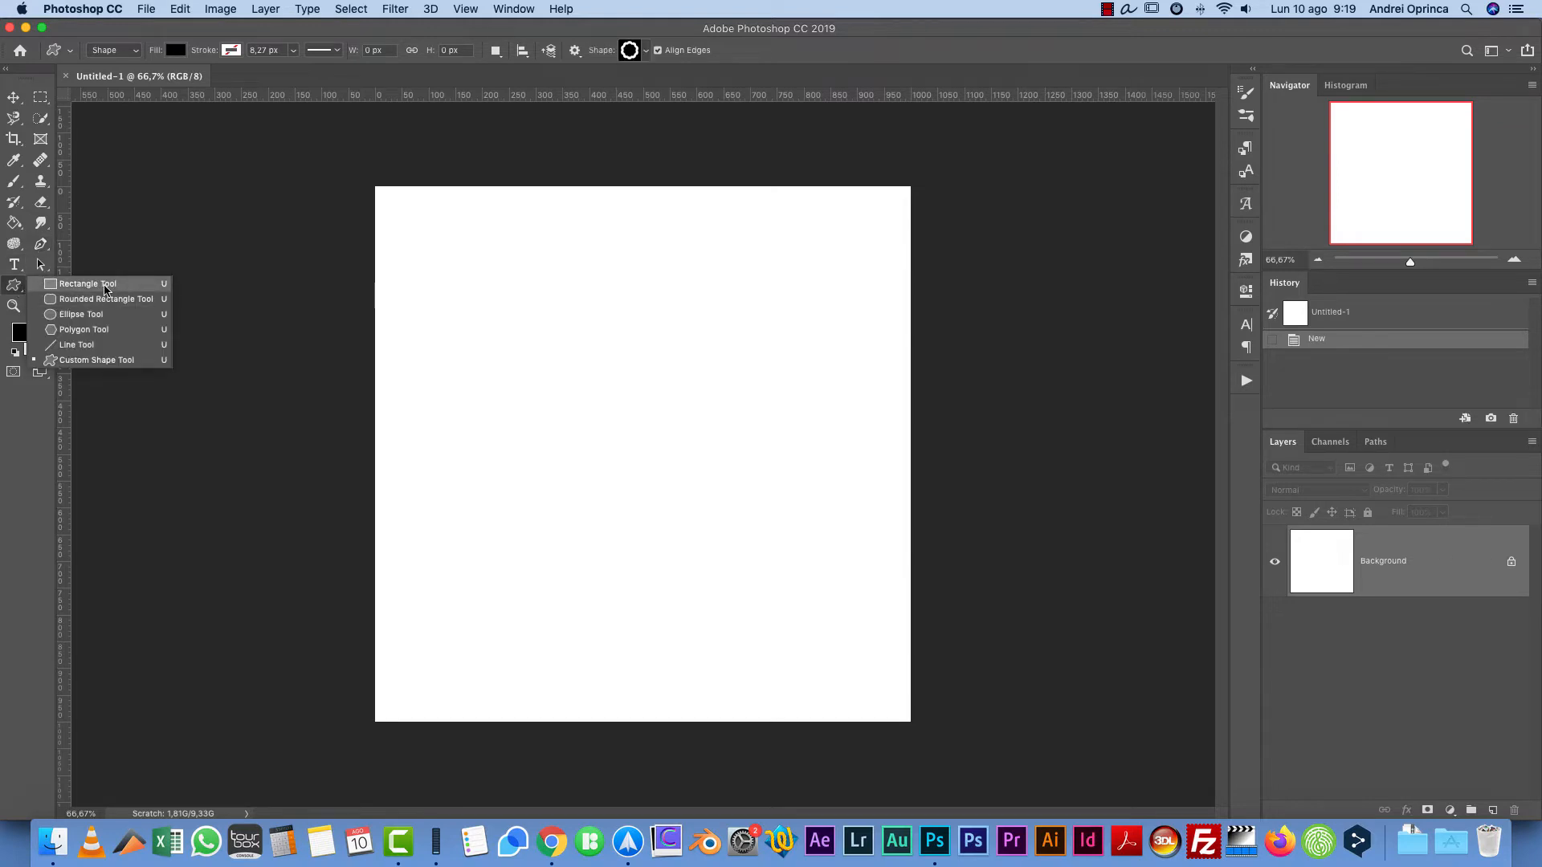
left_click(100, 284)
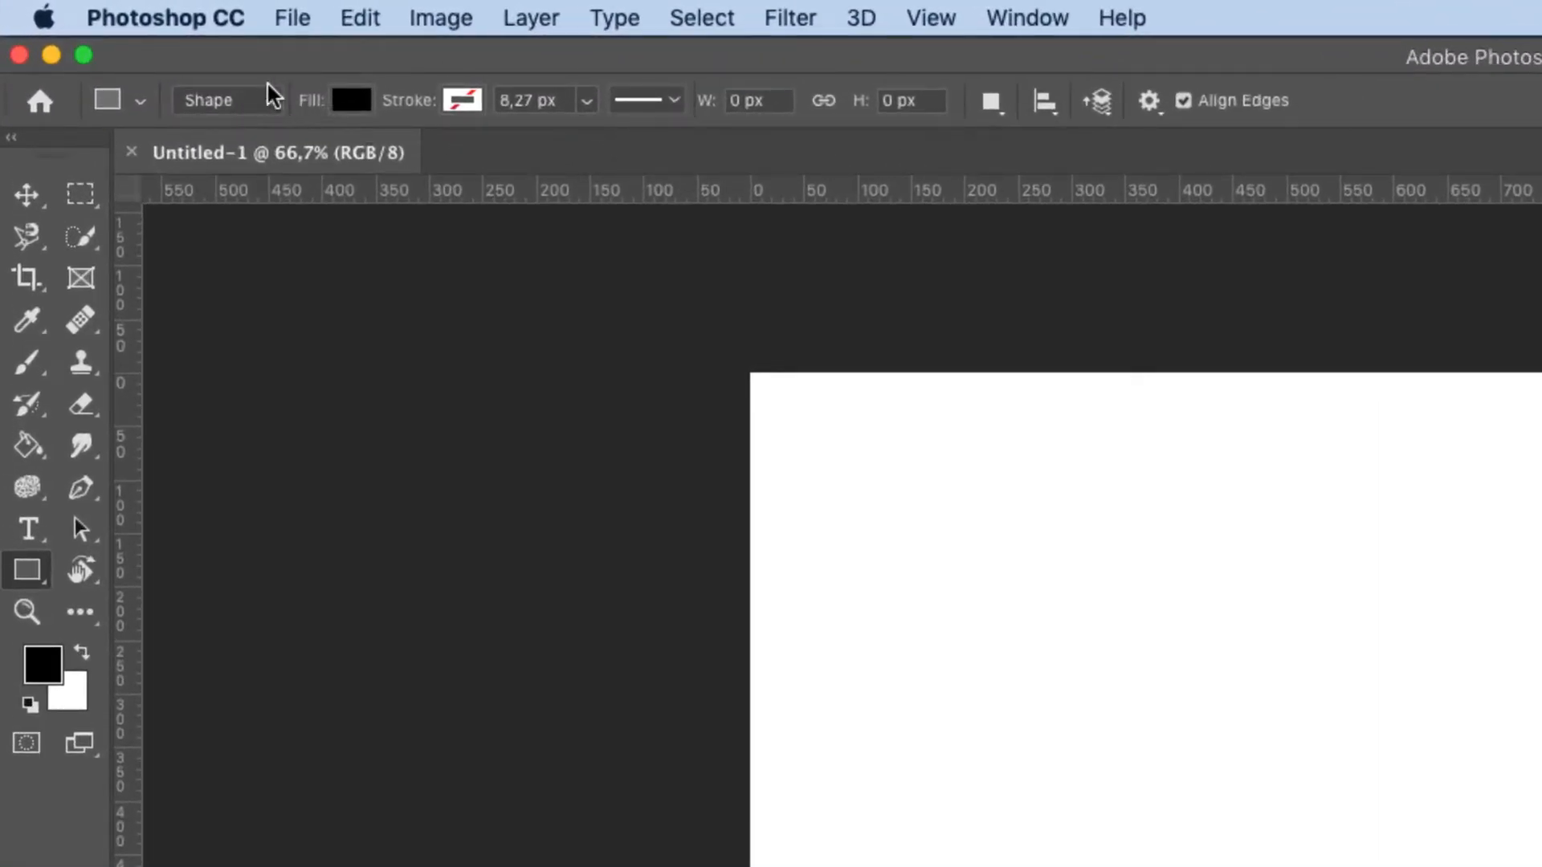
left_click(273, 101)
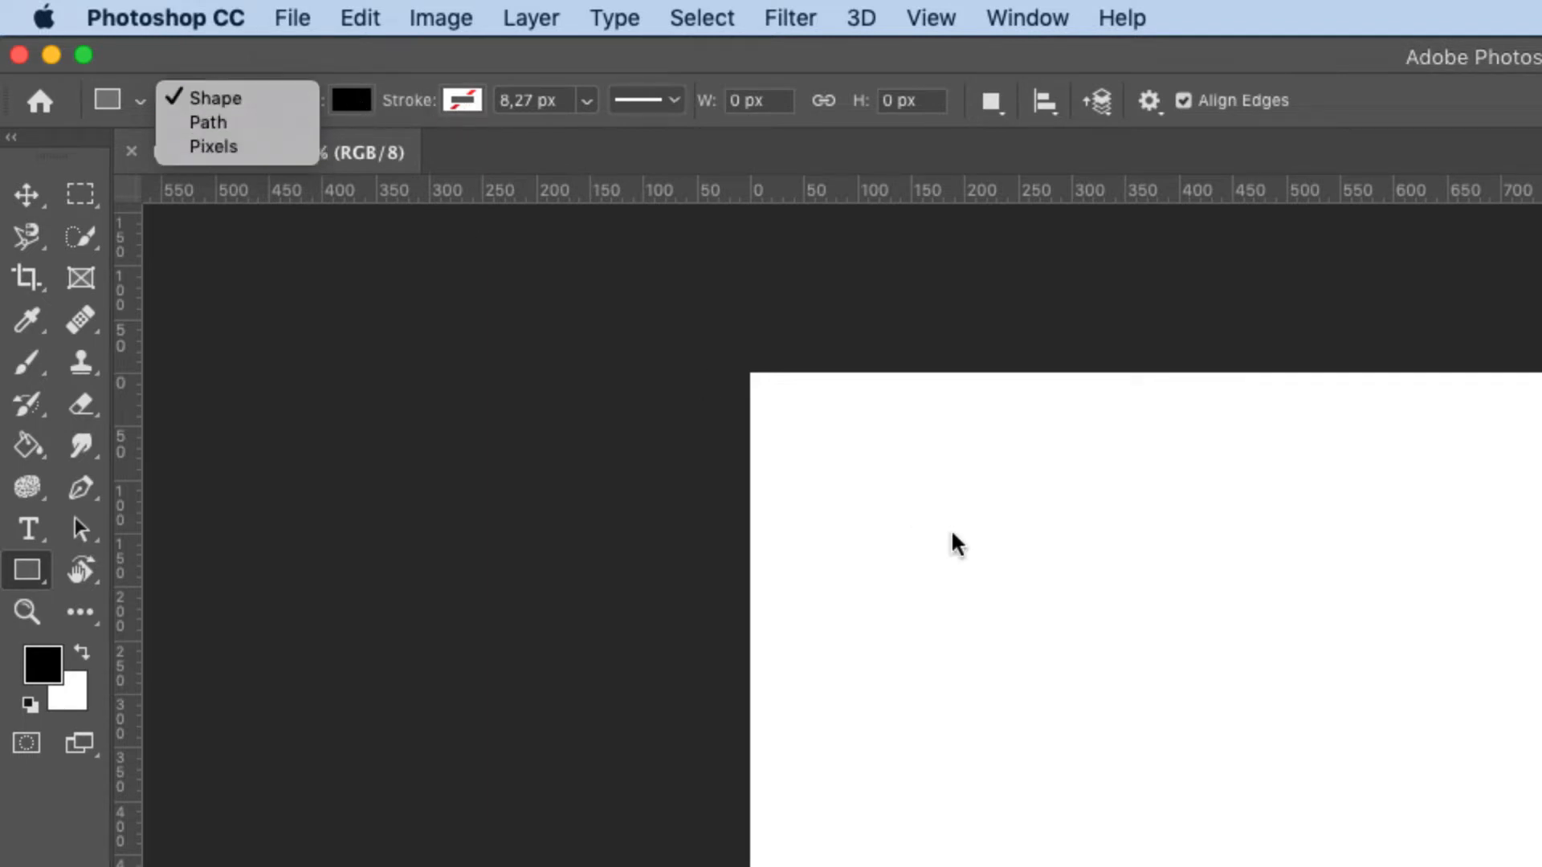
left_click(976, 674)
left_click_drag(947, 655, 1212, 866)
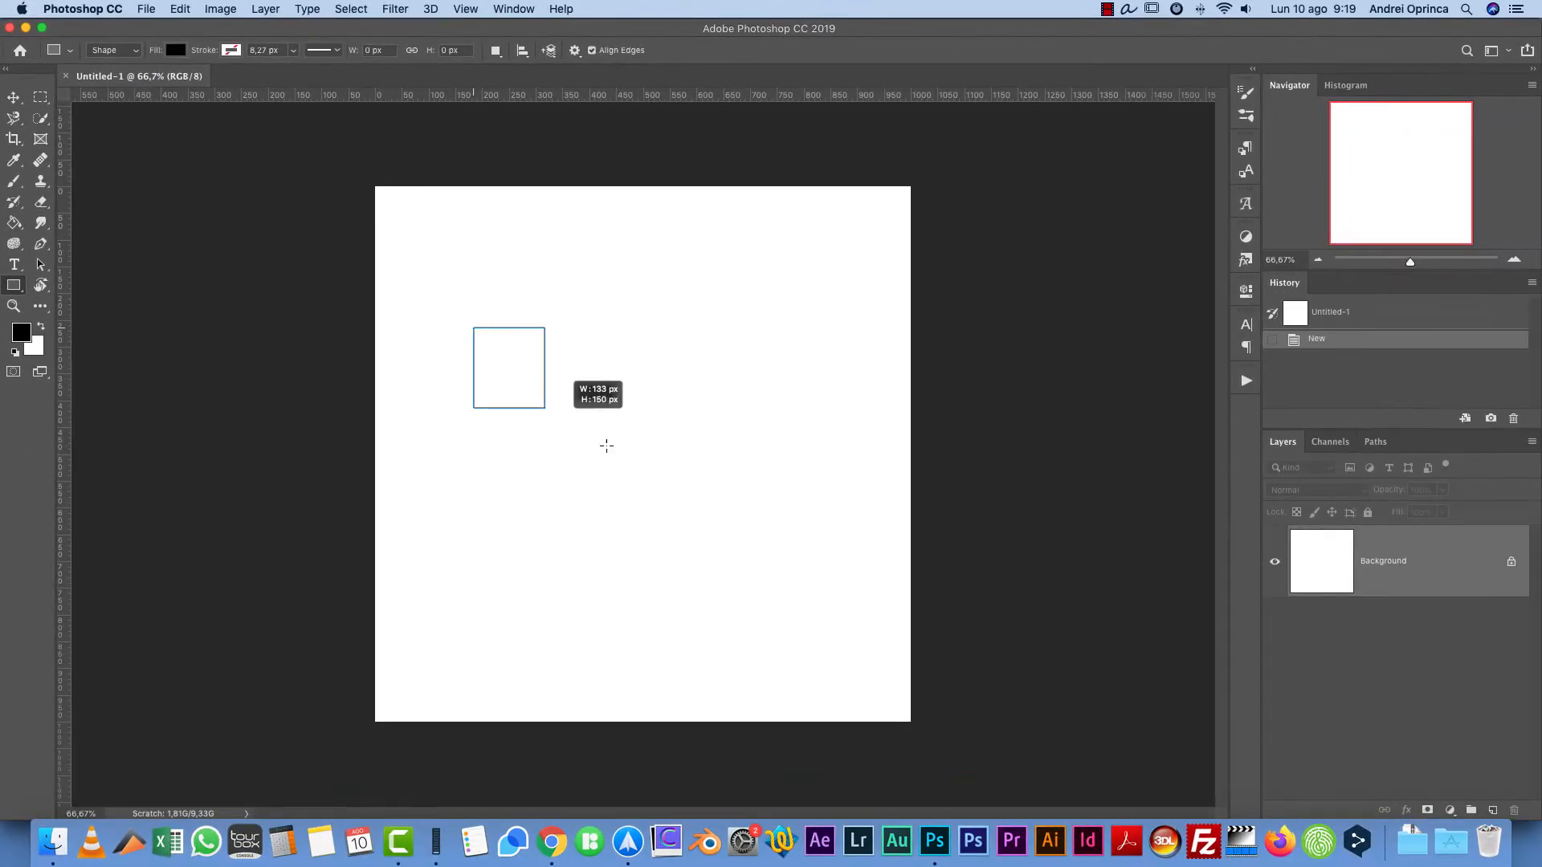
left_click_drag(607, 446, 803, 526)
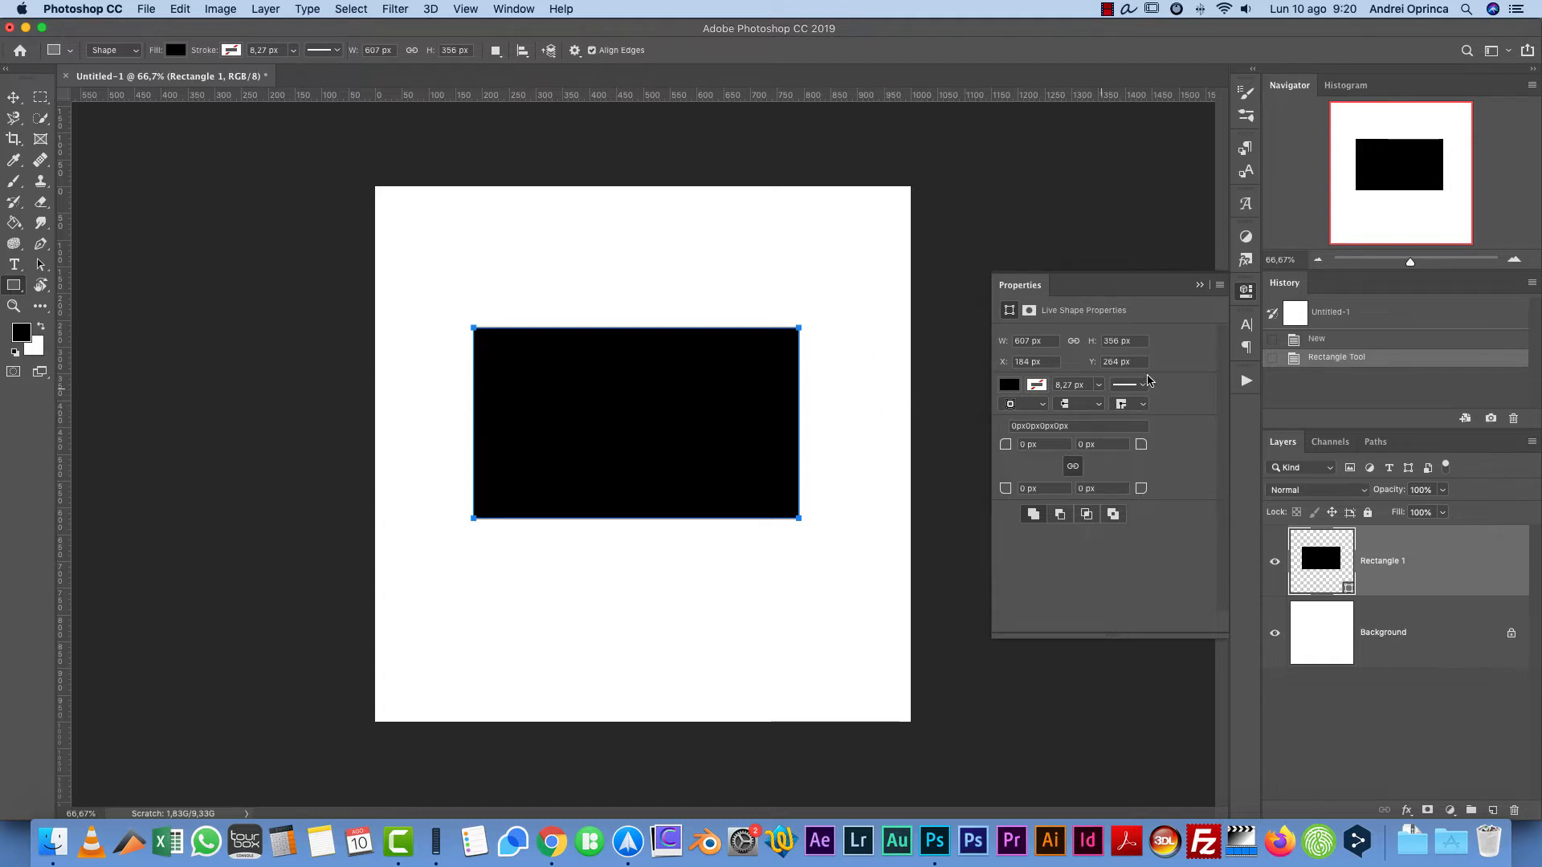
Step: Give the rectangle a solid magenta-pink stroke
left_click(1037, 385)
left_click(1046, 487)
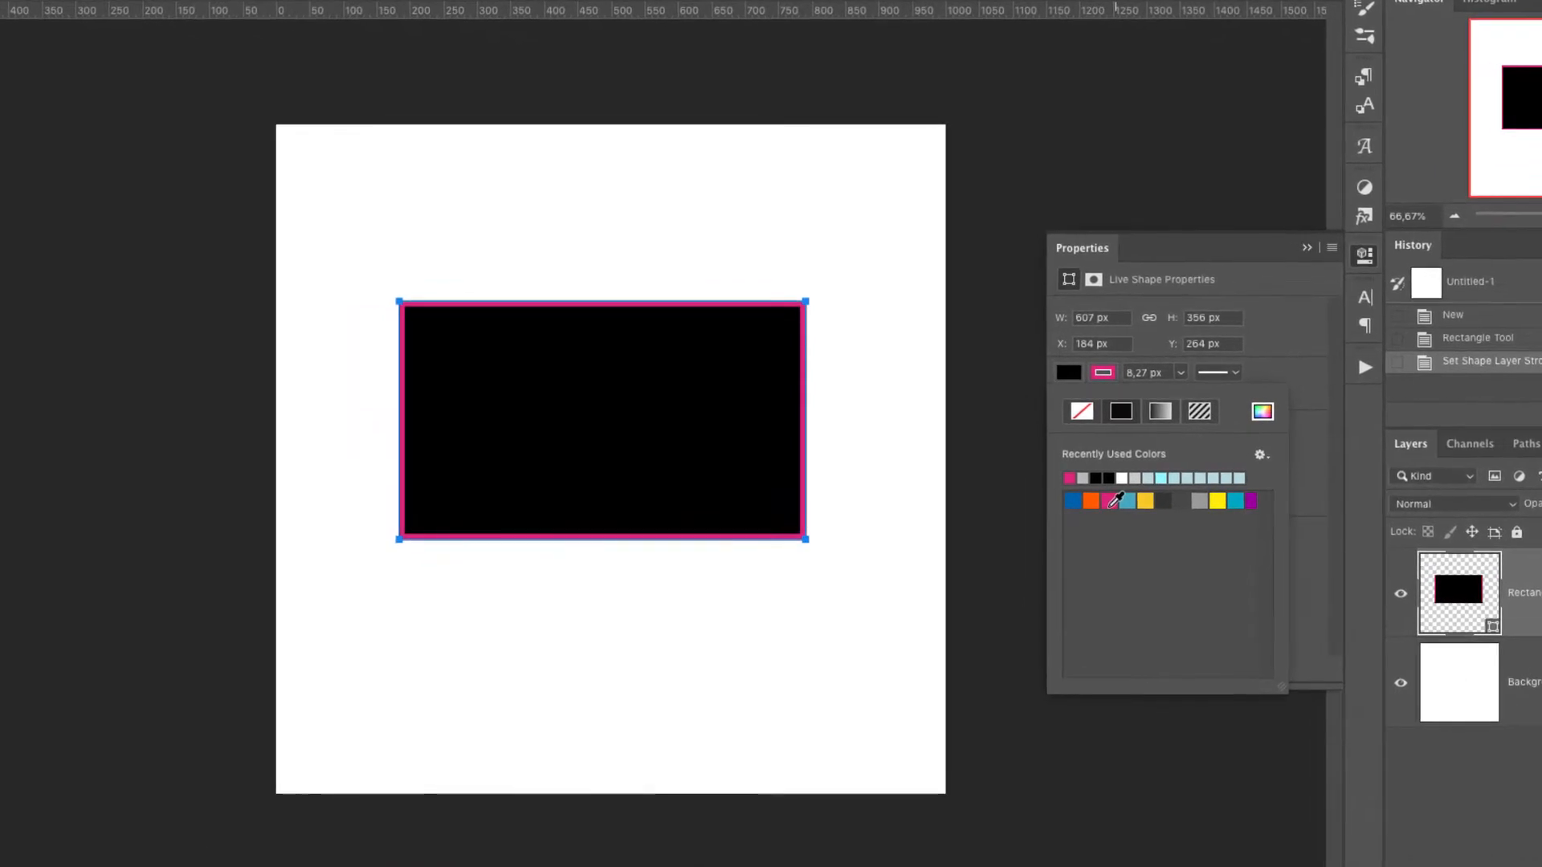
left_click(1291, 348)
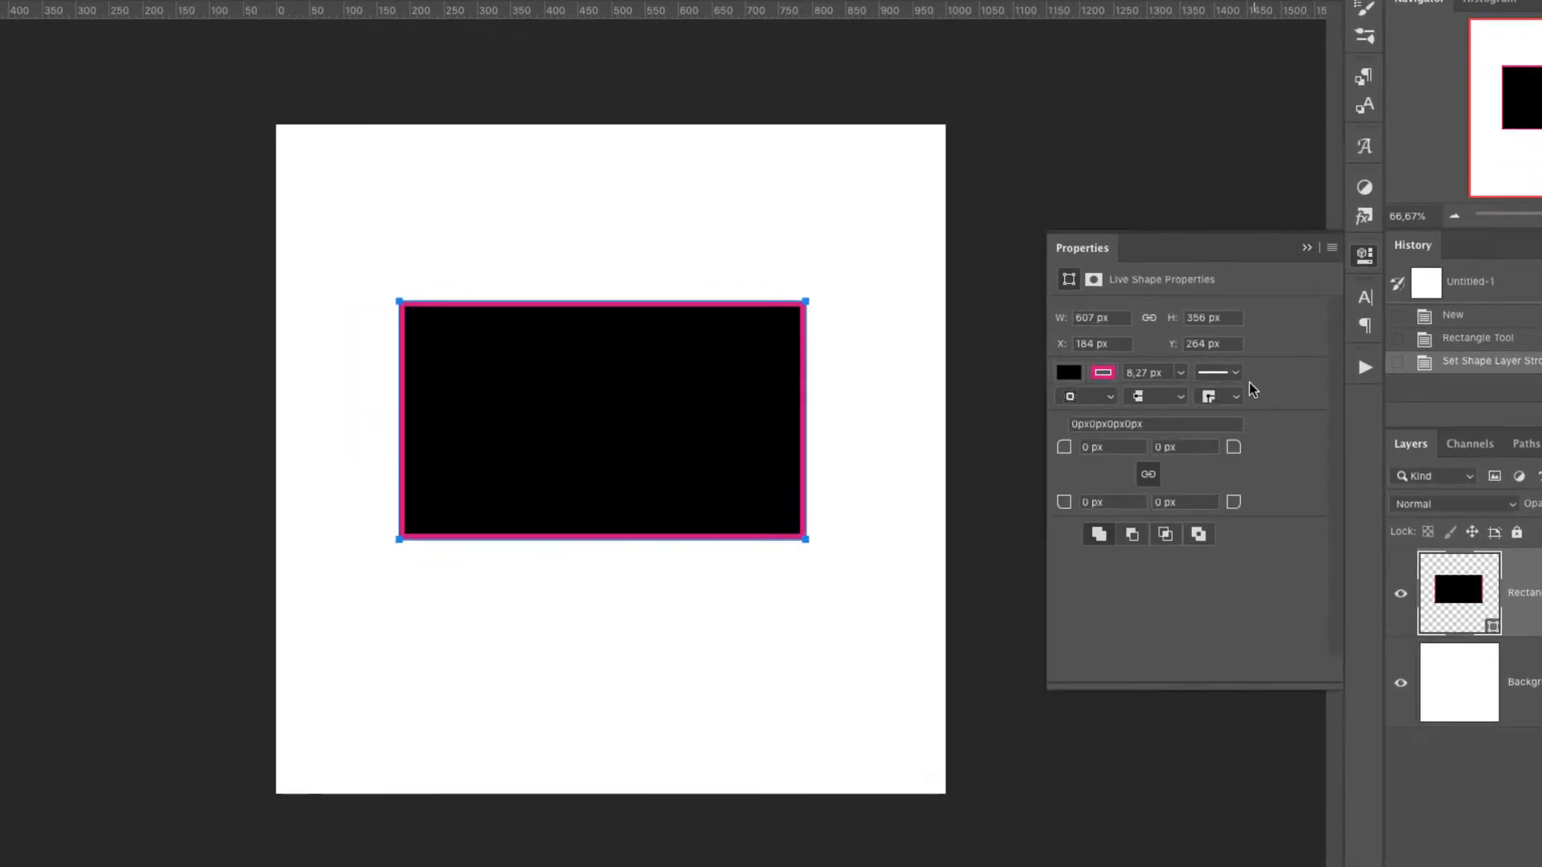
Step: Change the rectangle's stroke caps to square and align the stroke to the outside of the path
left_click(1168, 398)
left_click(1161, 417)
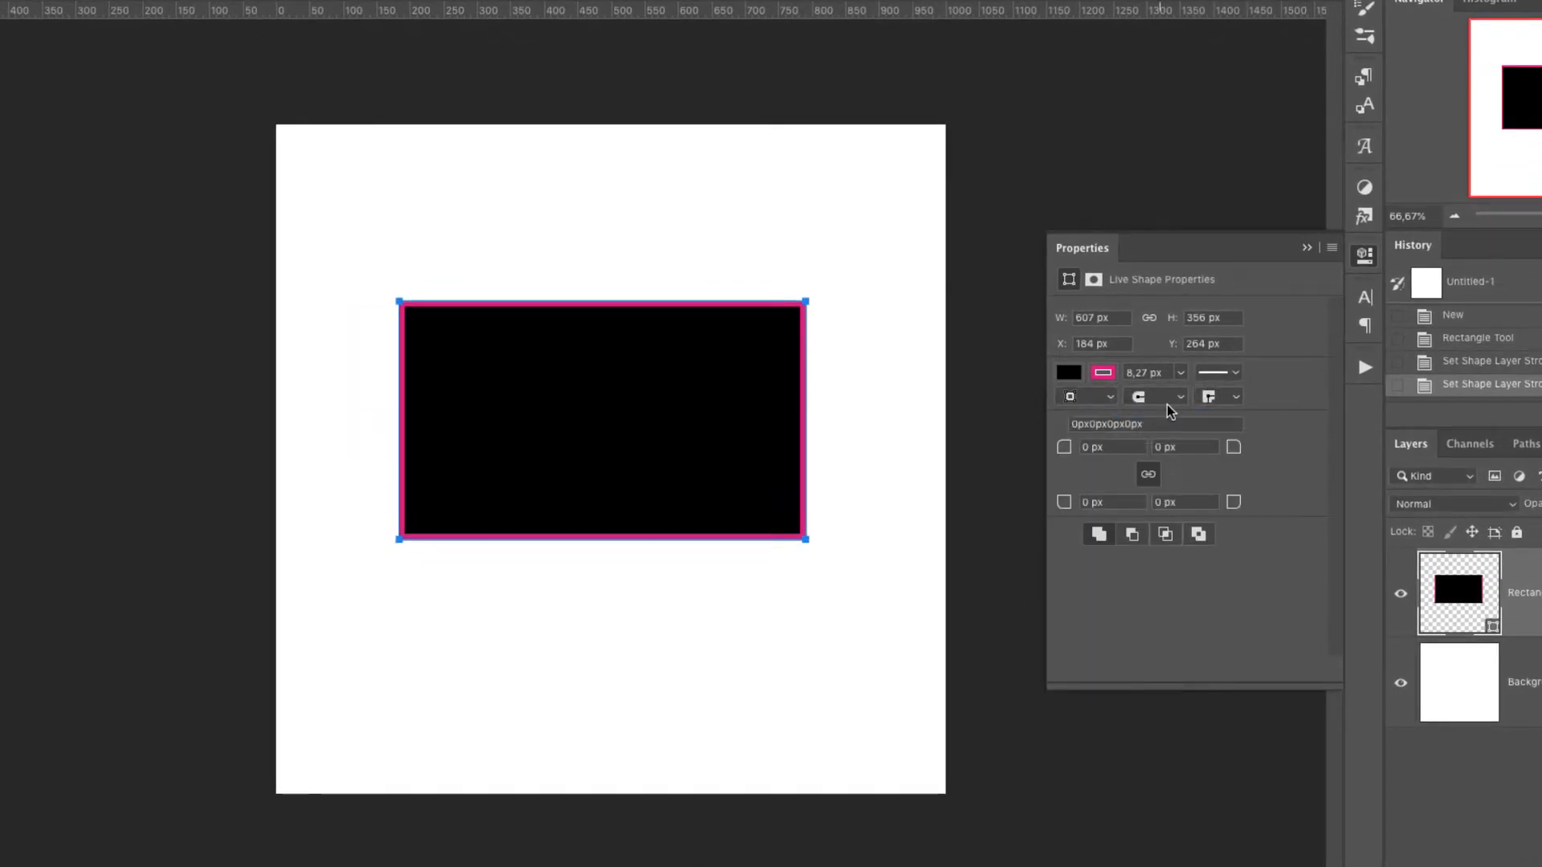
left_click(1164, 397)
left_click(1156, 411)
left_click(1109, 398)
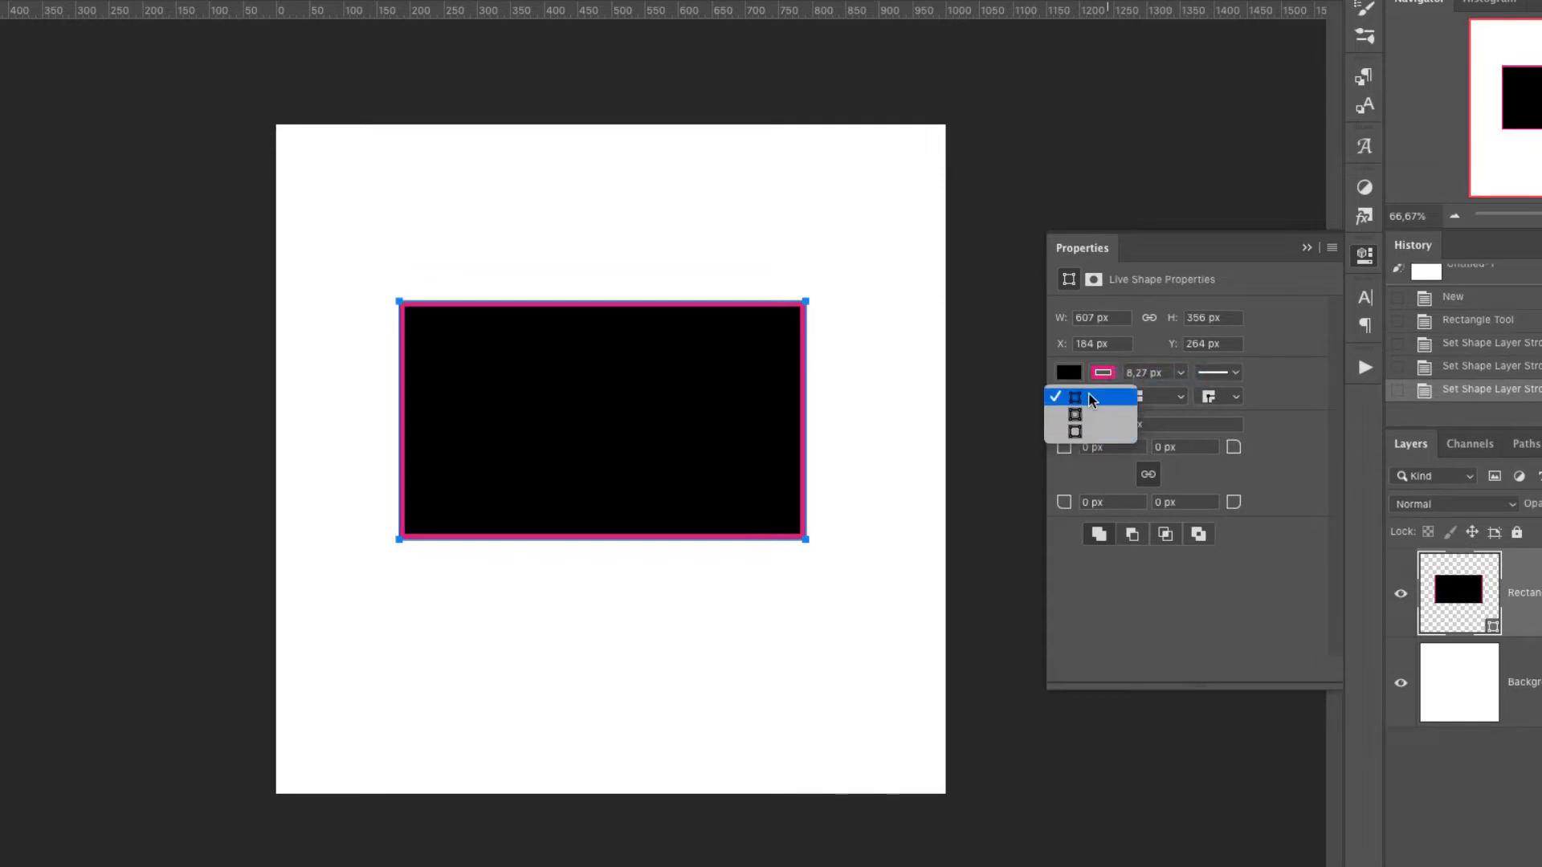
left_click(1087, 433)
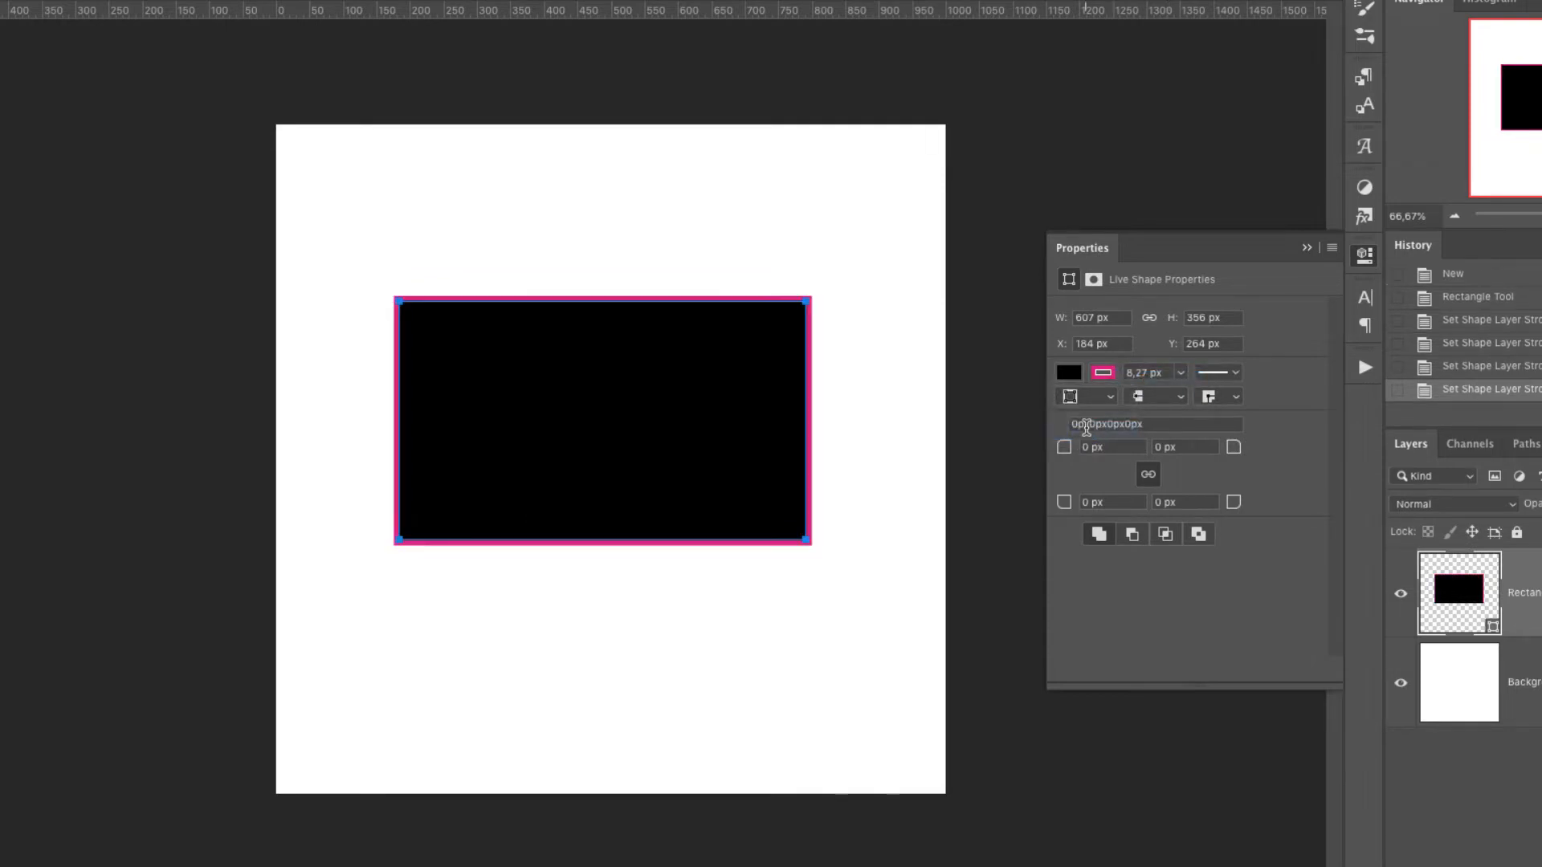
Step: Try the round corner style on the rectangle's stroke and set its corners to bevel
left_click(1221, 397)
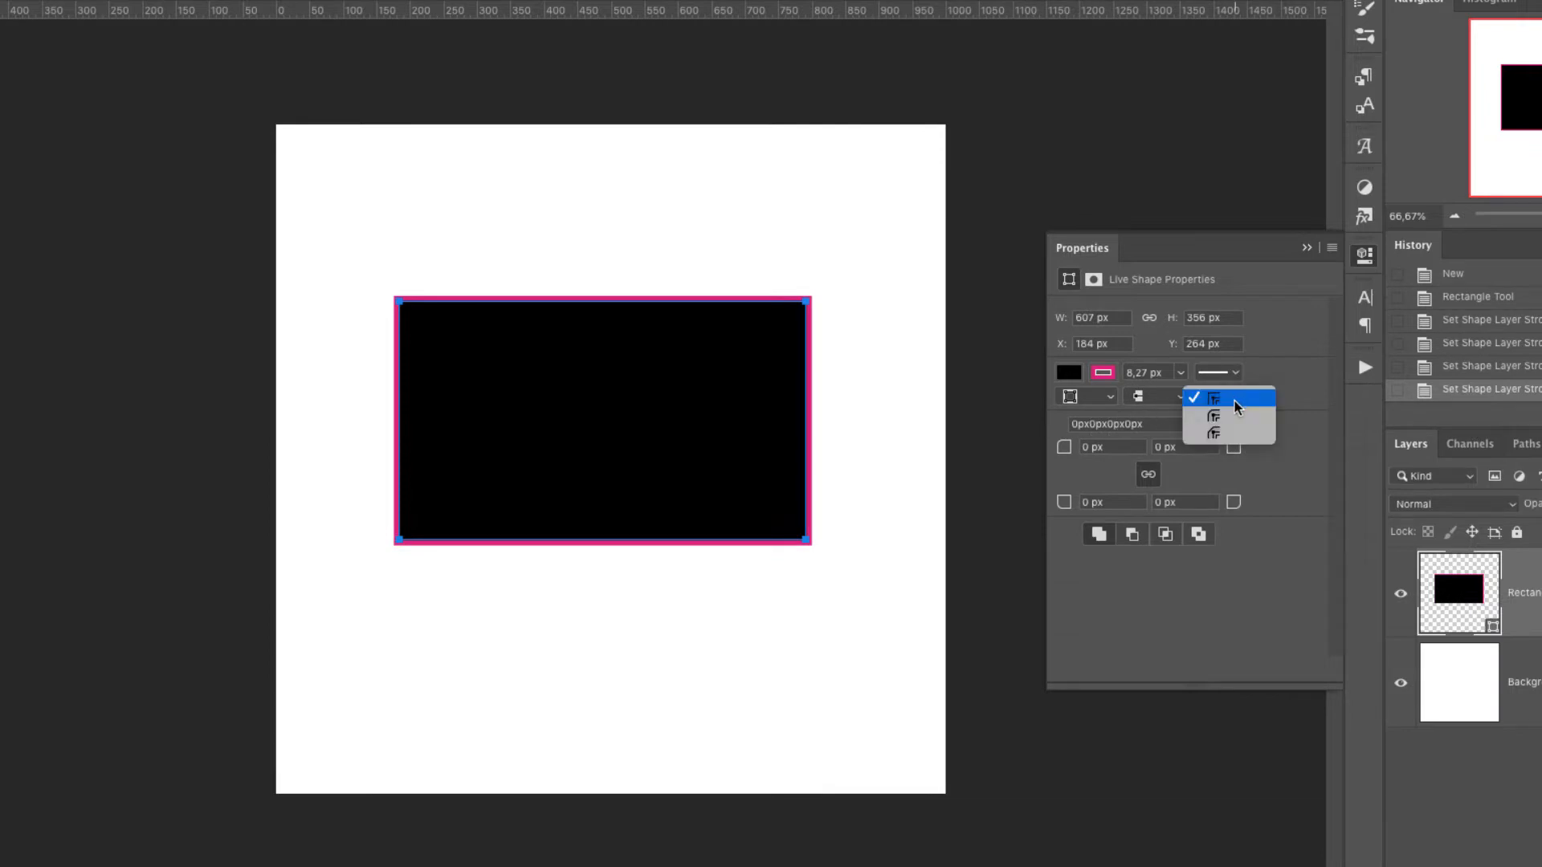
left_click(1224, 415)
left_click(1237, 402)
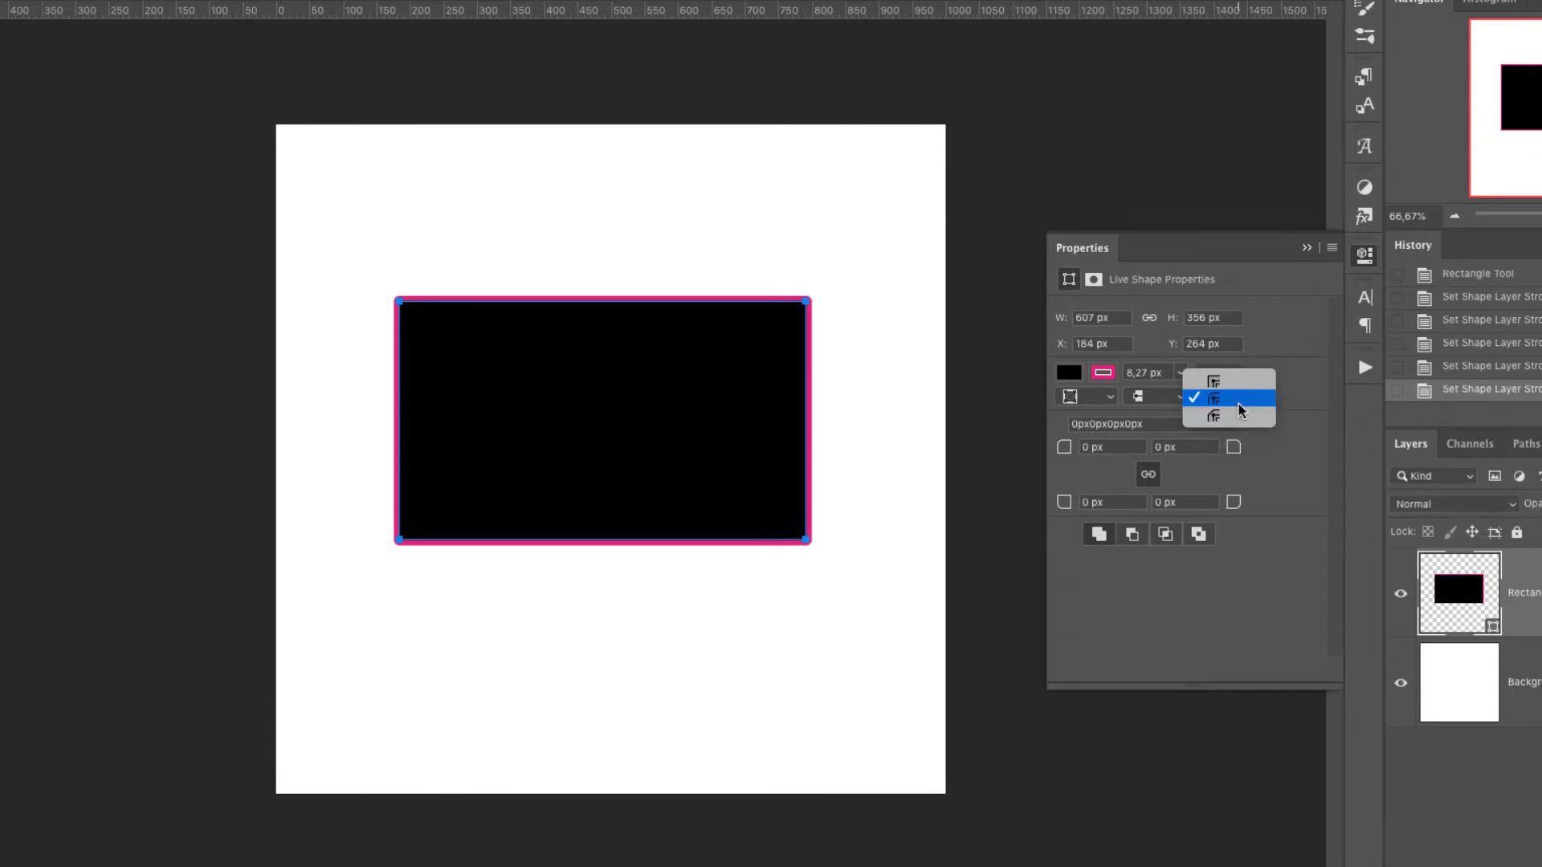
left_click(1225, 415)
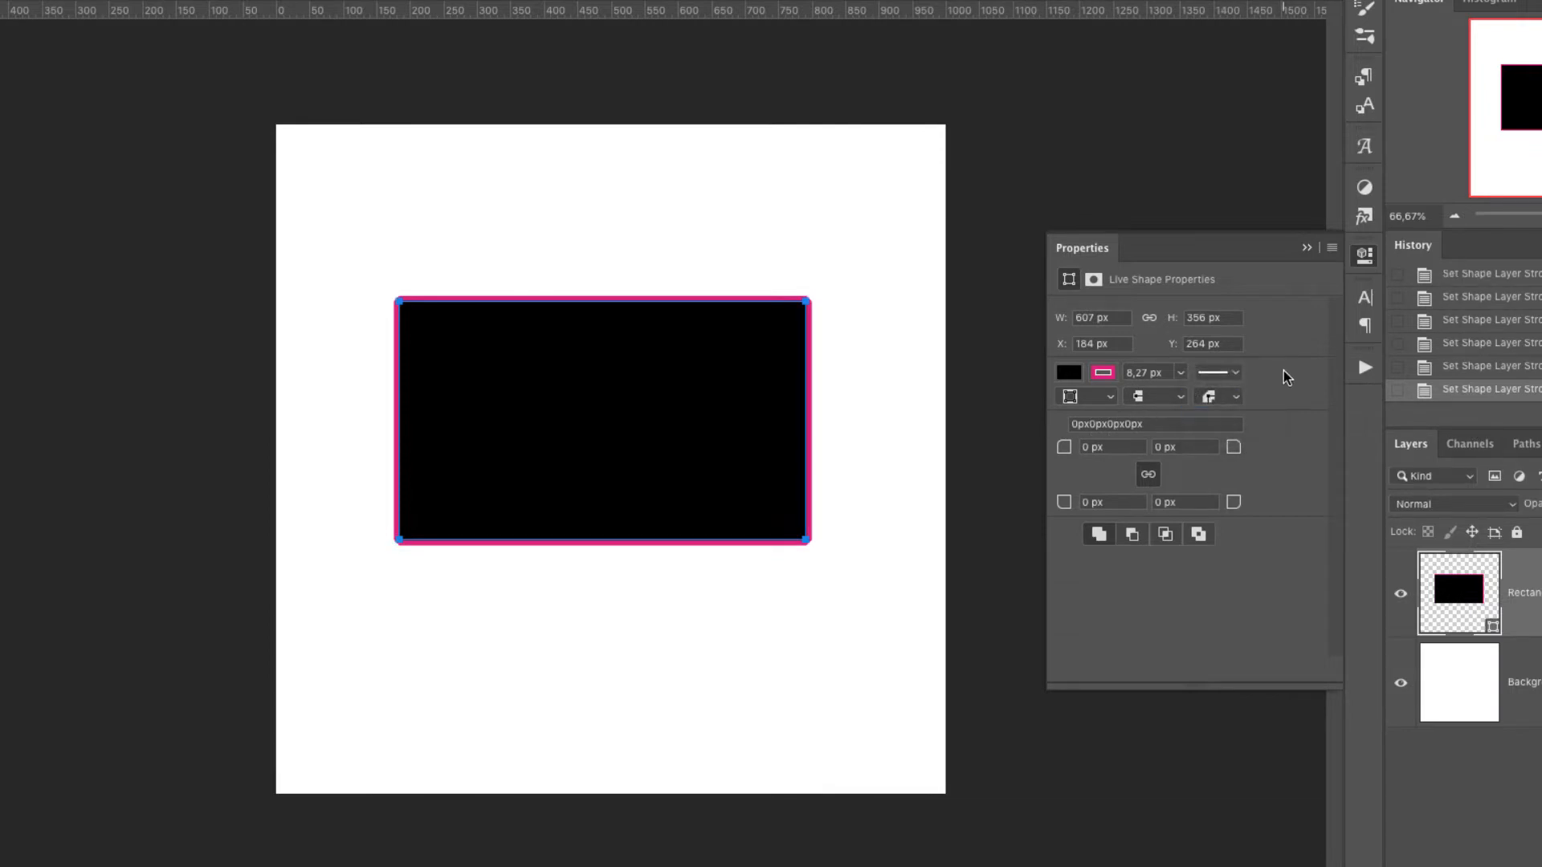
Step: Fill the rectangle with the teal-blue swatch
left_click(1071, 373)
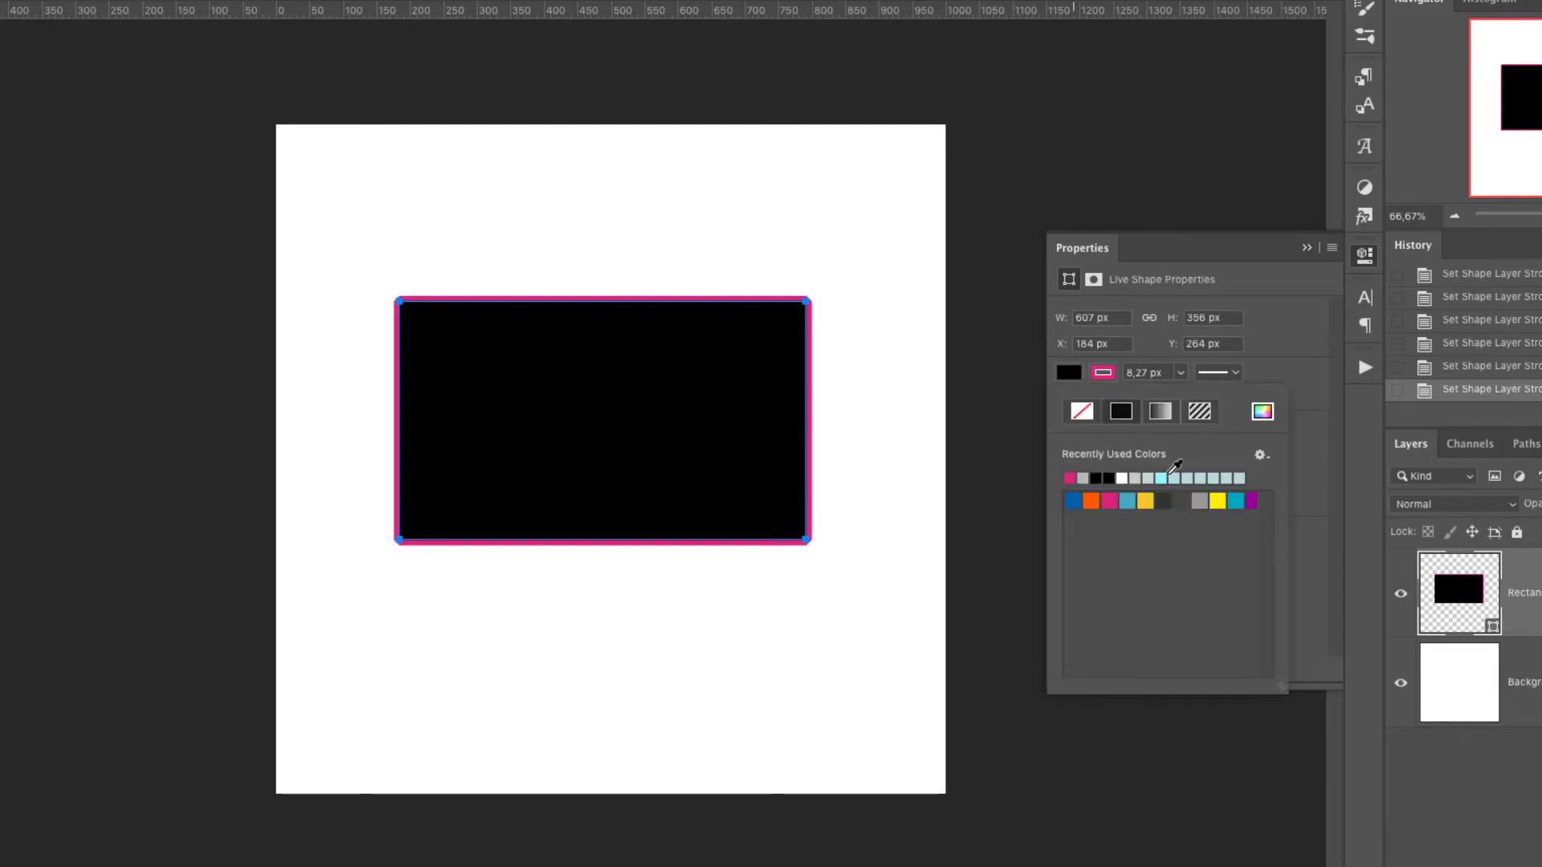
left_click(1126, 501)
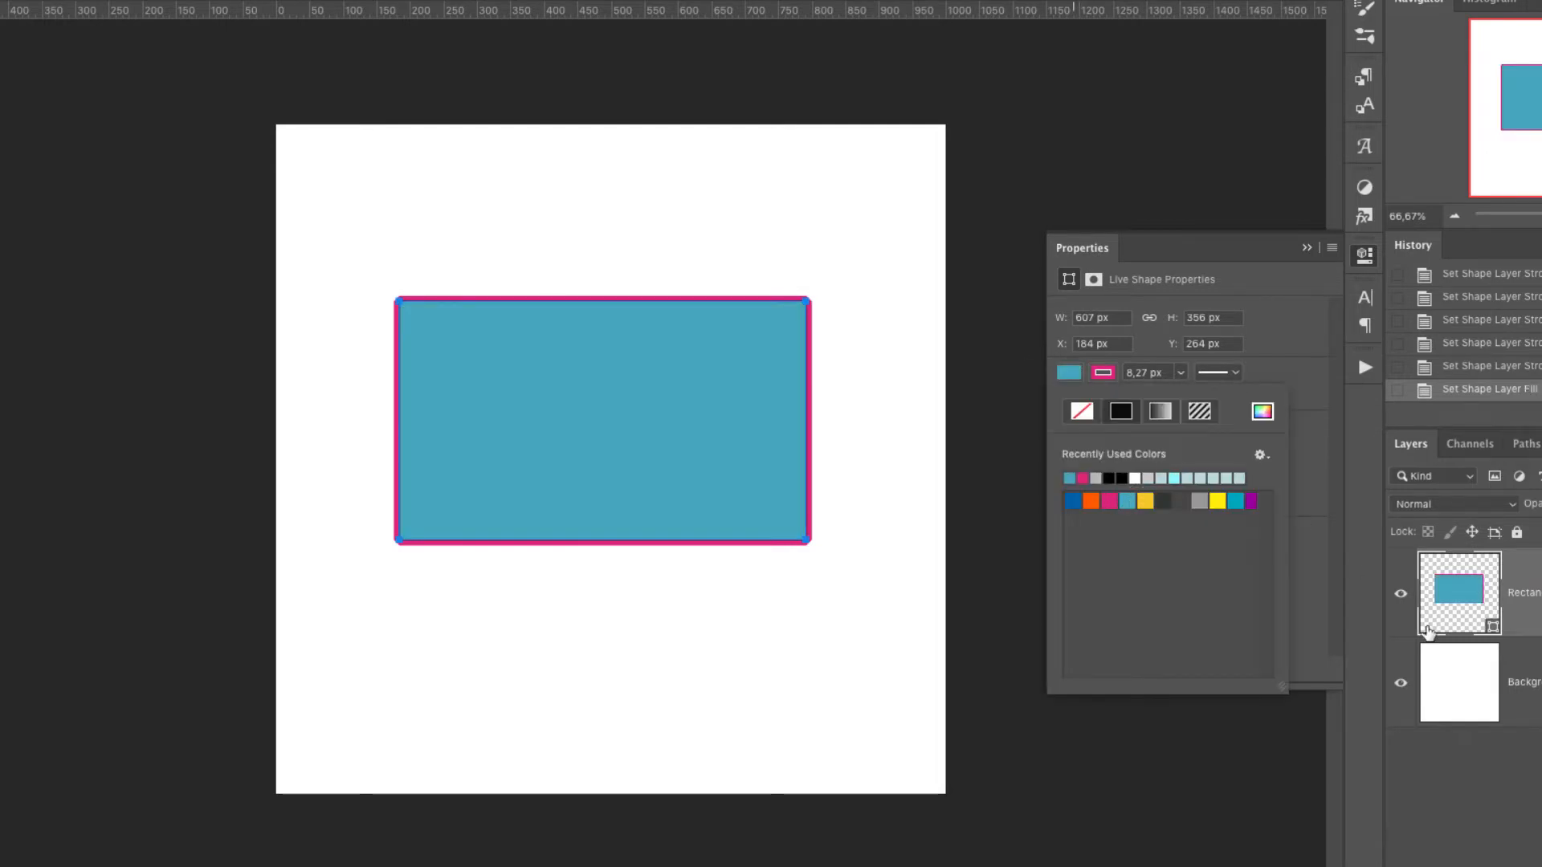
key("Return")
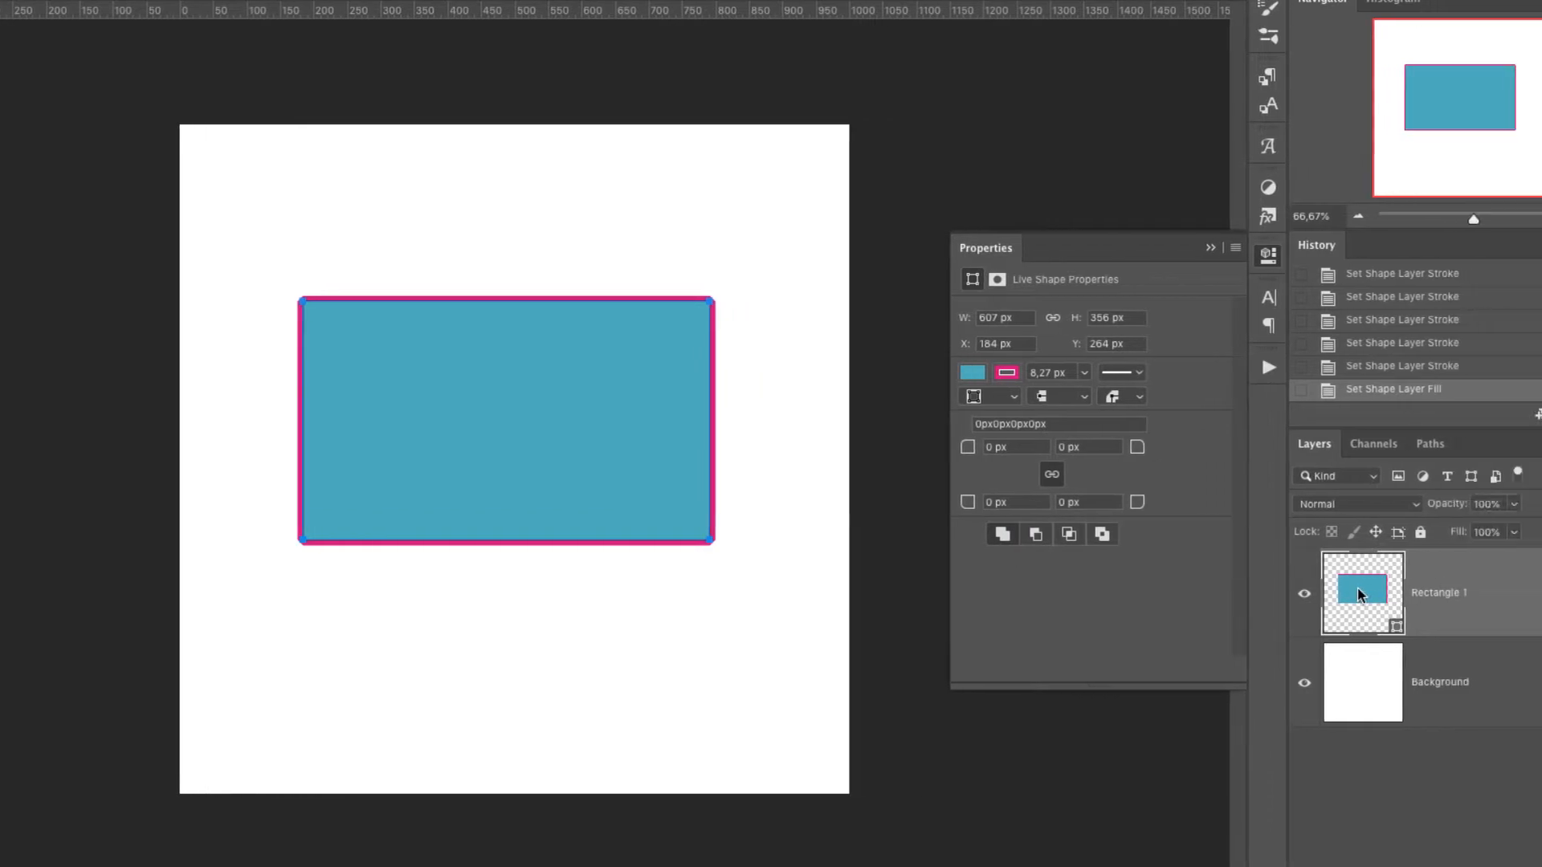
Step: Change the rectangle's fill to olive green by shifting the hue in the Color Picker of its shape layer
double_click(1456, 594)
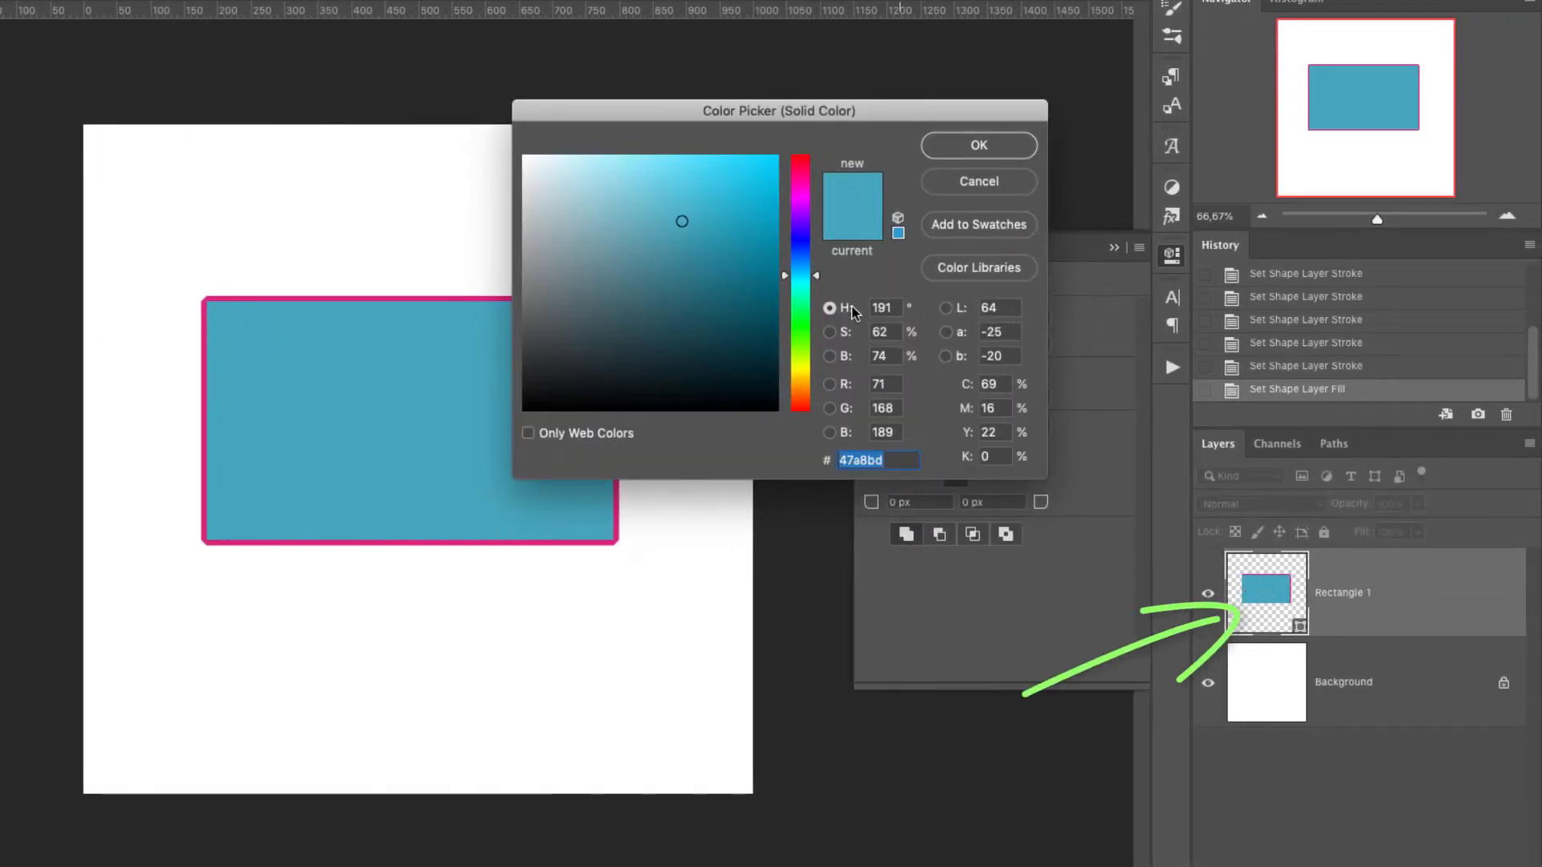
left_click(800, 363)
left_click(977, 146)
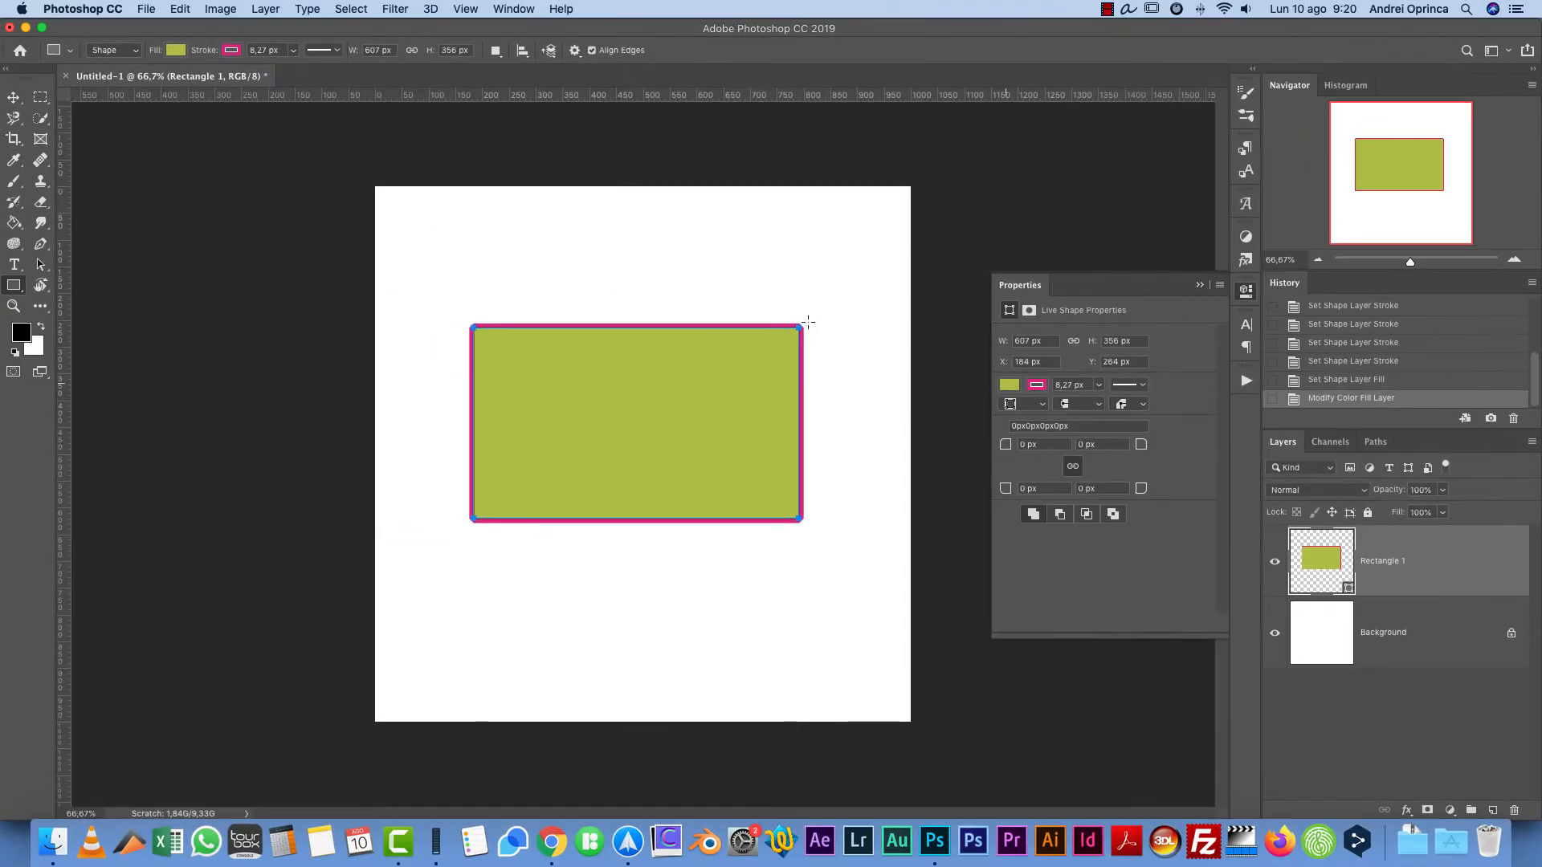
left_click(143, 25)
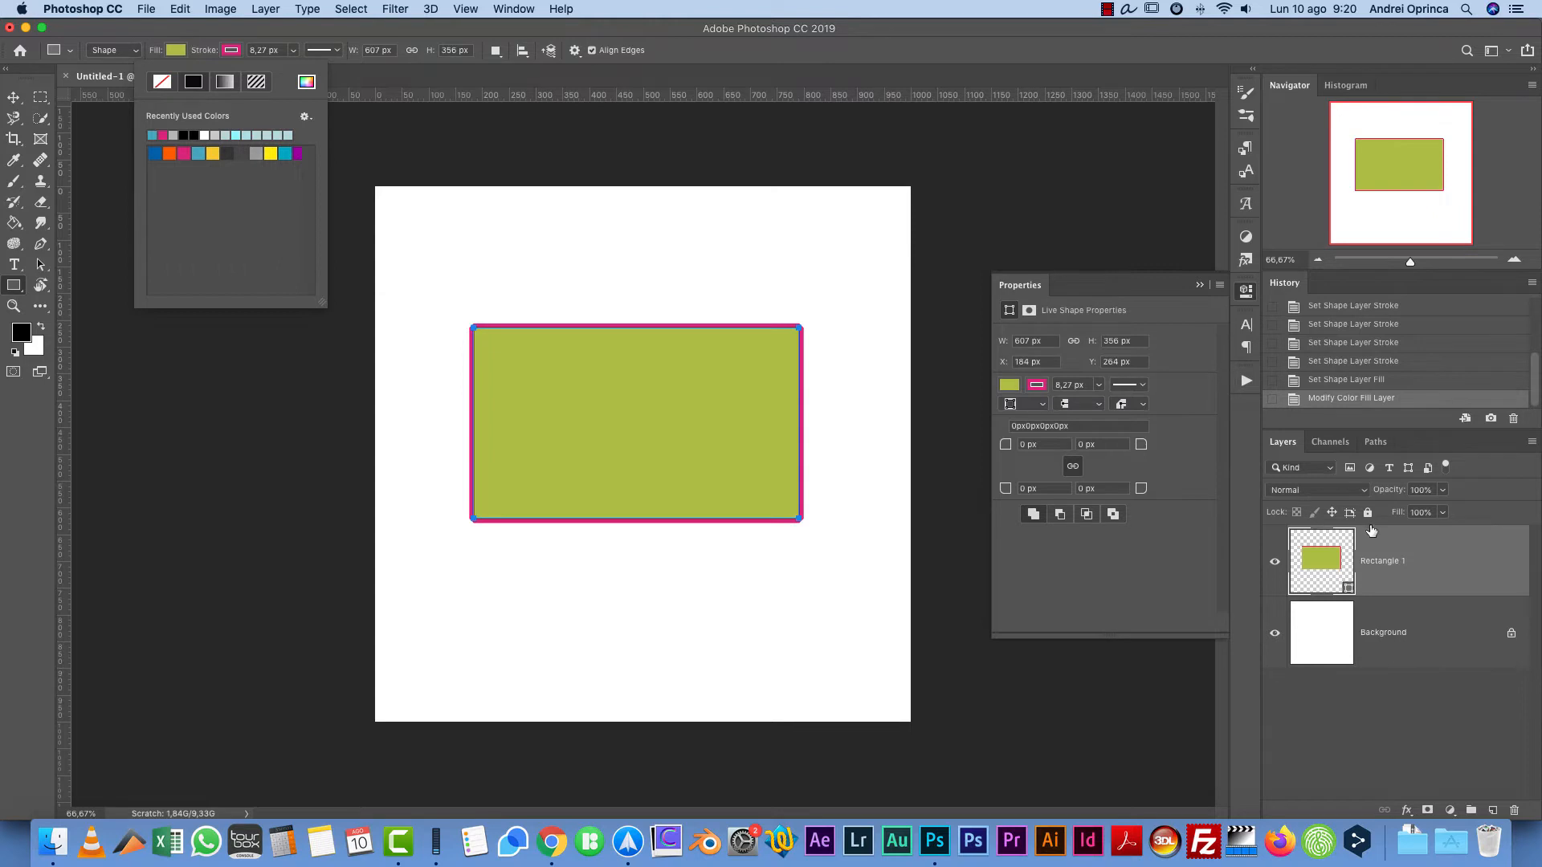
left_click(1060, 536)
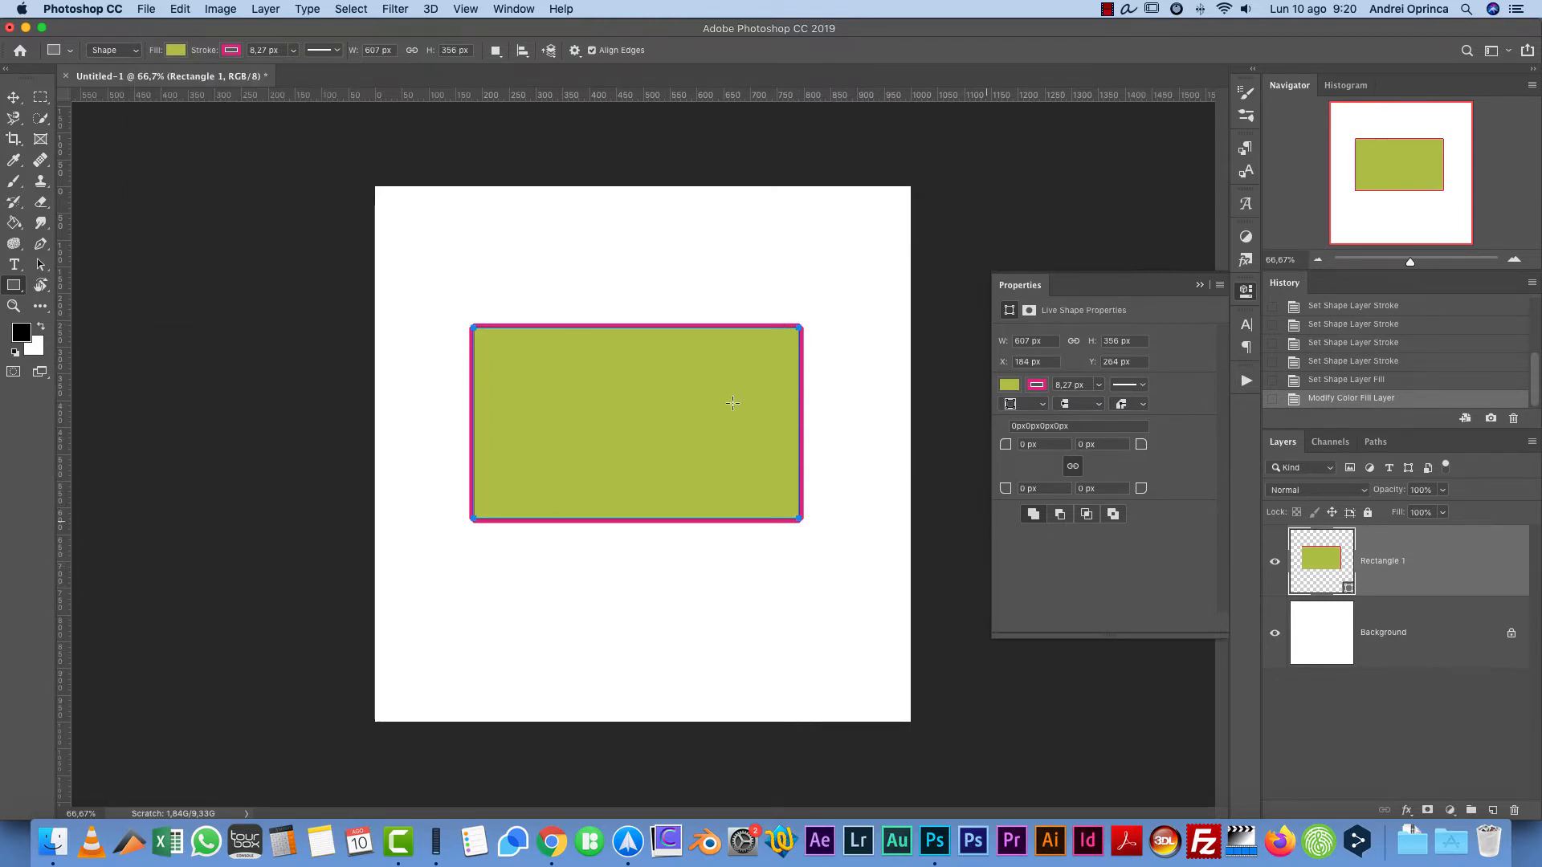
Step: Try the subtract path mode on the rectangle with the Ellipse Tool selected and restore the combine mode
right_click(20, 289)
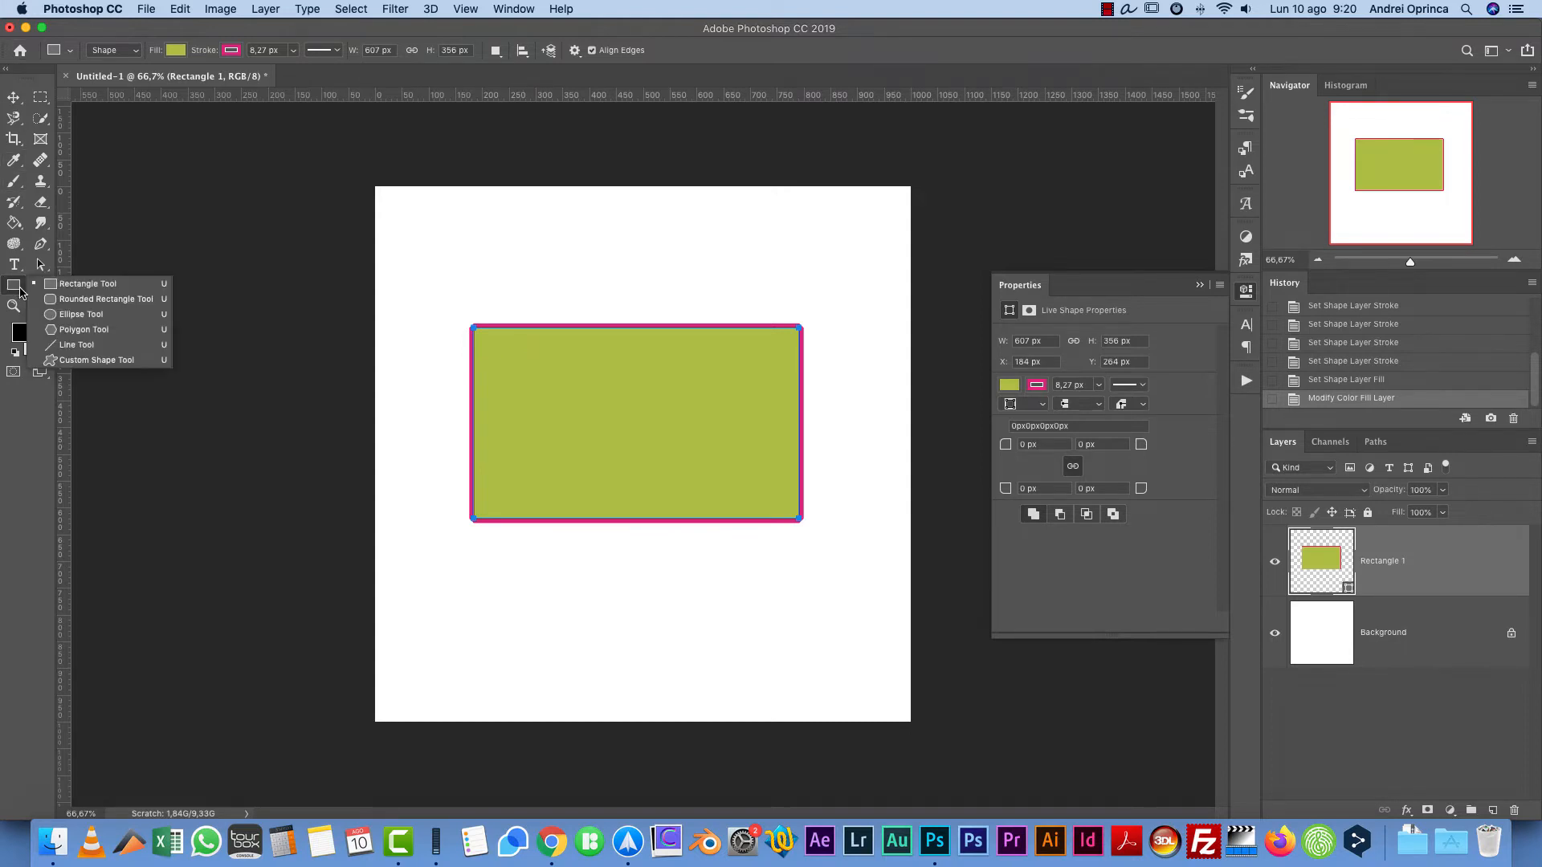
left_click(80, 314)
left_click(1060, 515)
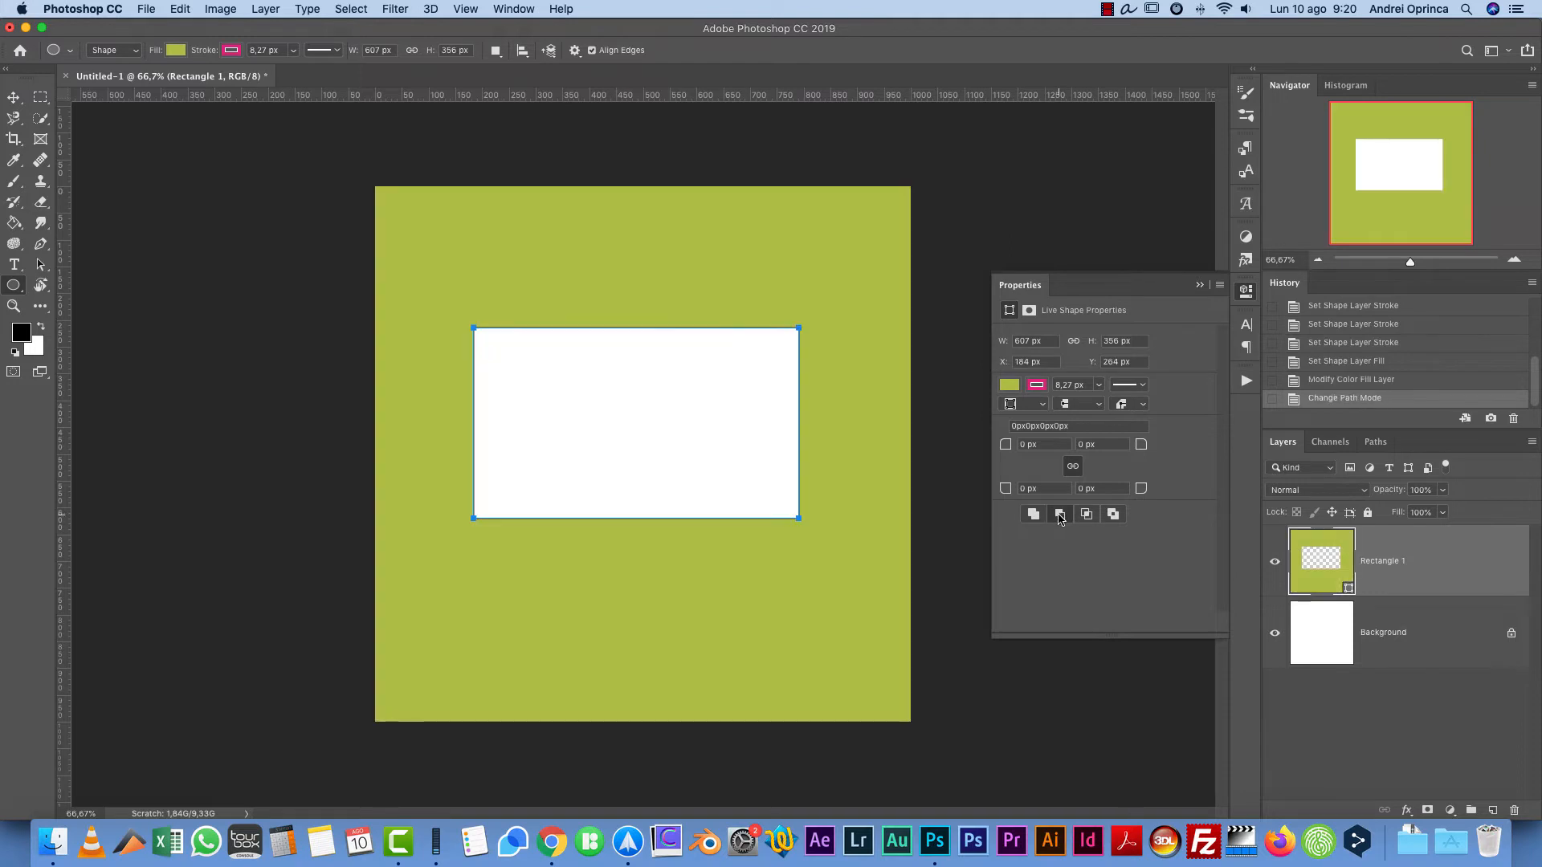
left_click(1034, 514)
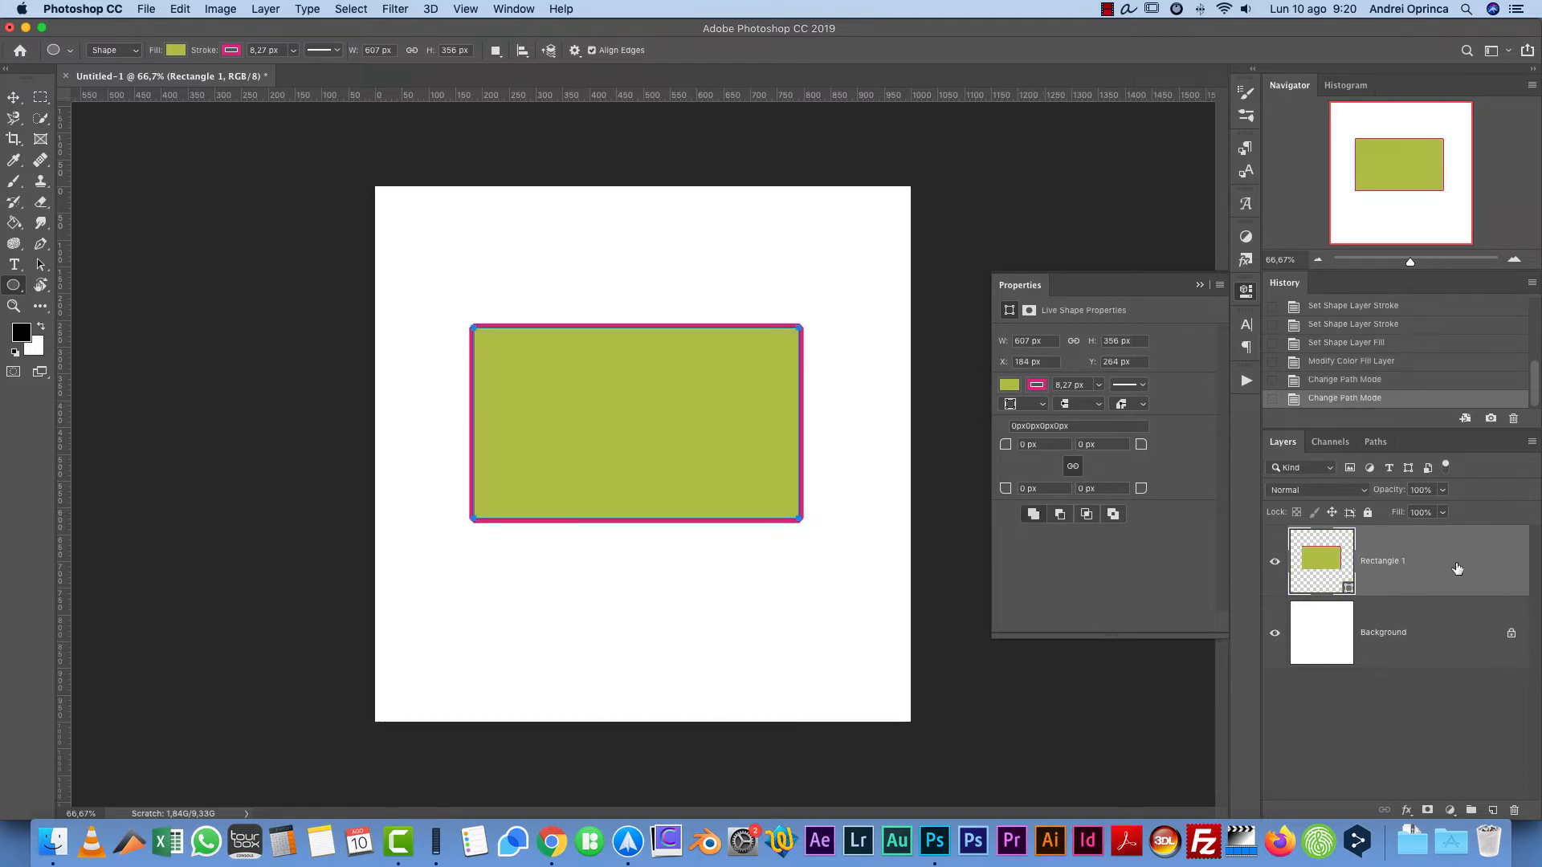
Step: Using the Ellipse Tool in Intersect Shape Areas mode, draw an ellipse about 557 by 415 px over the rectangle's upper-left part on its layer
left_click(1417, 616)
left_click(1415, 572)
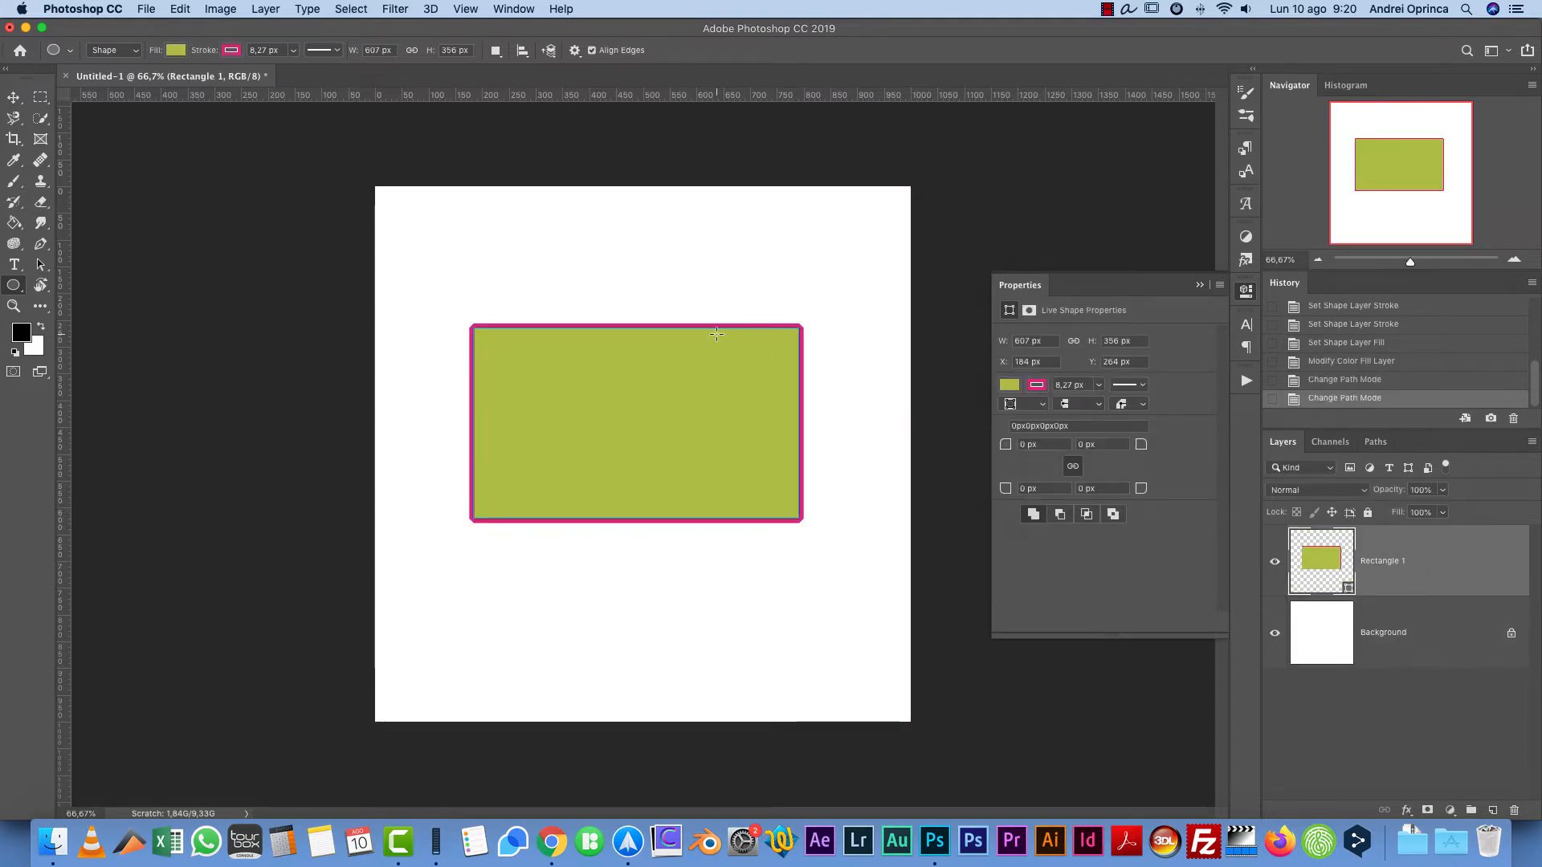
left_click(1425, 616)
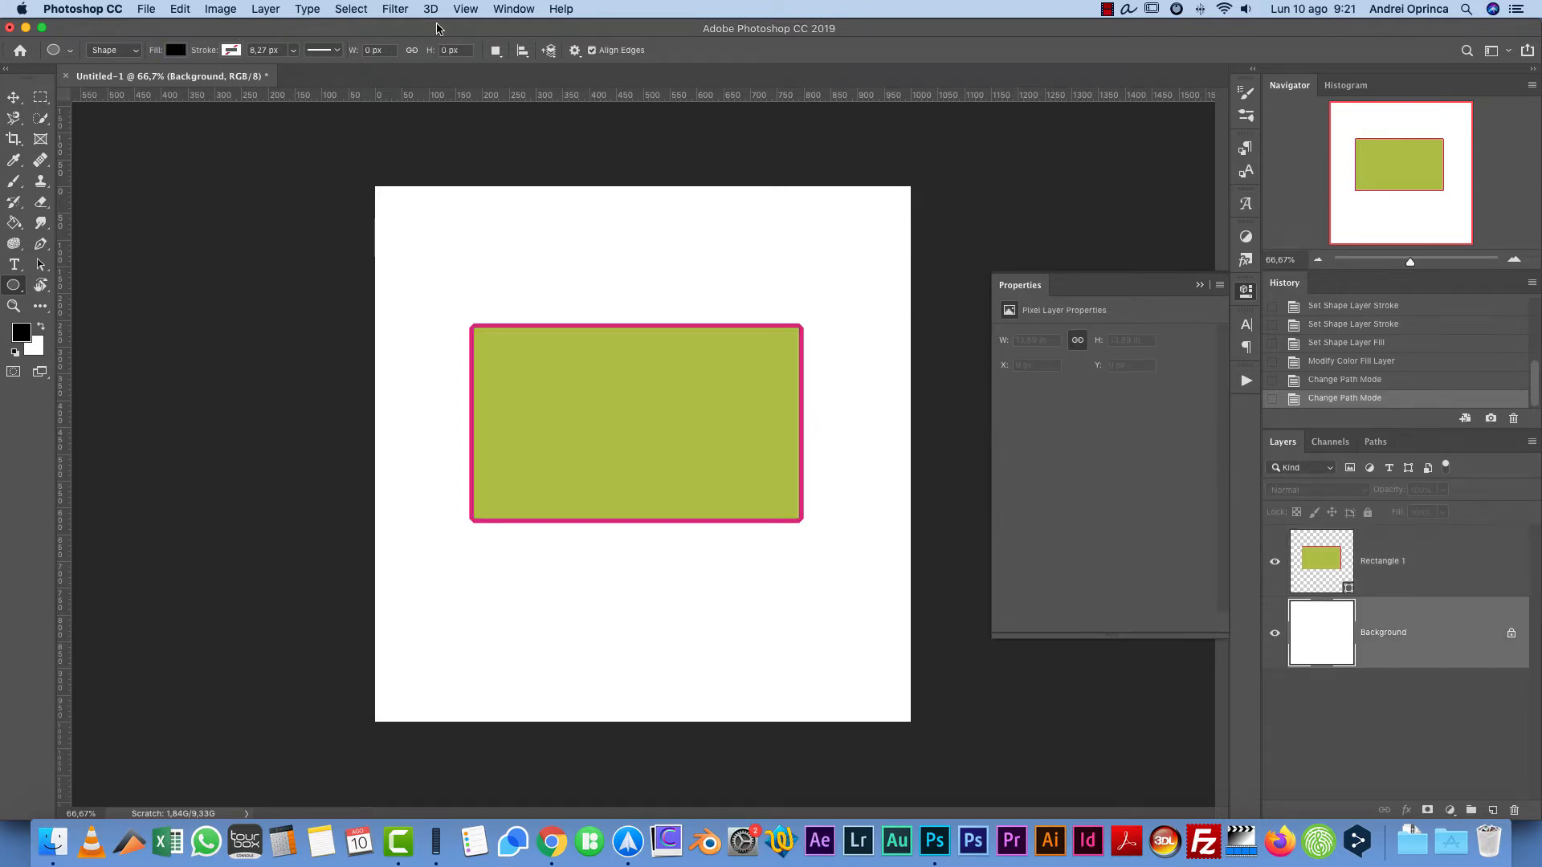
right_click(8, 284)
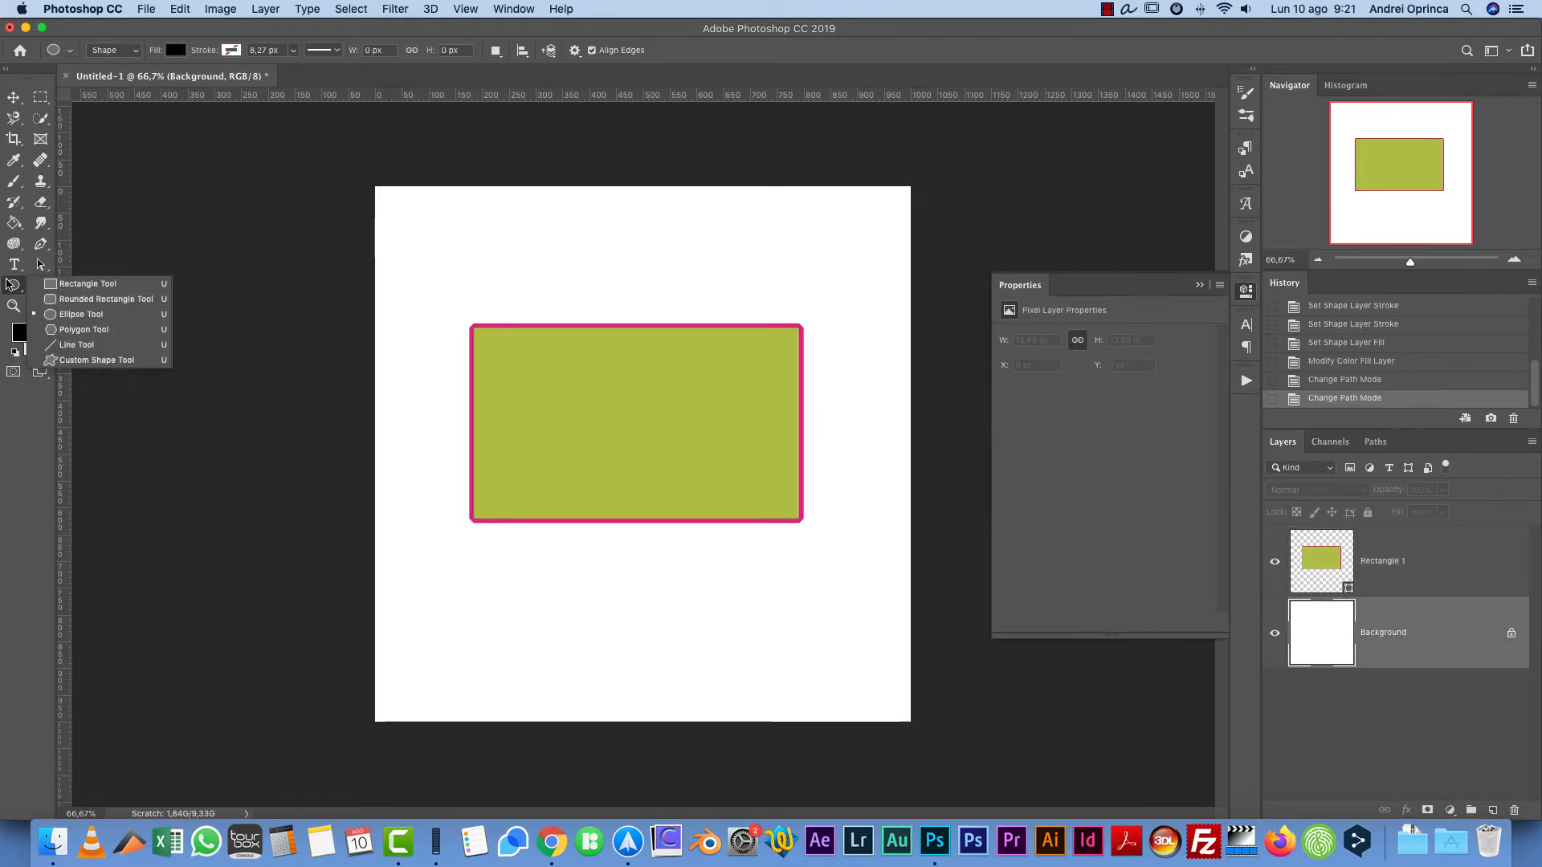
left_click(82, 314)
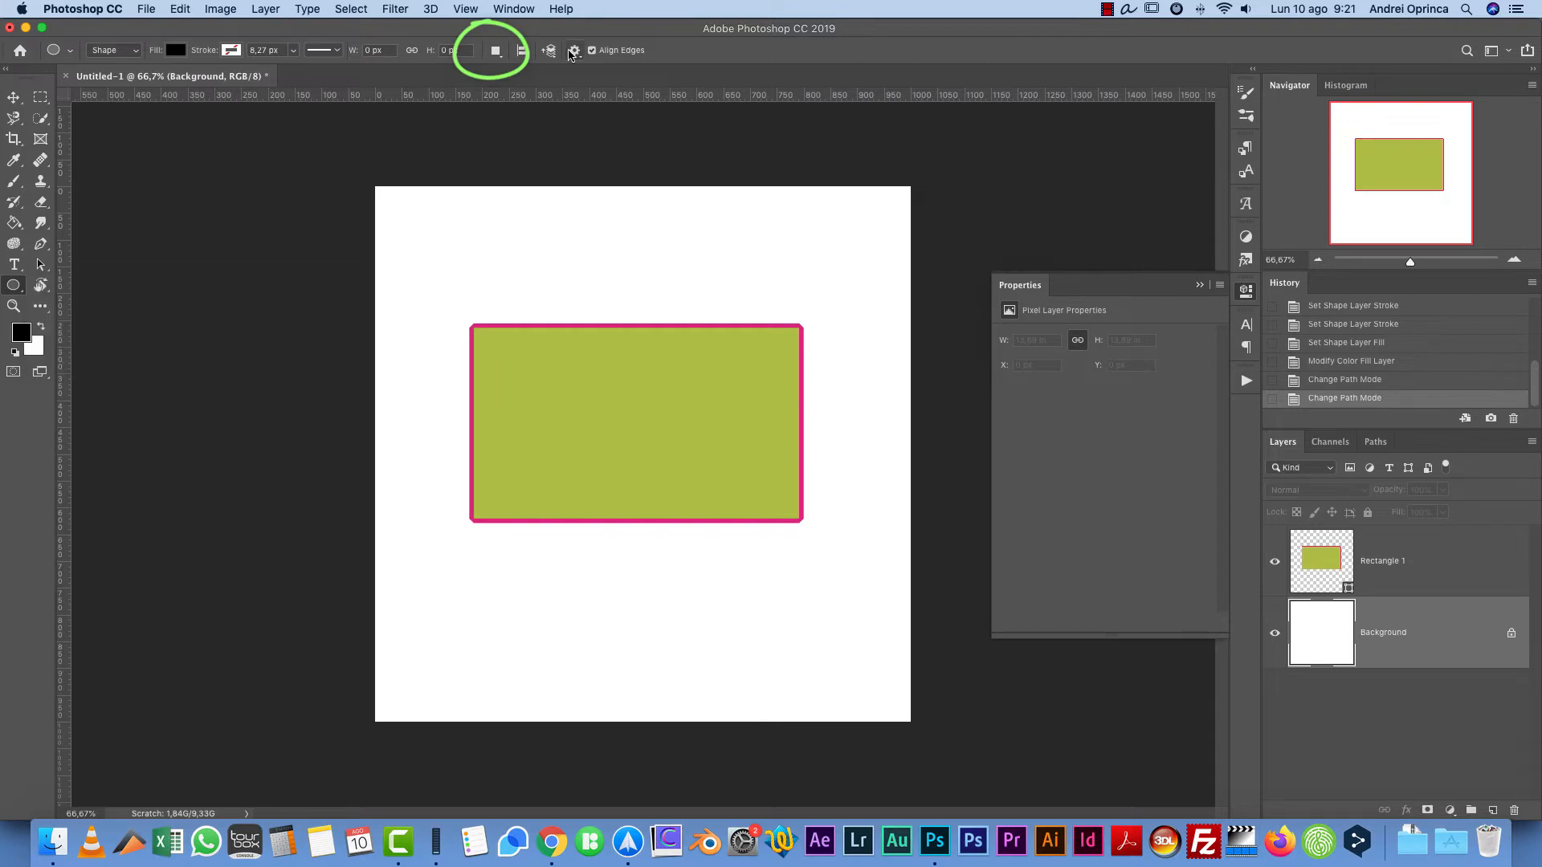
left_click(496, 50)
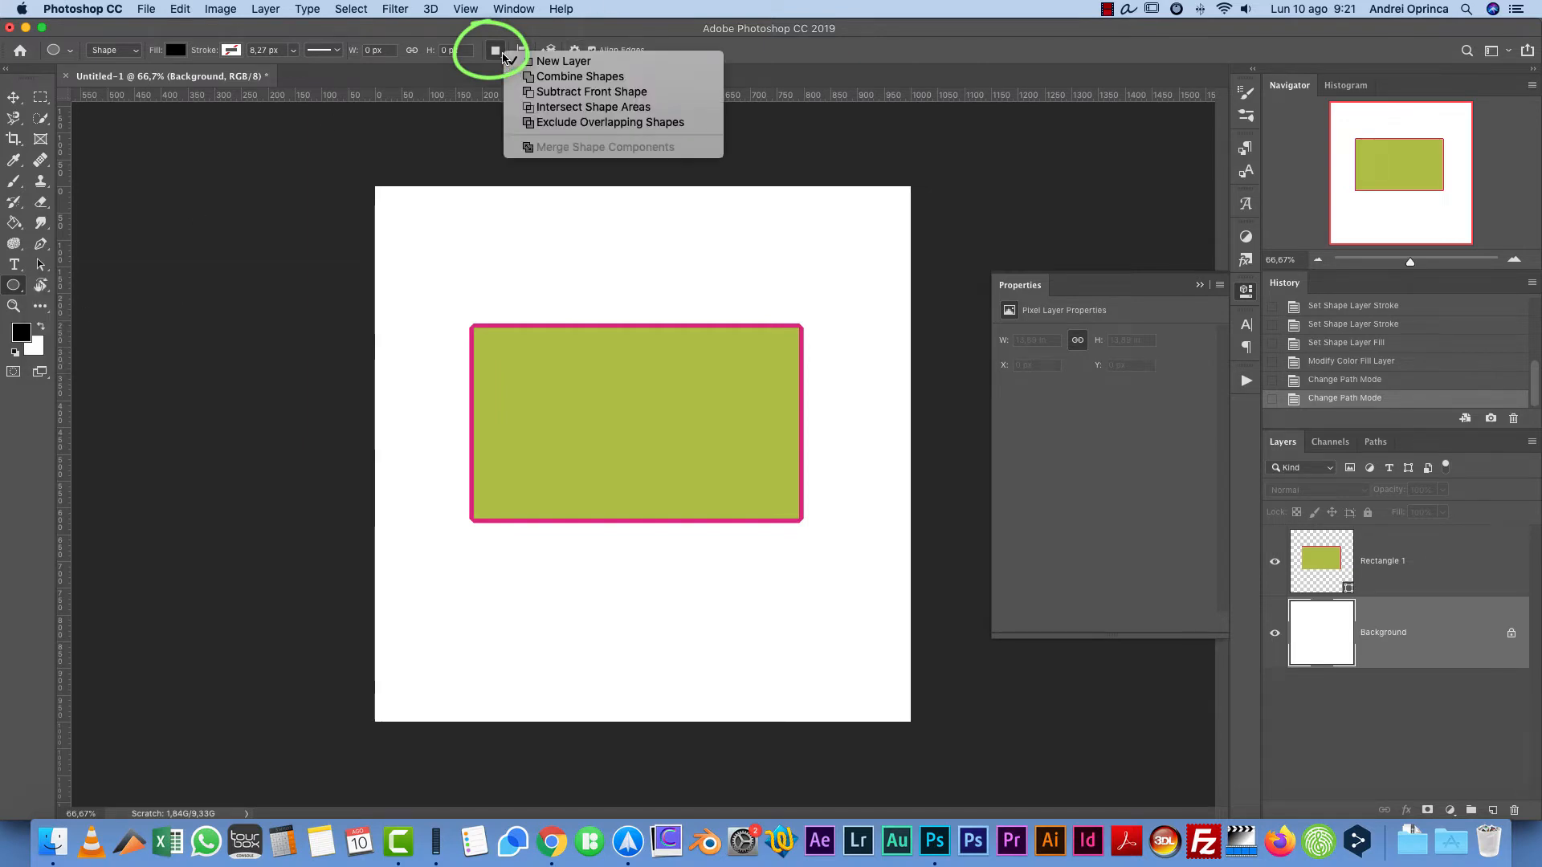
left_click(608, 113)
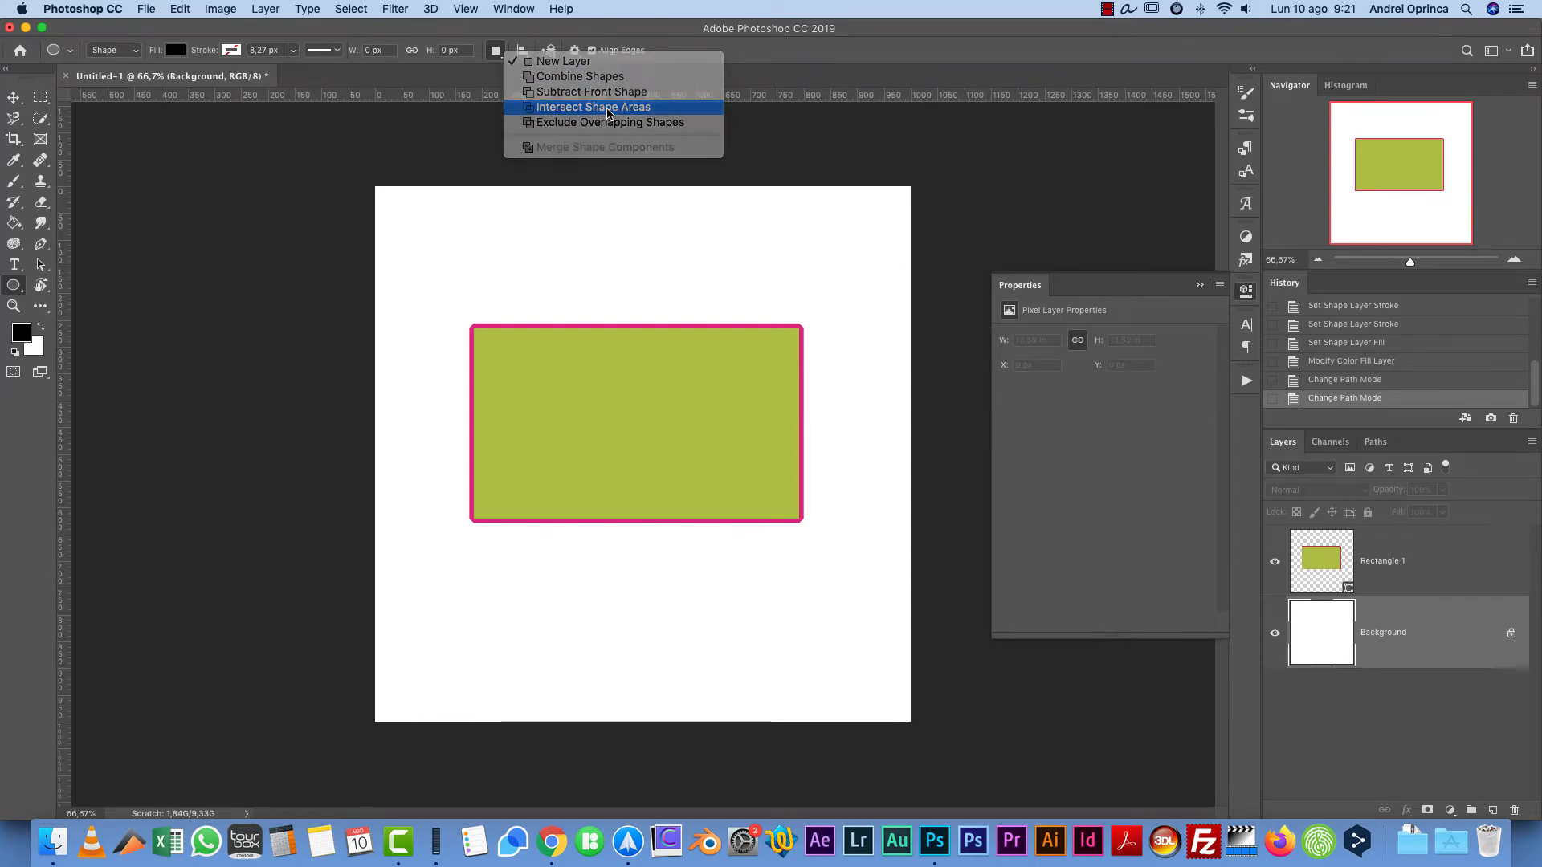
left_click(1421, 558)
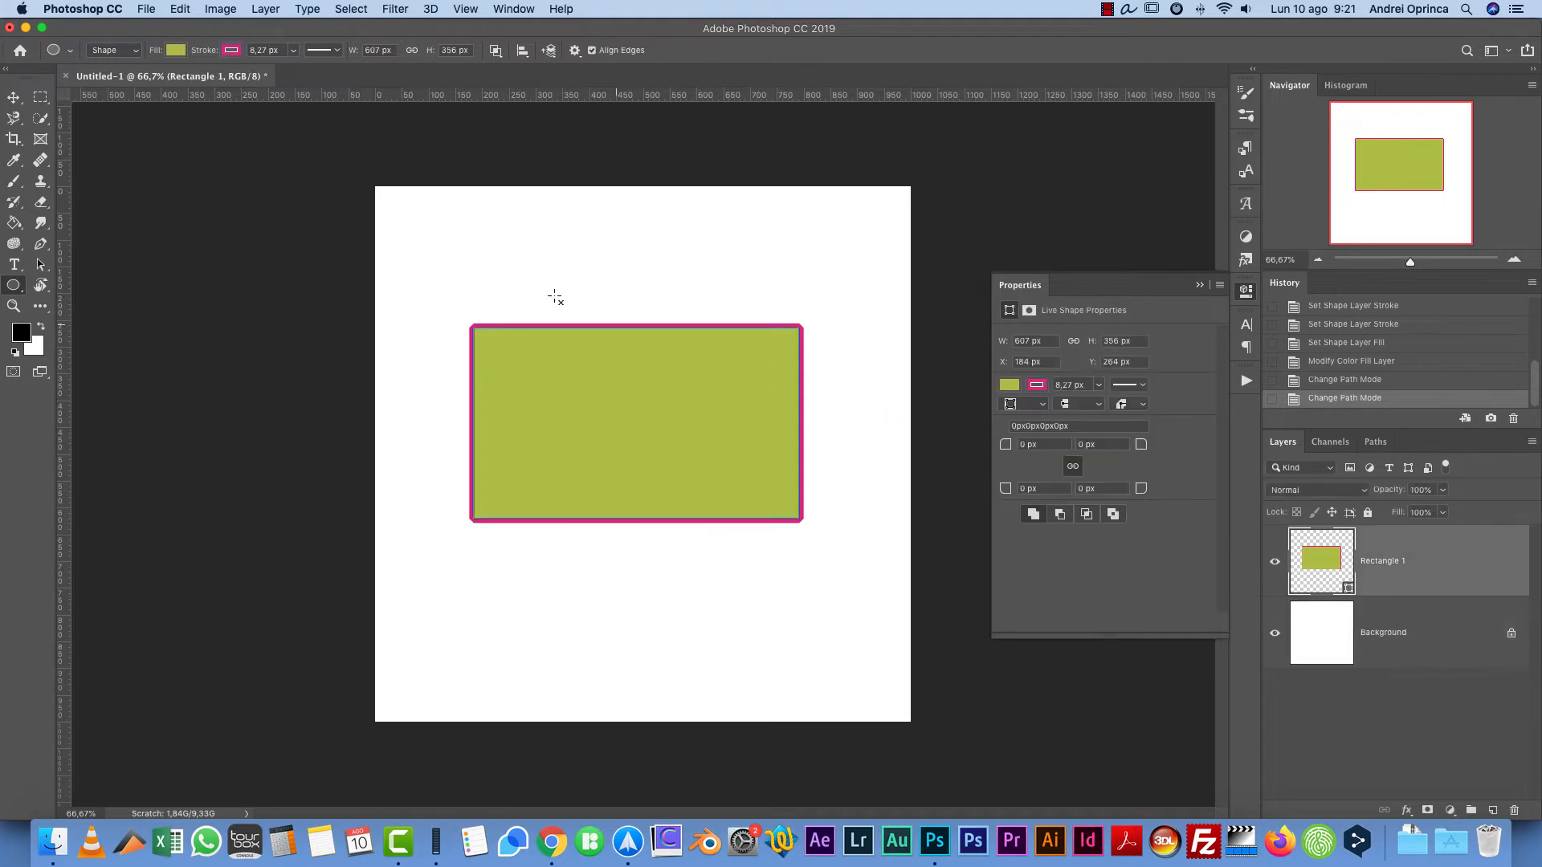
left_click_drag(463, 270, 742, 487)
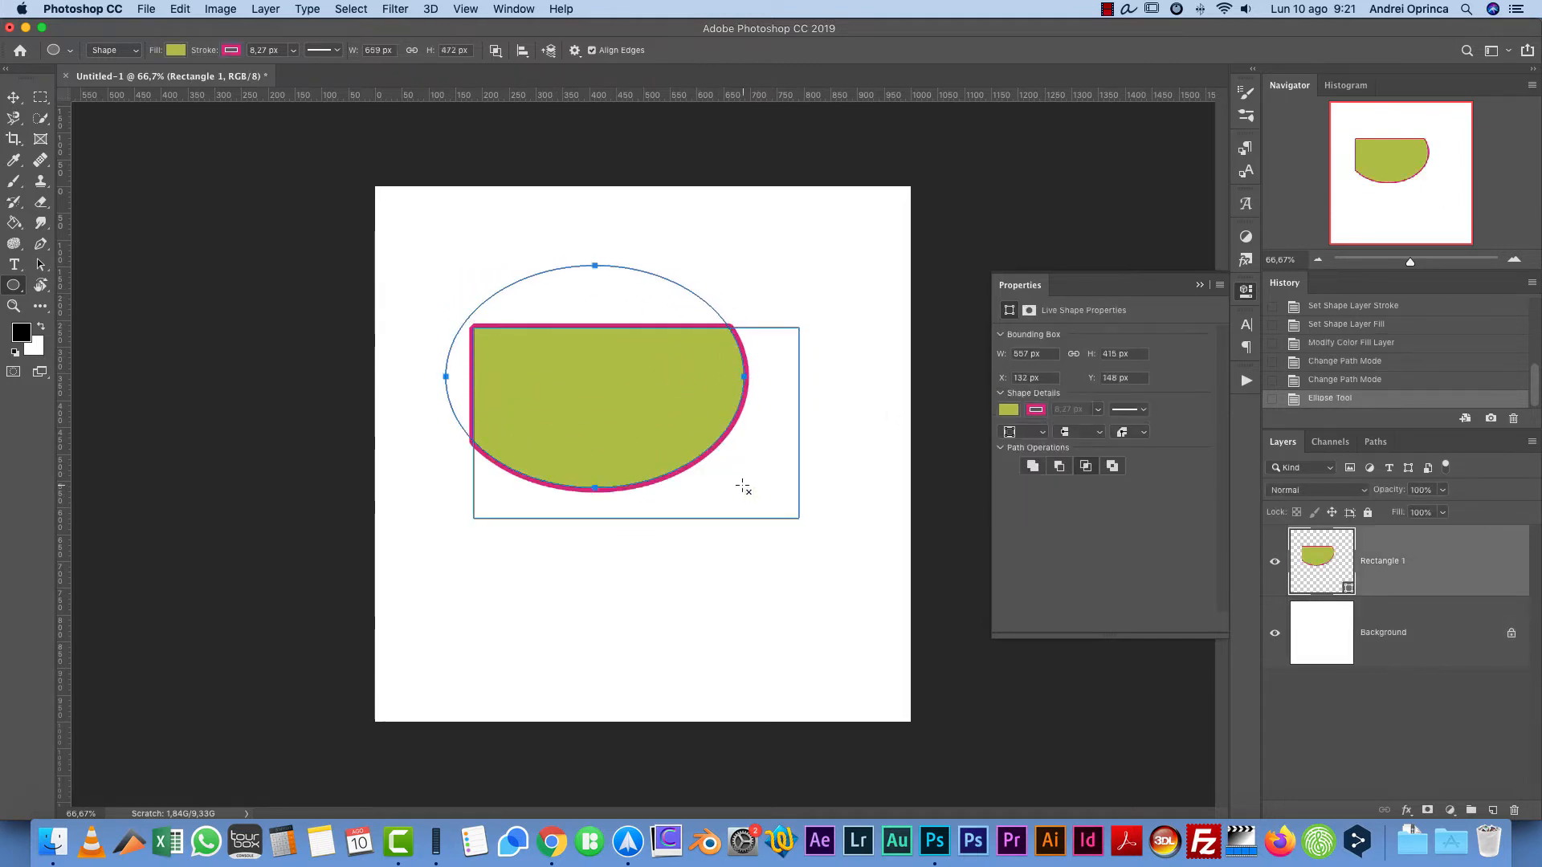
Step: Reselect the rectangle's shape layer and set the path operation to Subtract Front Shape
left_click(1395, 629)
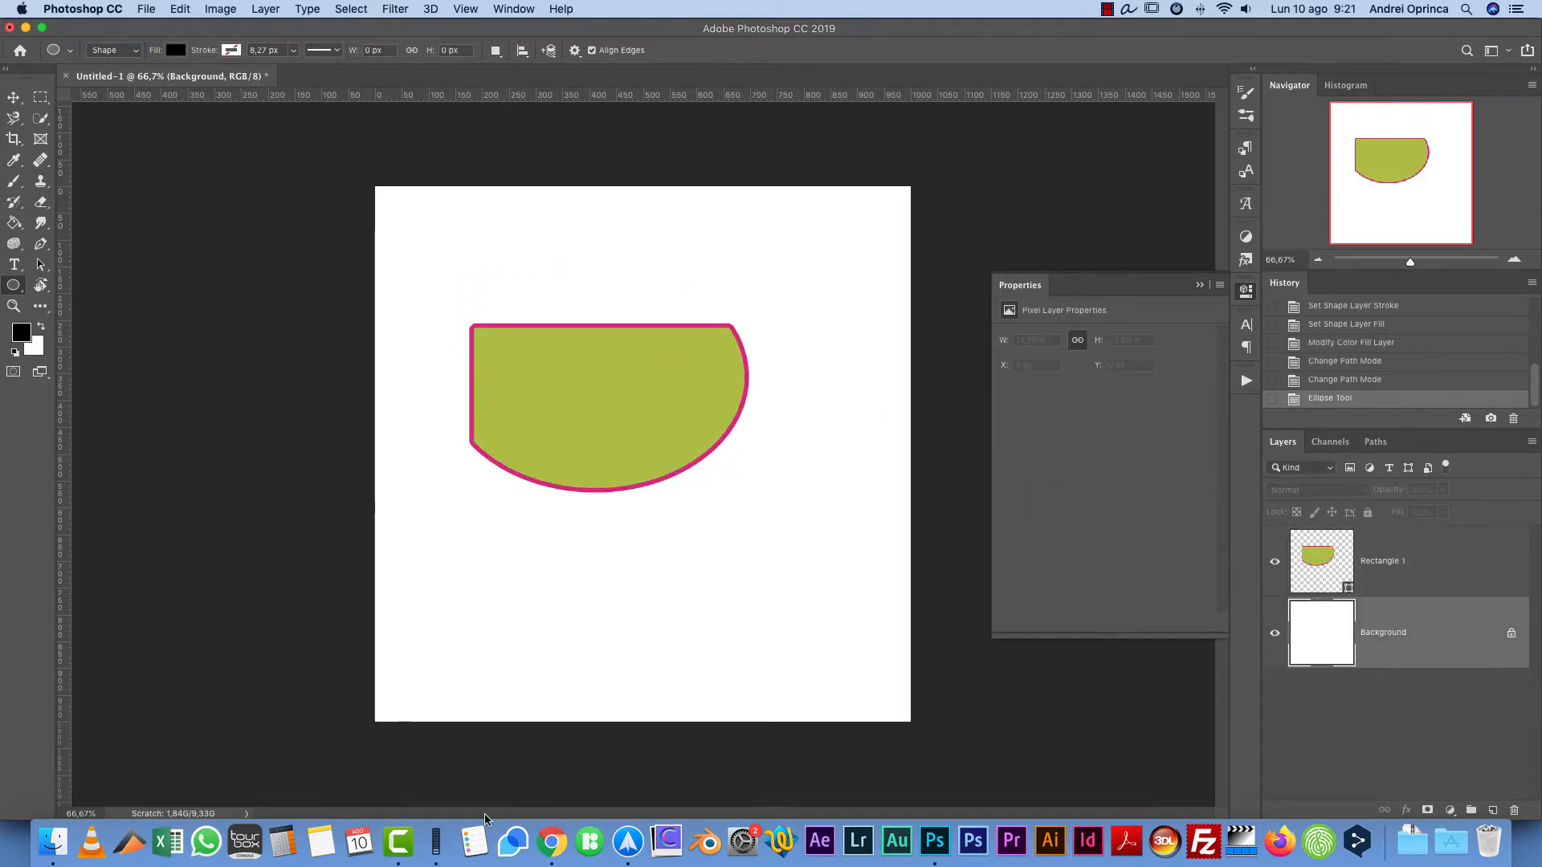
left_click(1436, 549)
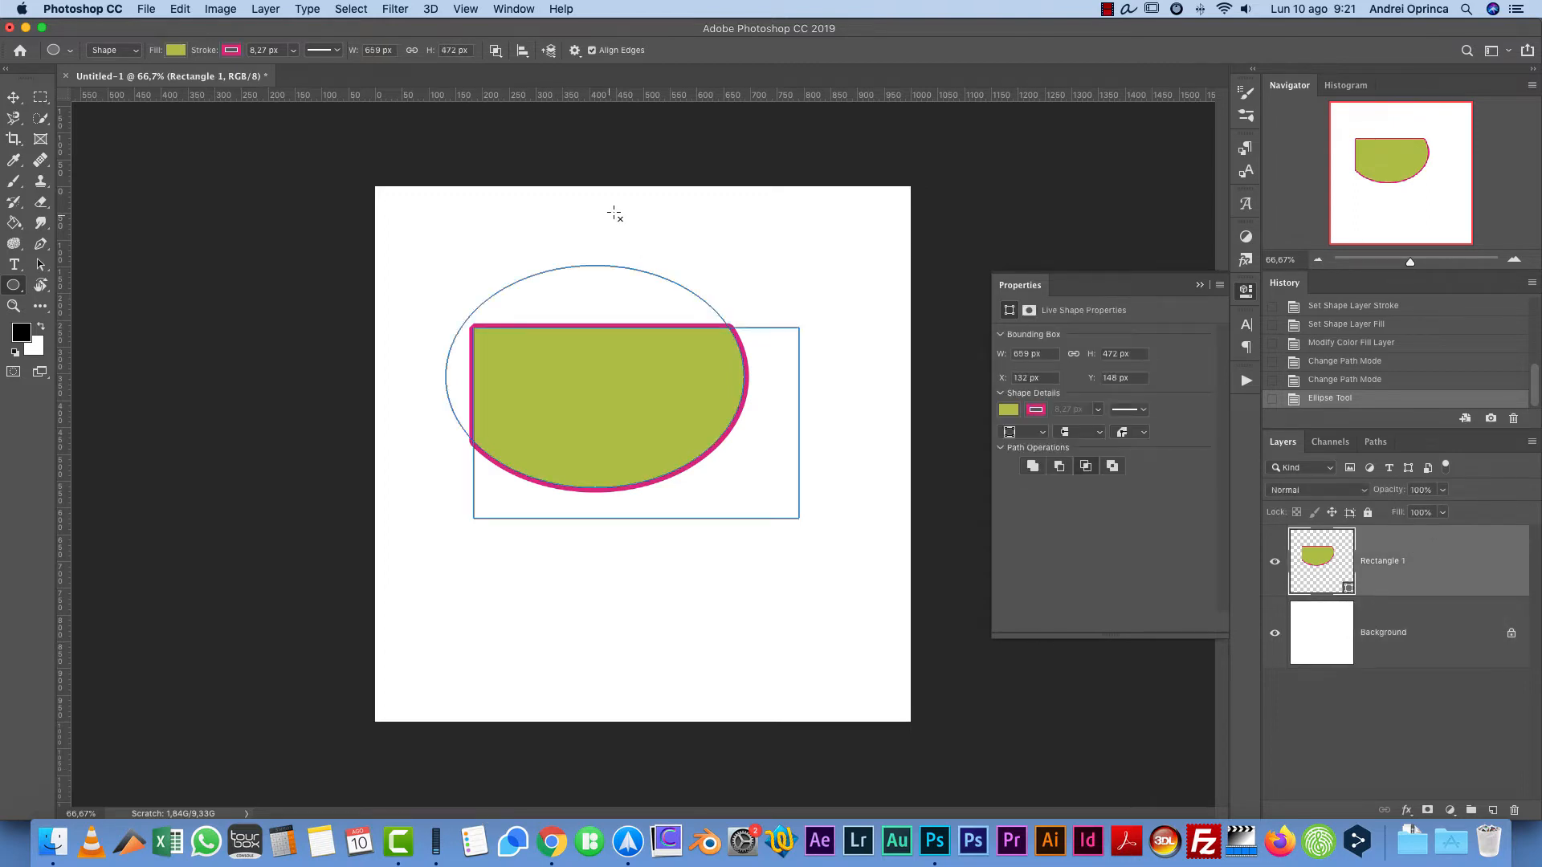
left_click(496, 52)
left_click(543, 97)
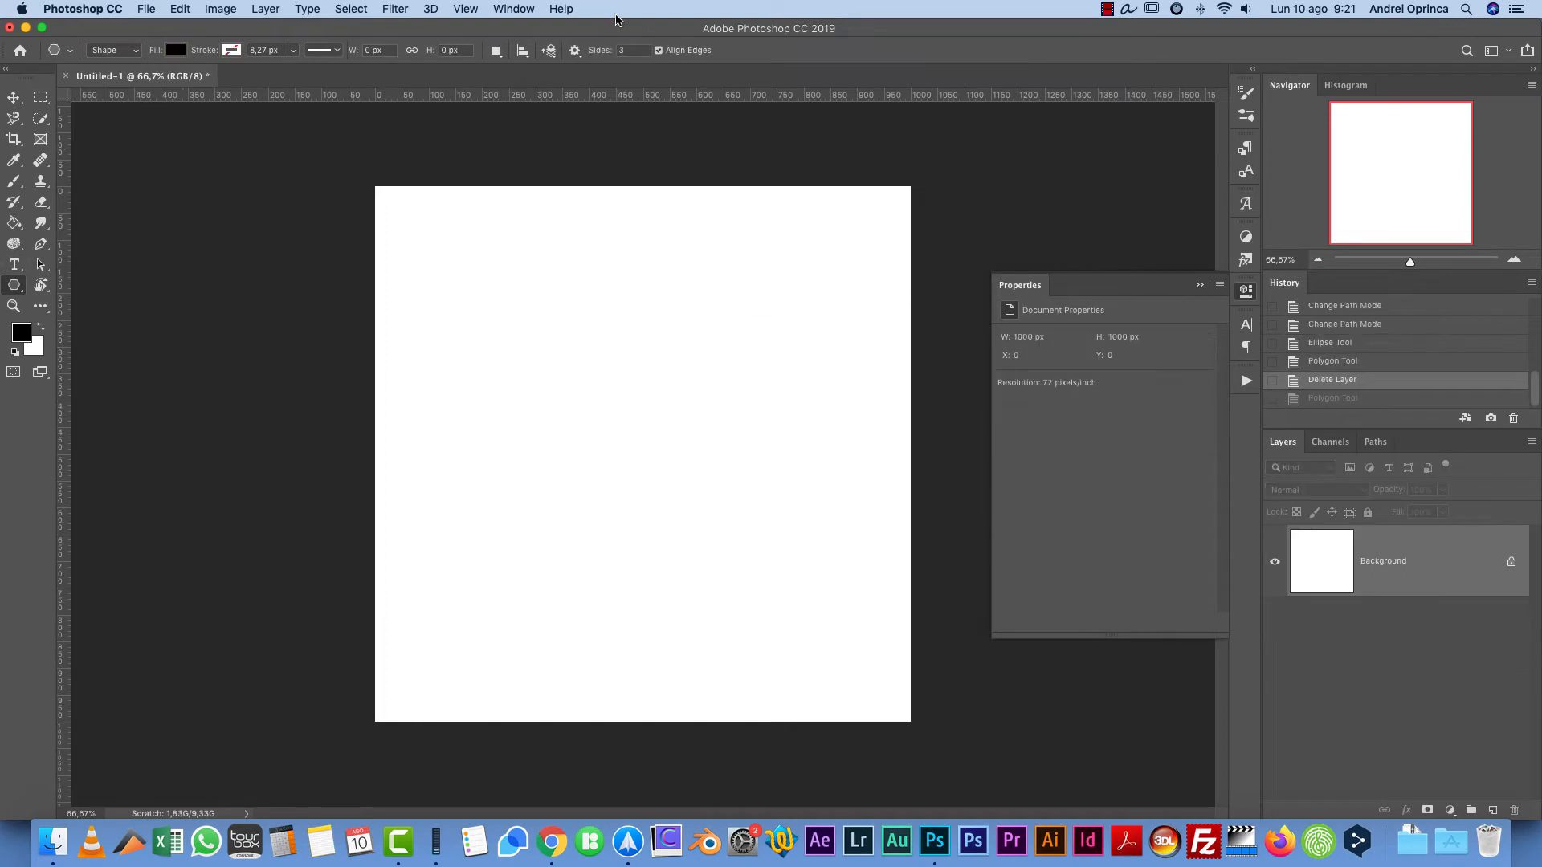
Step: Turn off the polygon's Smooth Corners and Star options and draw a 5-sided polygon about 514 by 497 px on the upper canvas
left_click(575, 50)
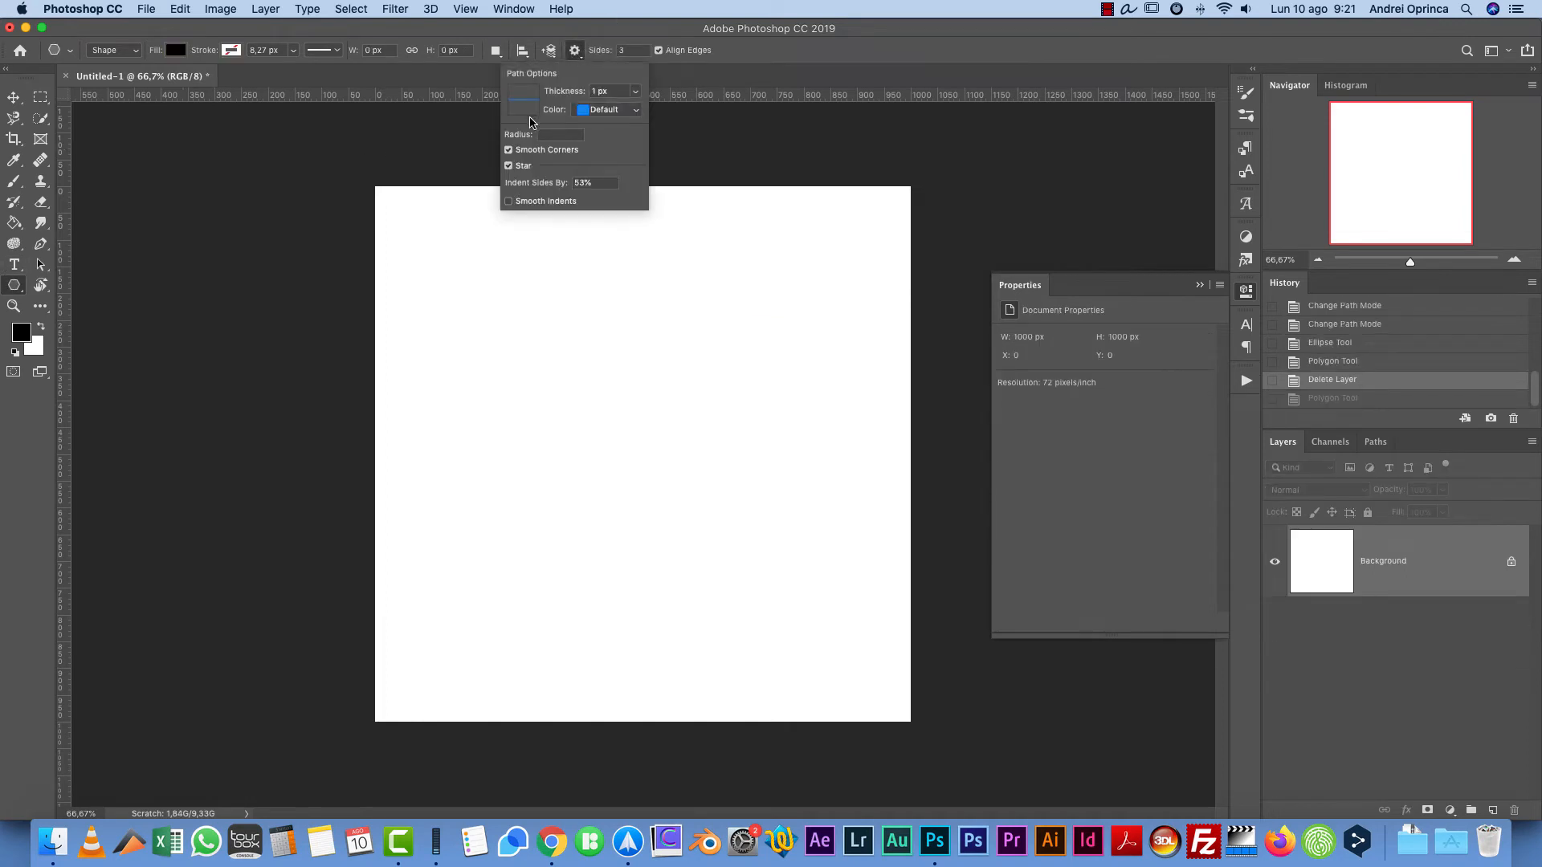
left_click(511, 150)
left_click(516, 165)
right_click(14, 285)
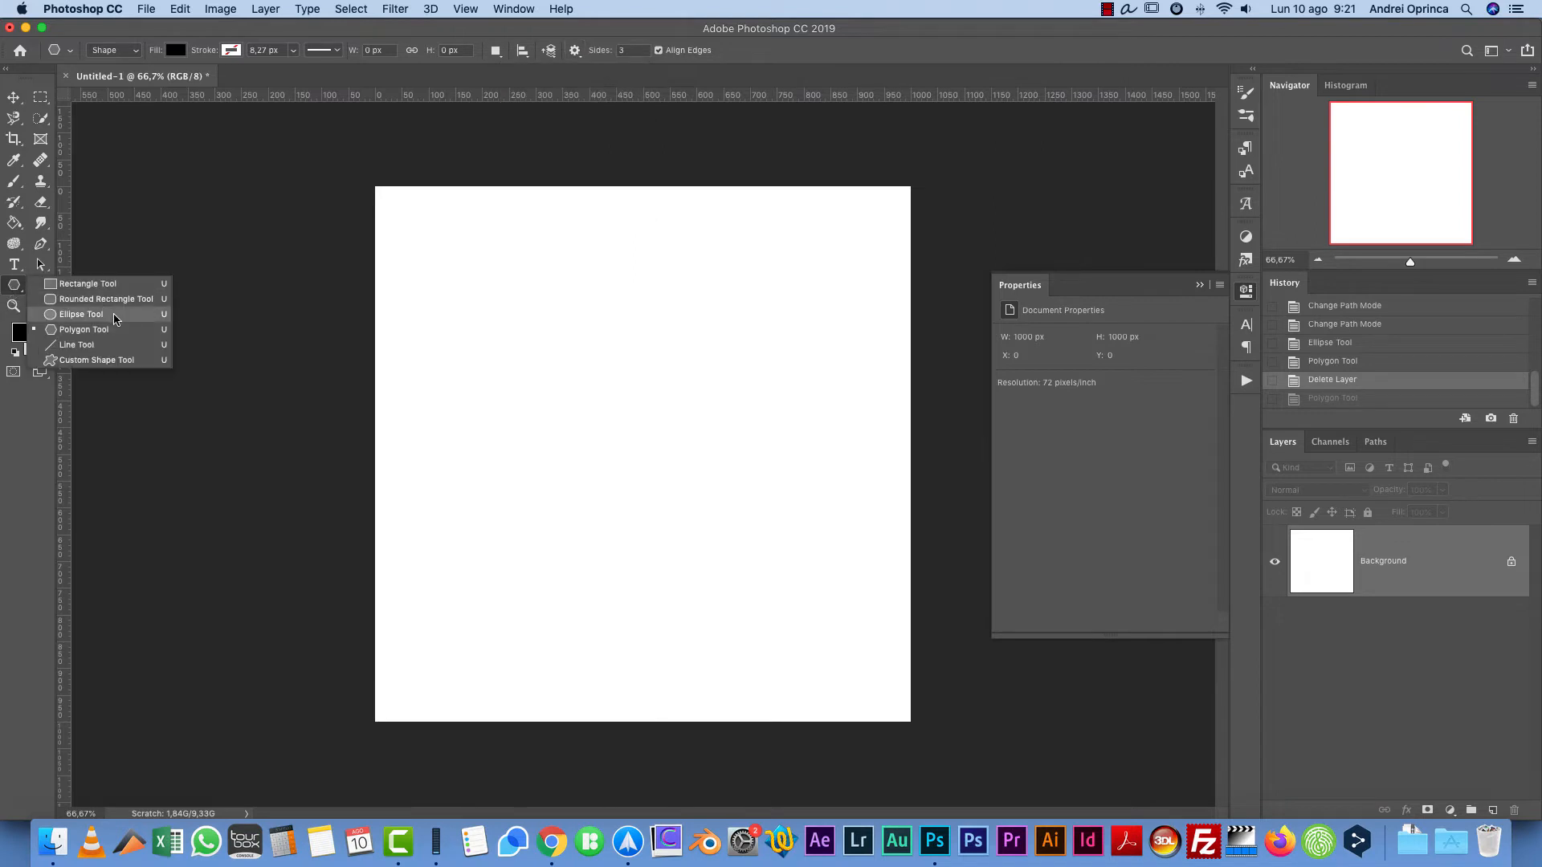
left_click(129, 334)
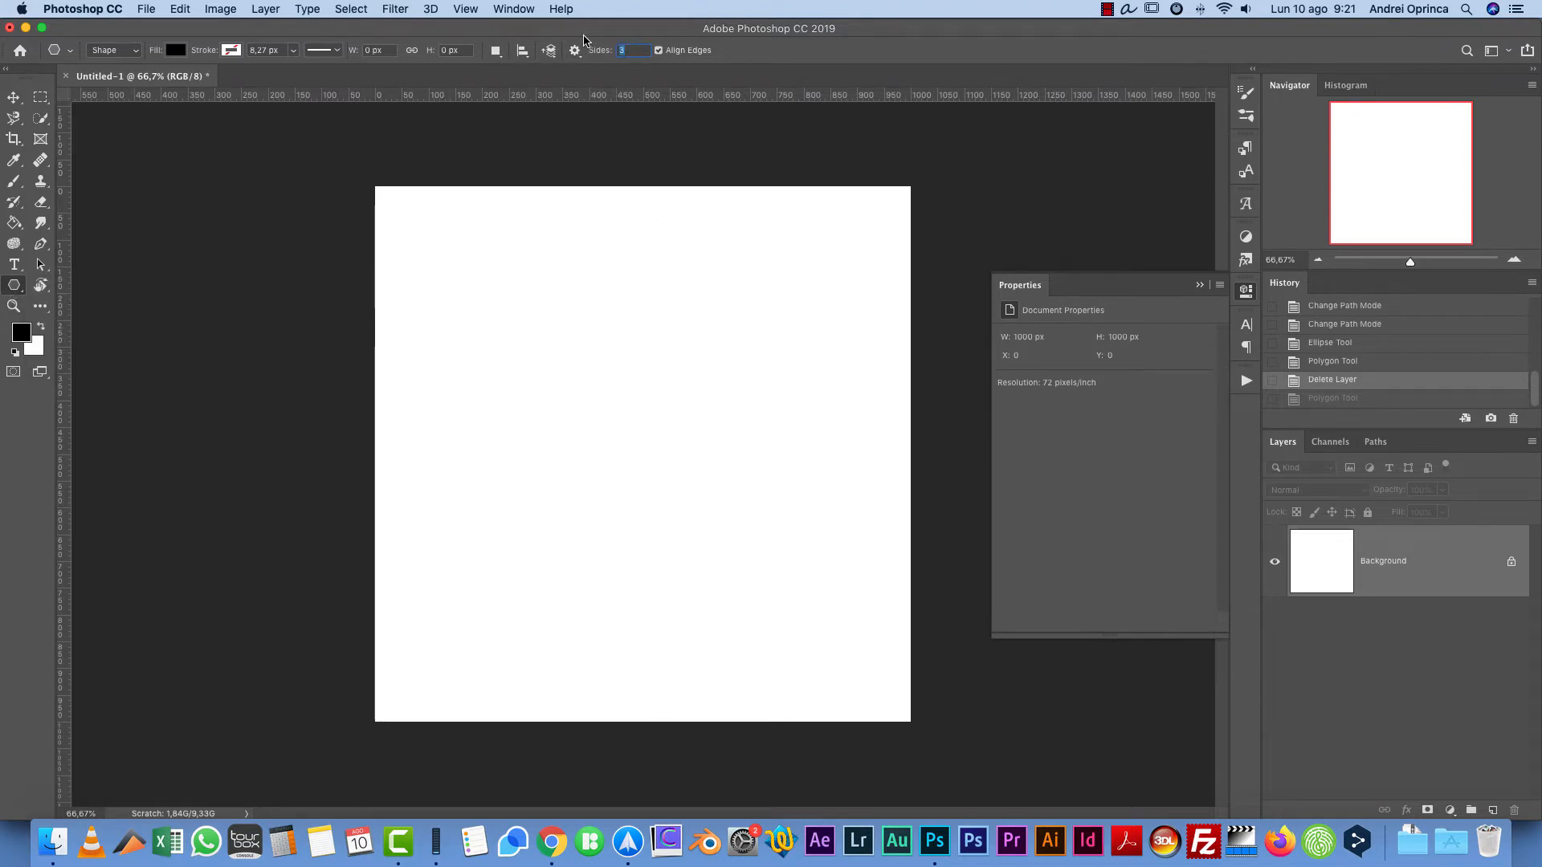
left_click_drag(591, 372, 682, 484)
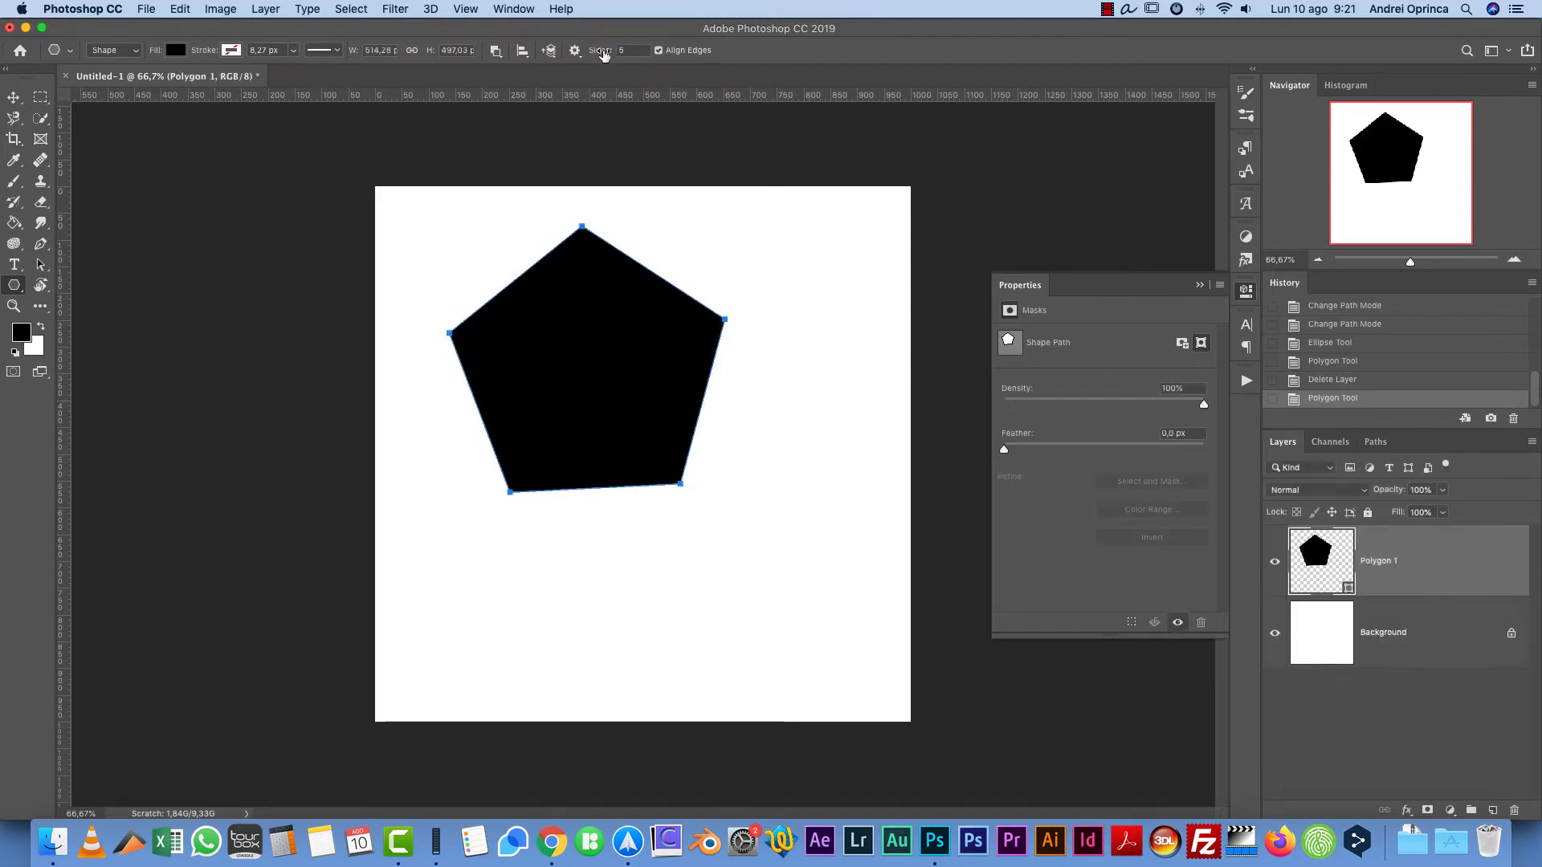
Step: Enable the polygon's Star option and try cutting a five-pointed star out of the pentagon's lower edge, undoing the star
left_click(574, 50)
left_click(526, 175)
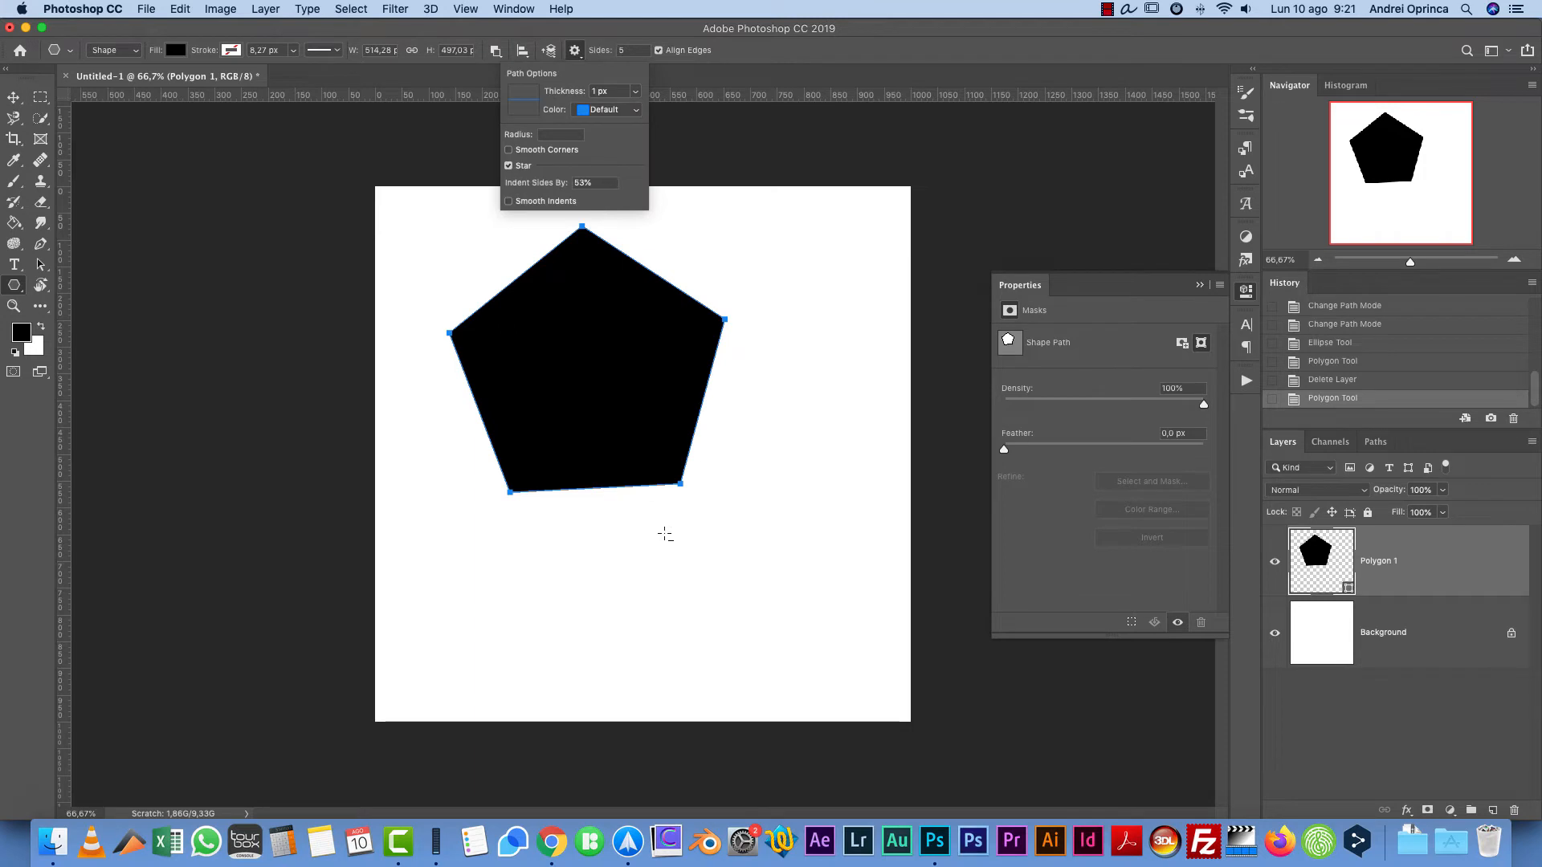
left_click_drag(649, 536, 714, 643)
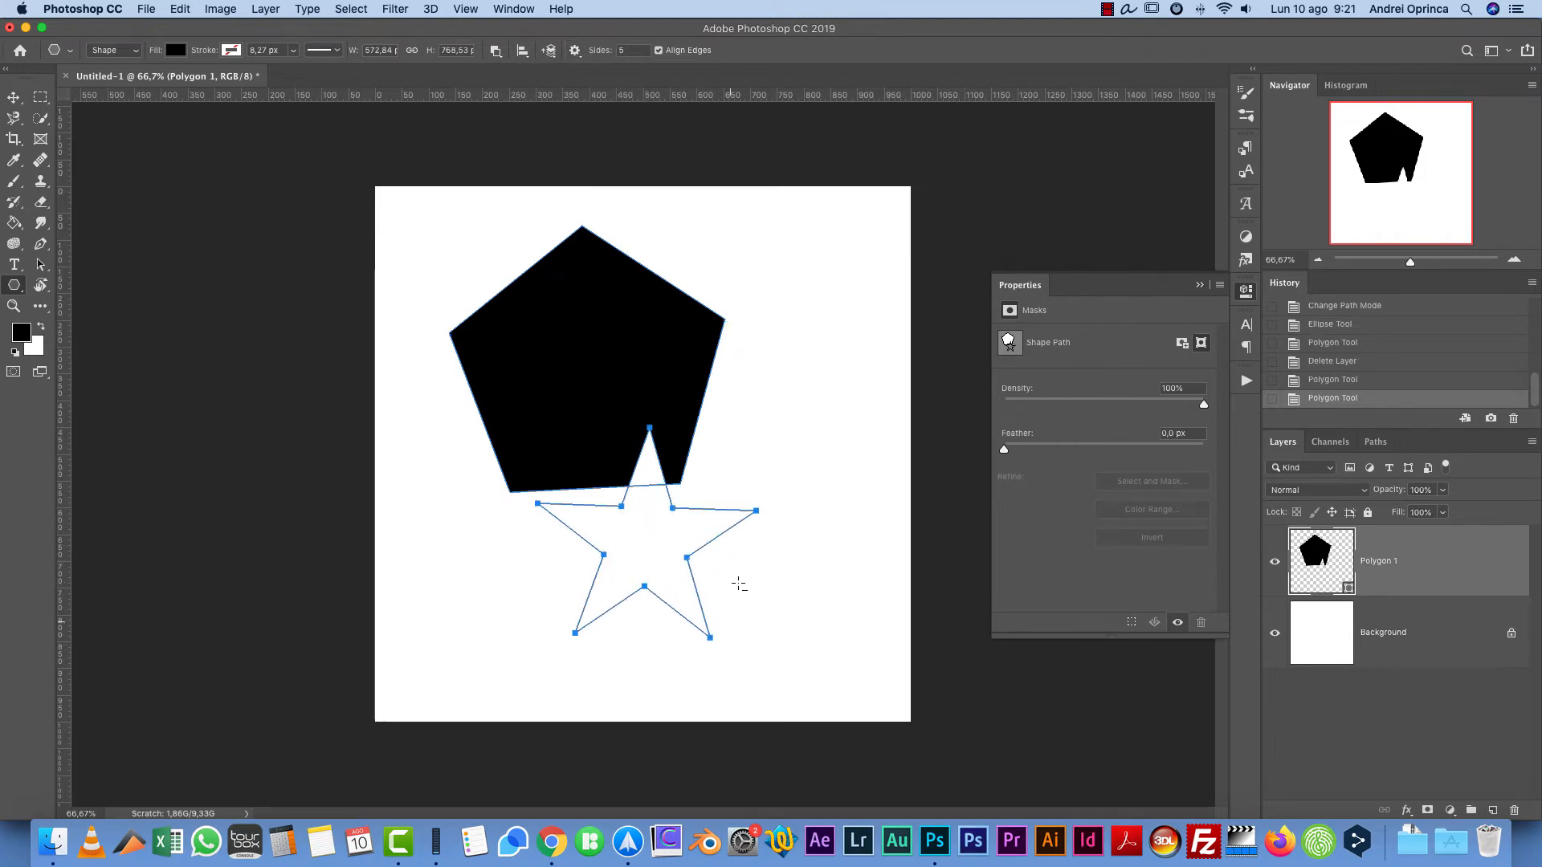
key("super+z")
Step: Set the polygon sides to 6 and try drawing another star below the pentagon, undoing the star
left_click(626, 50)
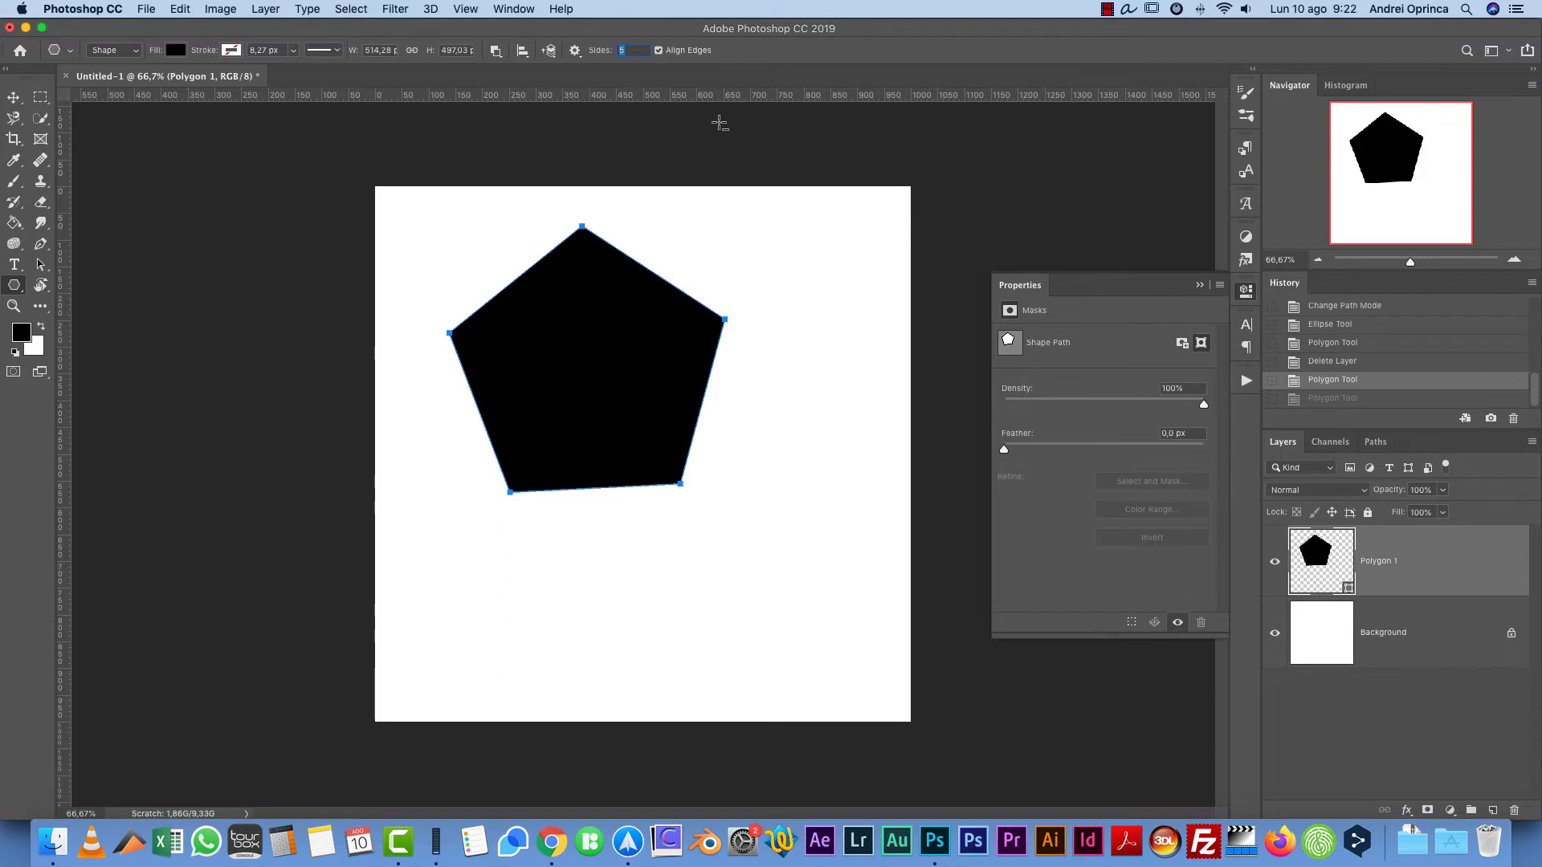
left_click_drag(666, 530, 760, 612)
key("super+z")
Step: Replace the pentagon's layer with a new layer holding a six-pointed star with smooth corners, about 330 by 324 px
left_click_drag(1459, 585, 1513, 811)
left_click(1492, 811)
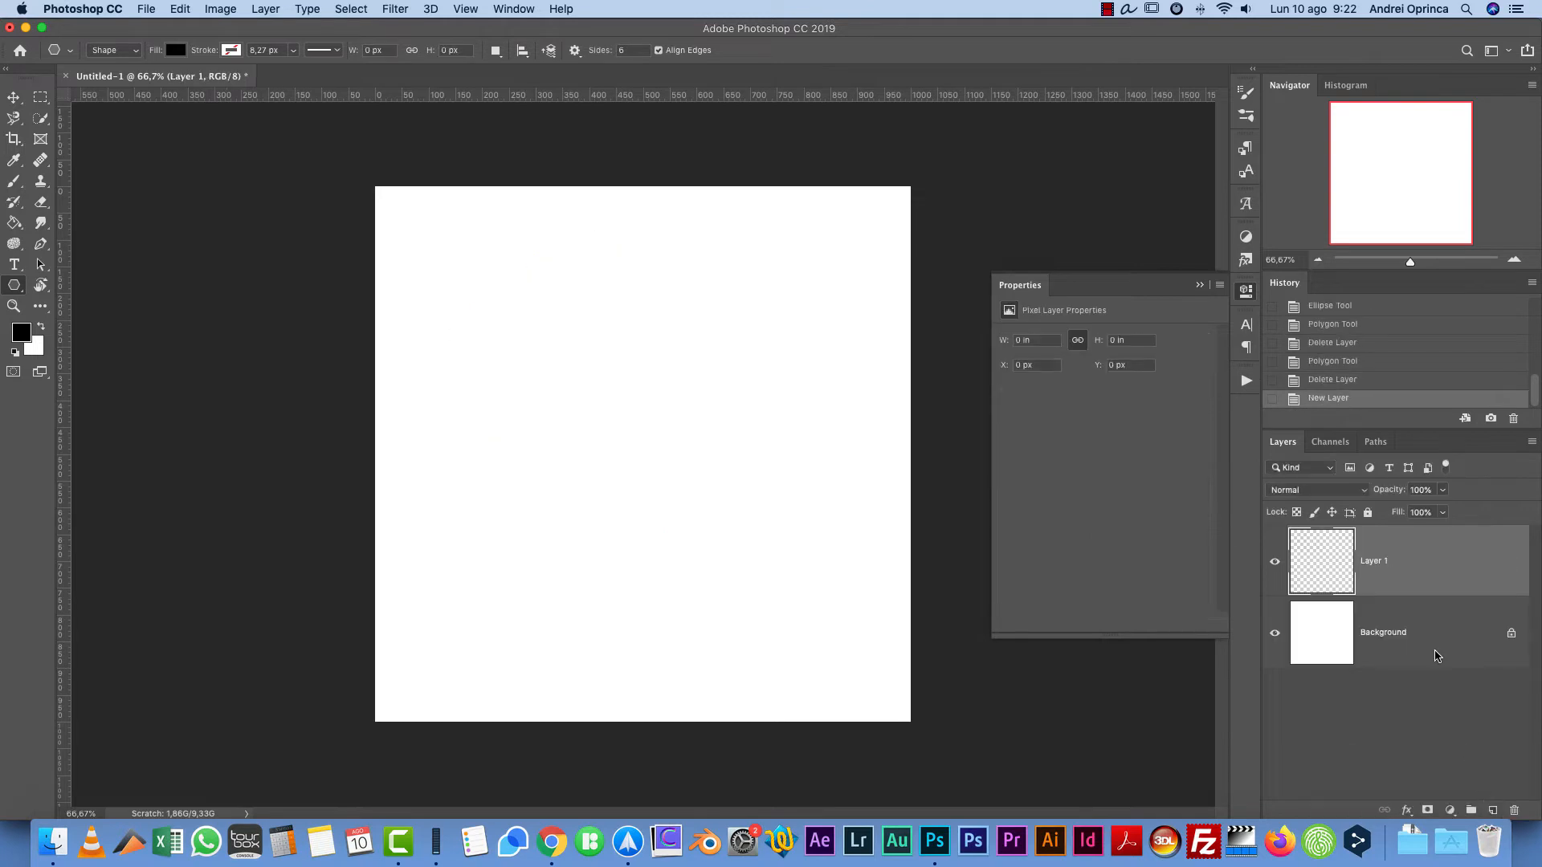
left_click(580, 51)
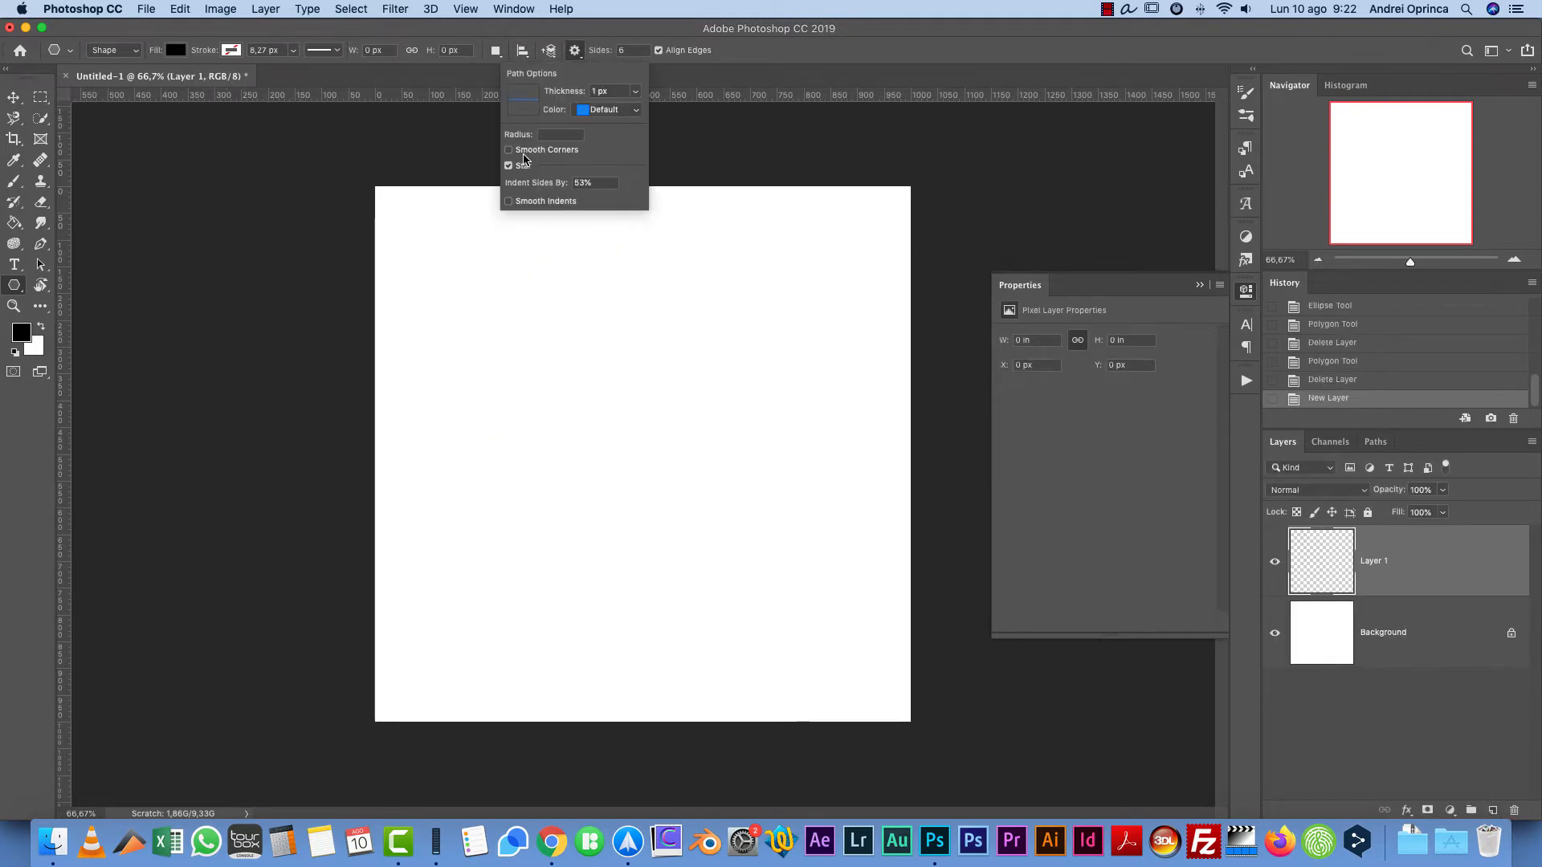
left_click_drag(533, 311, 625, 411)
Step: Disable the Star option and try drawing a smooth-cornered six-sided polygon below the star, undoing the polygon
left_click(575, 50)
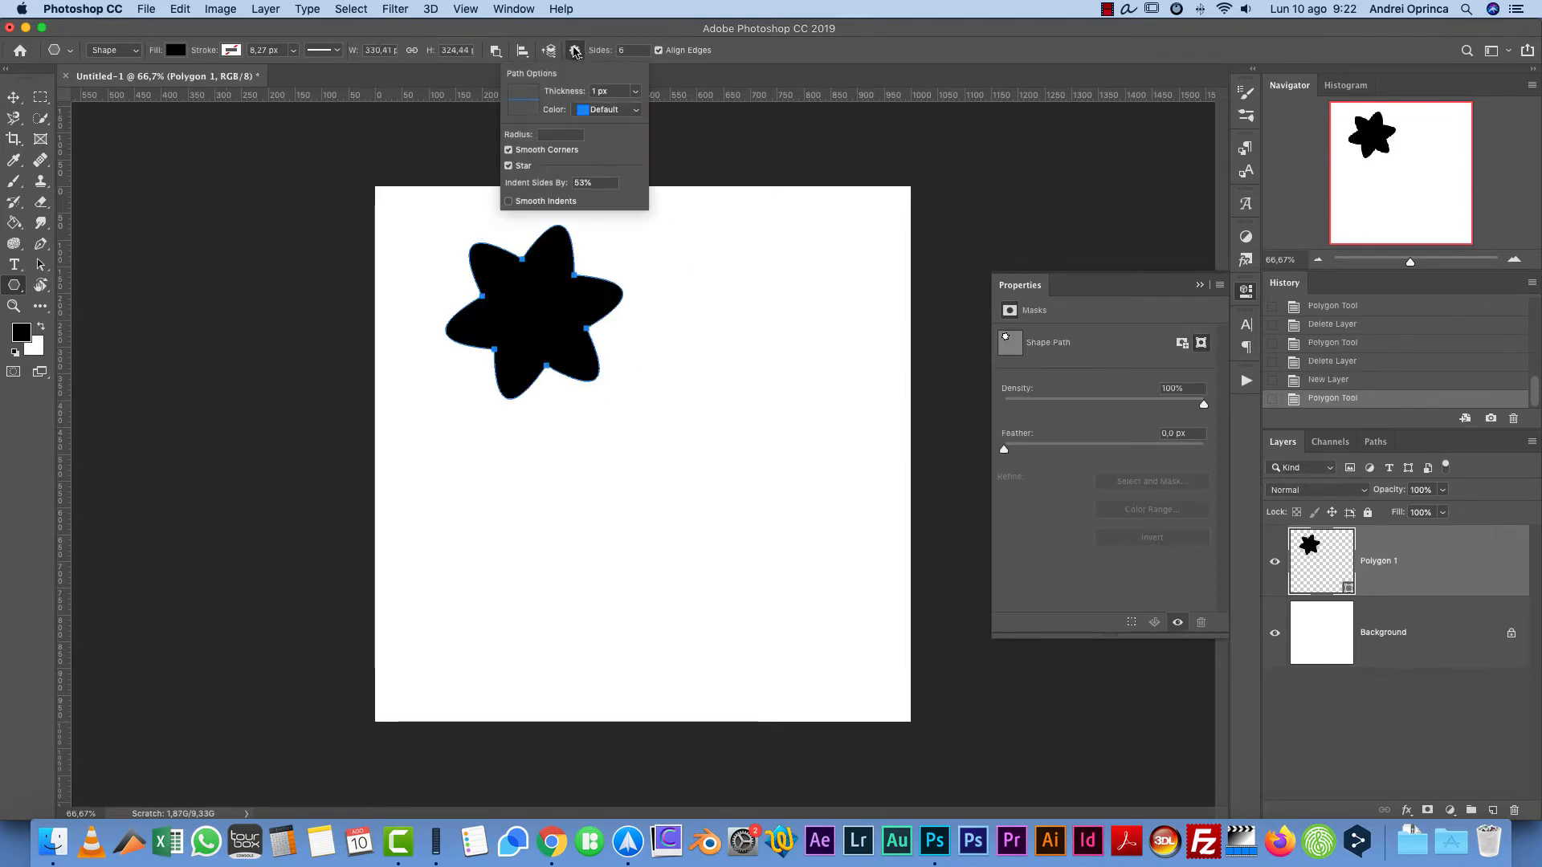
left_click(508, 167)
left_click_drag(695, 447, 756, 505)
key("super+z")
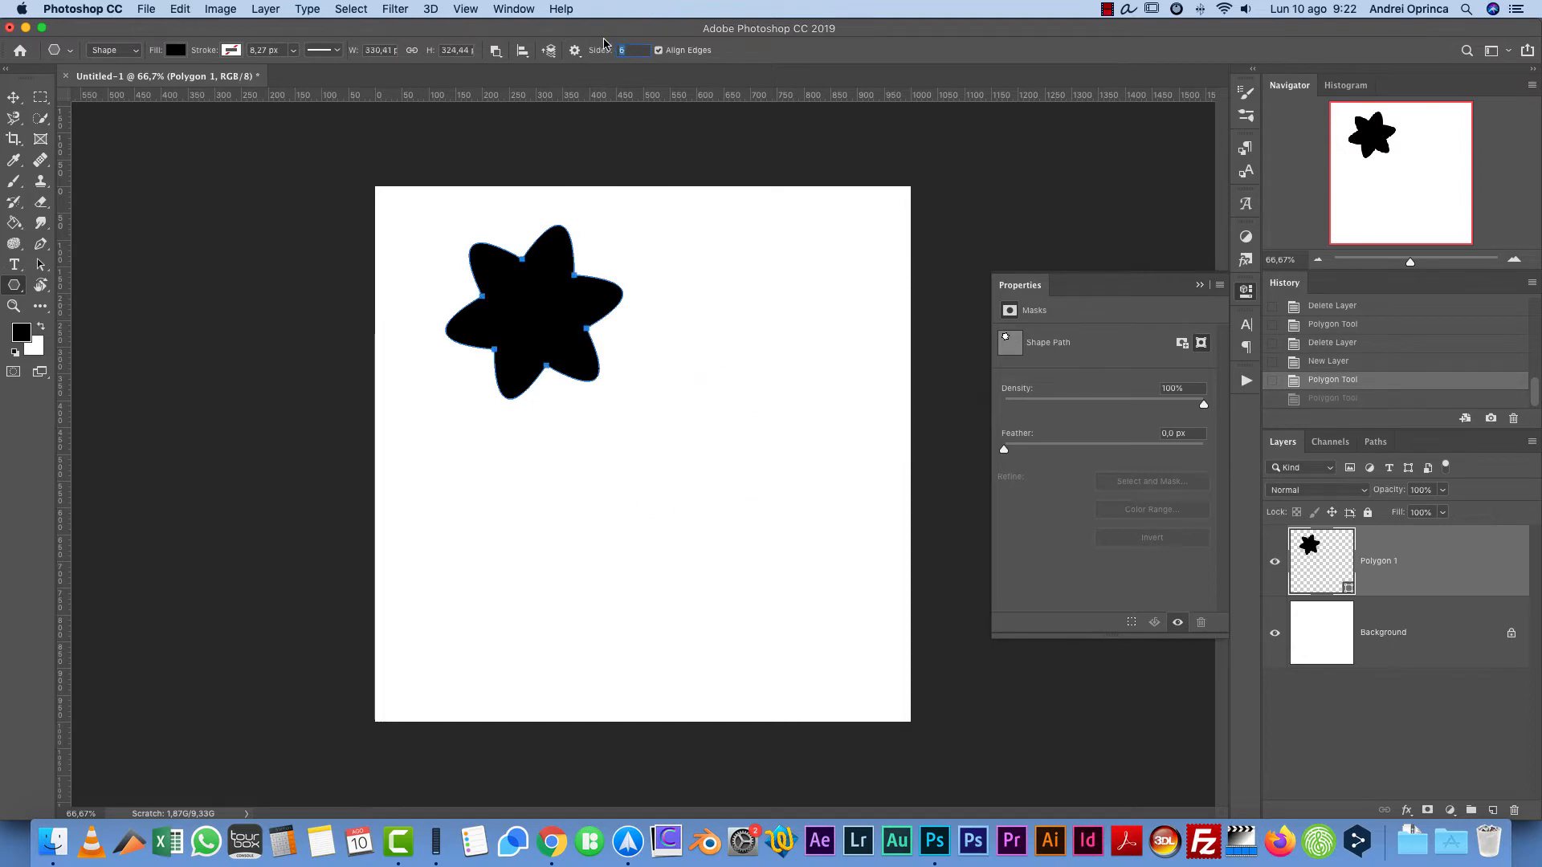
Step: Draw a 3-sided polygon with smooth corners below the star and delete the whole polygon layer
left_click_drag(682, 459, 771, 547)
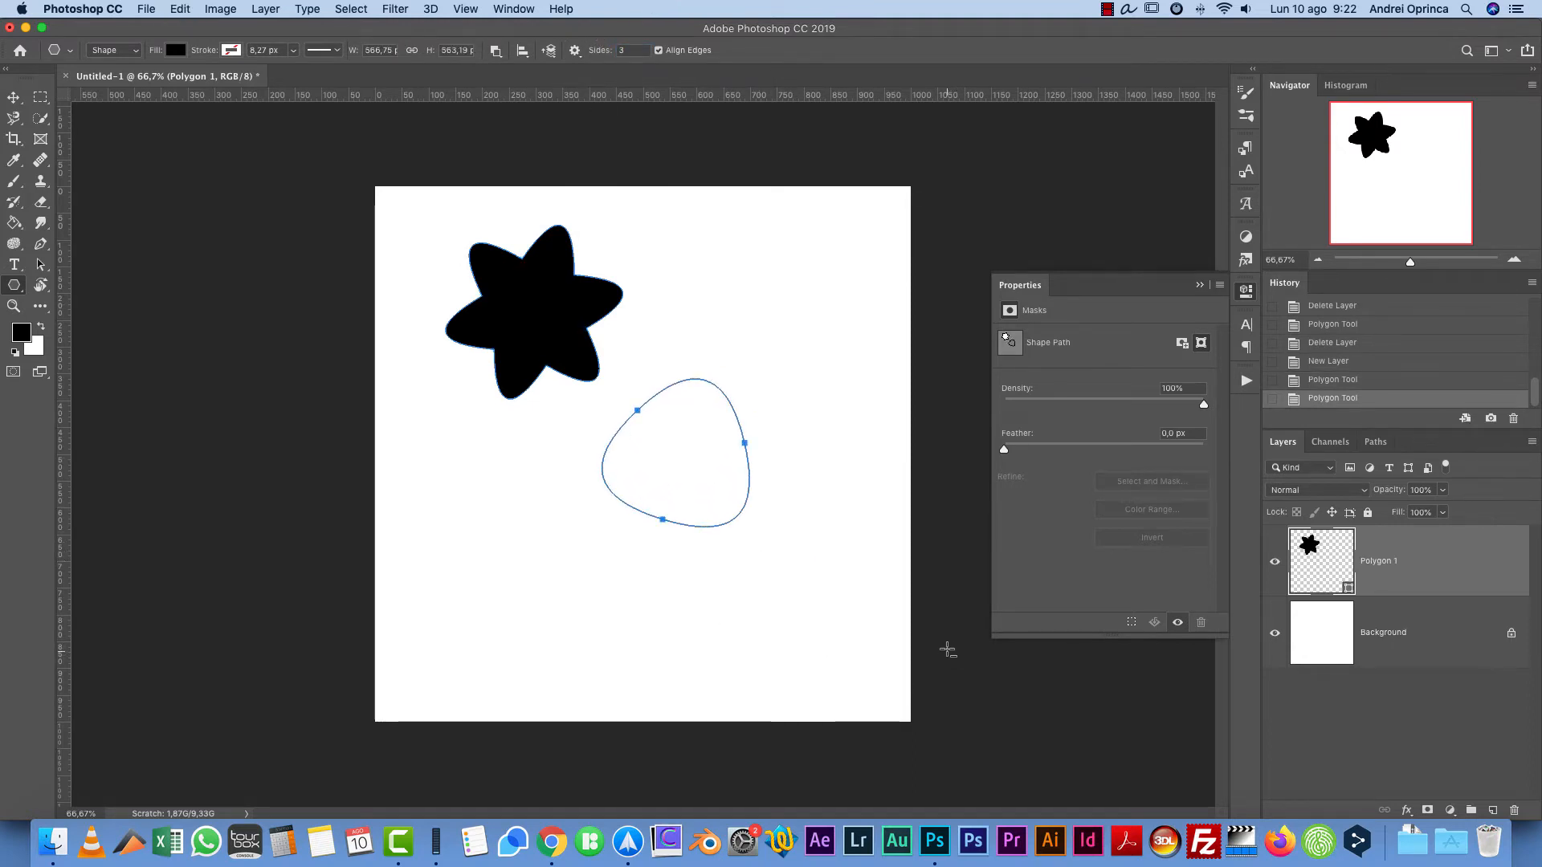
left_click(1412, 634)
left_click(1426, 574)
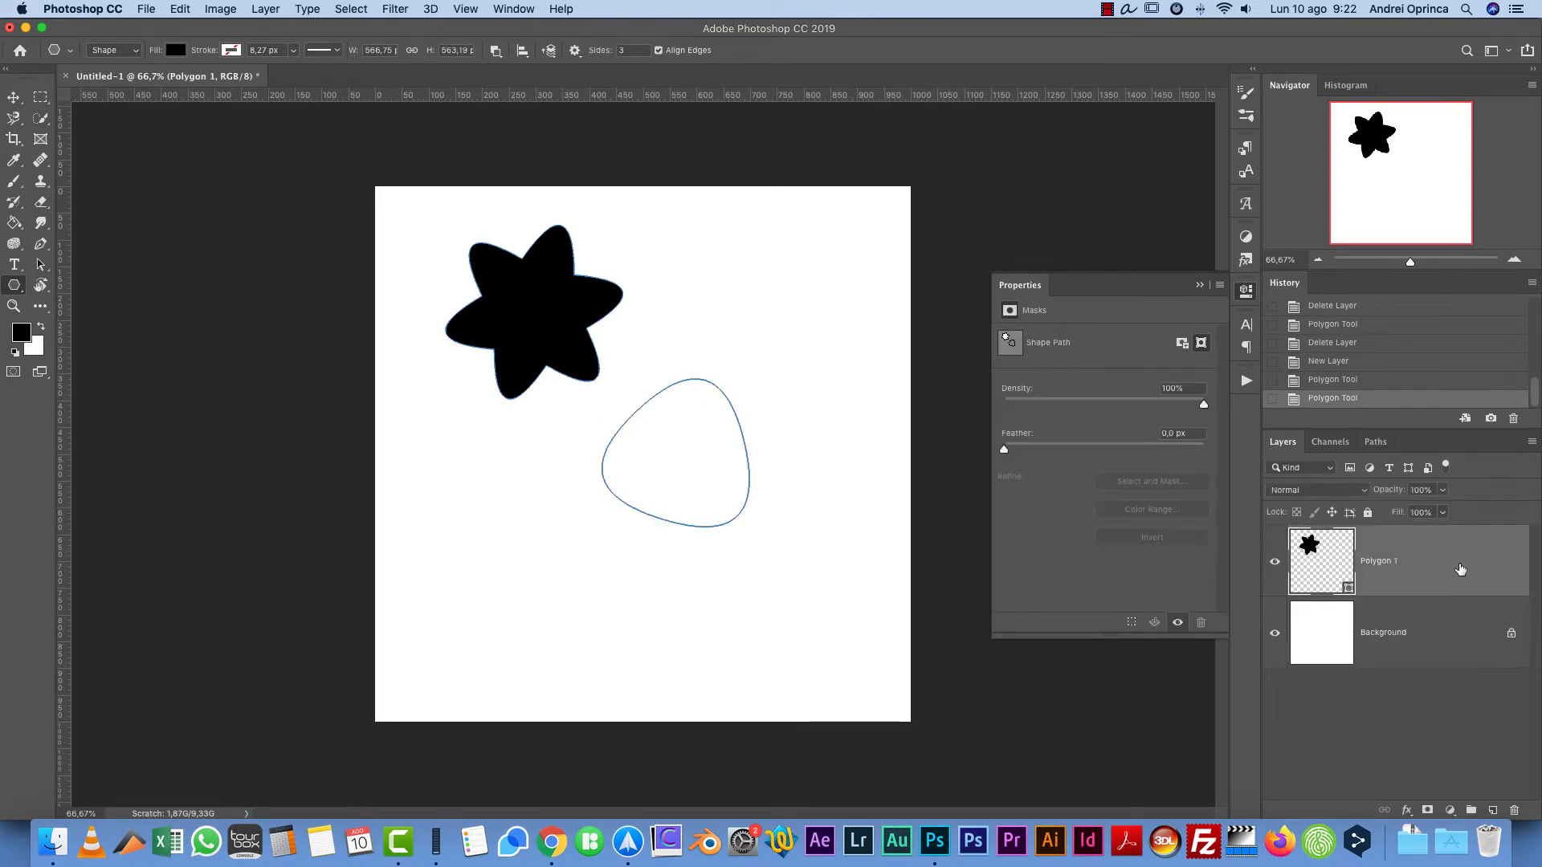
left_click_drag(1459, 569, 1514, 810)
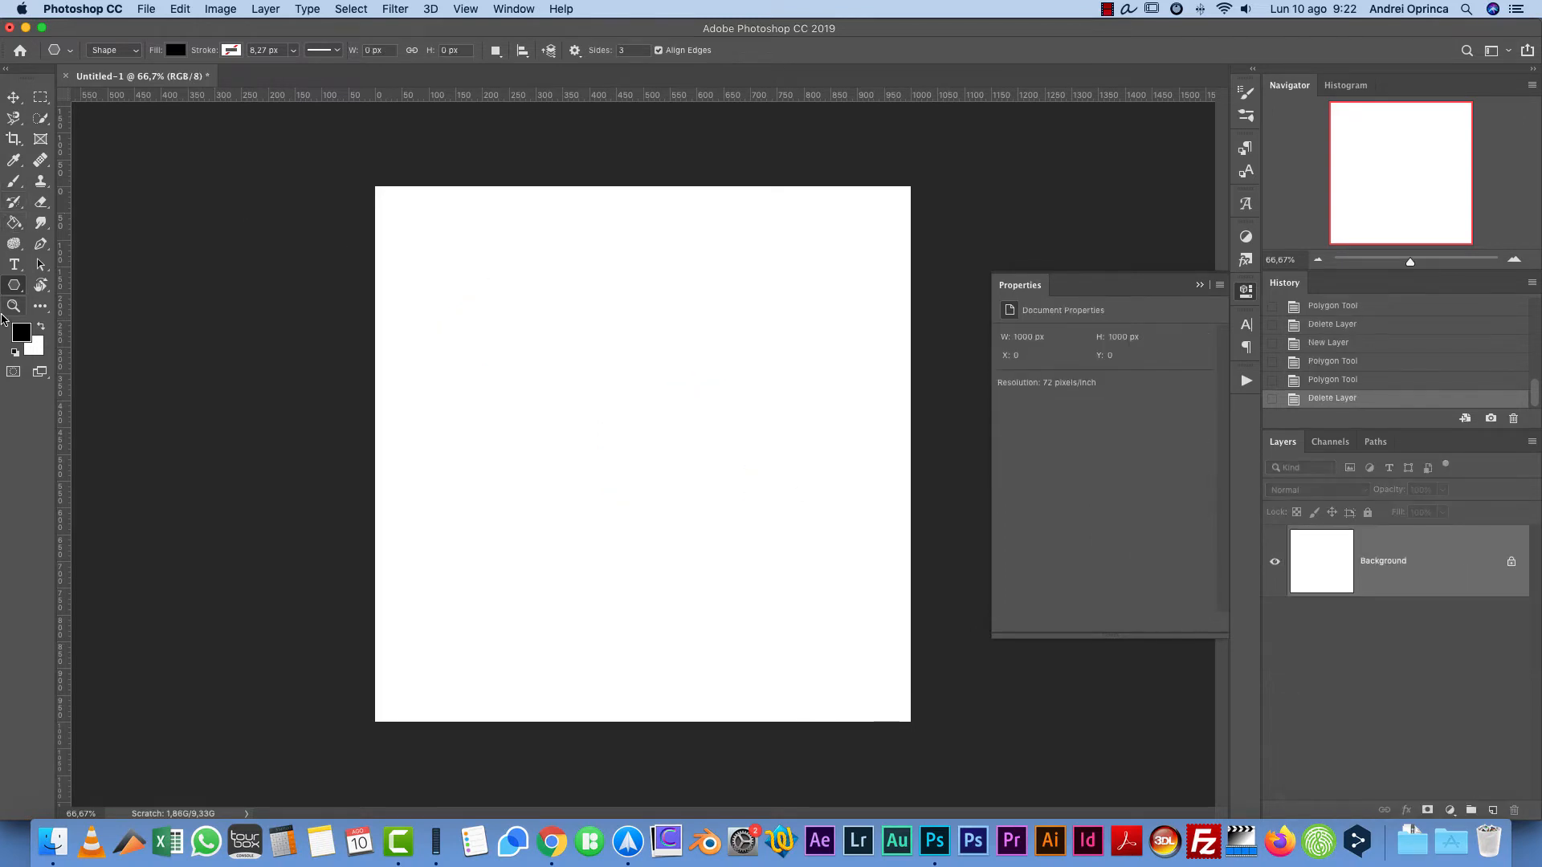
Step: Switch to the Custom Shape Tool and try drawing the ring shape across the middle of the canvas, undoing it
right_click(14, 285)
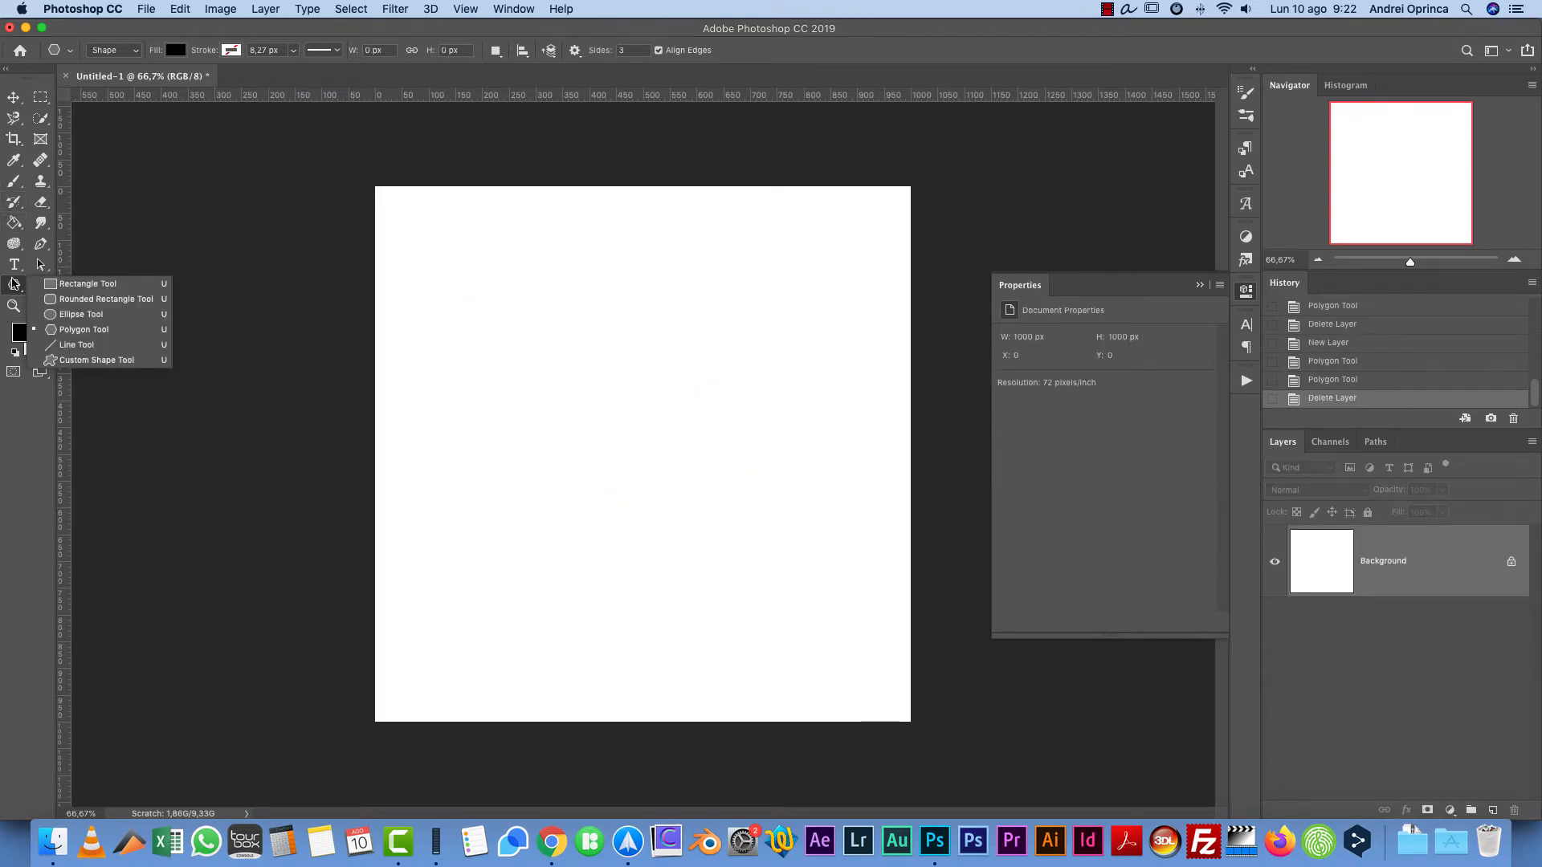
left_click(105, 360)
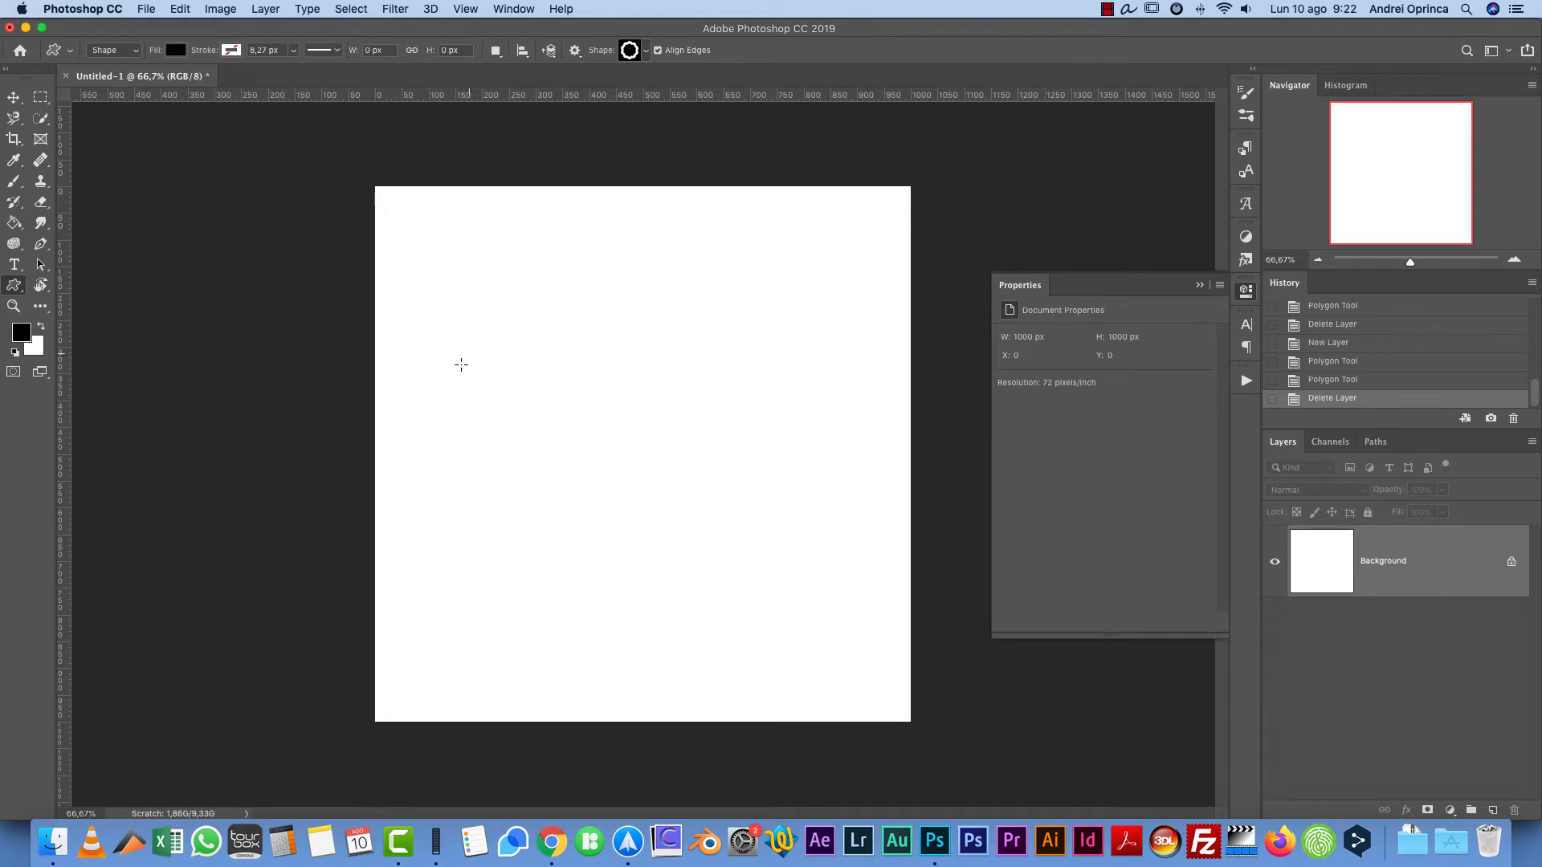
left_click(558, 373)
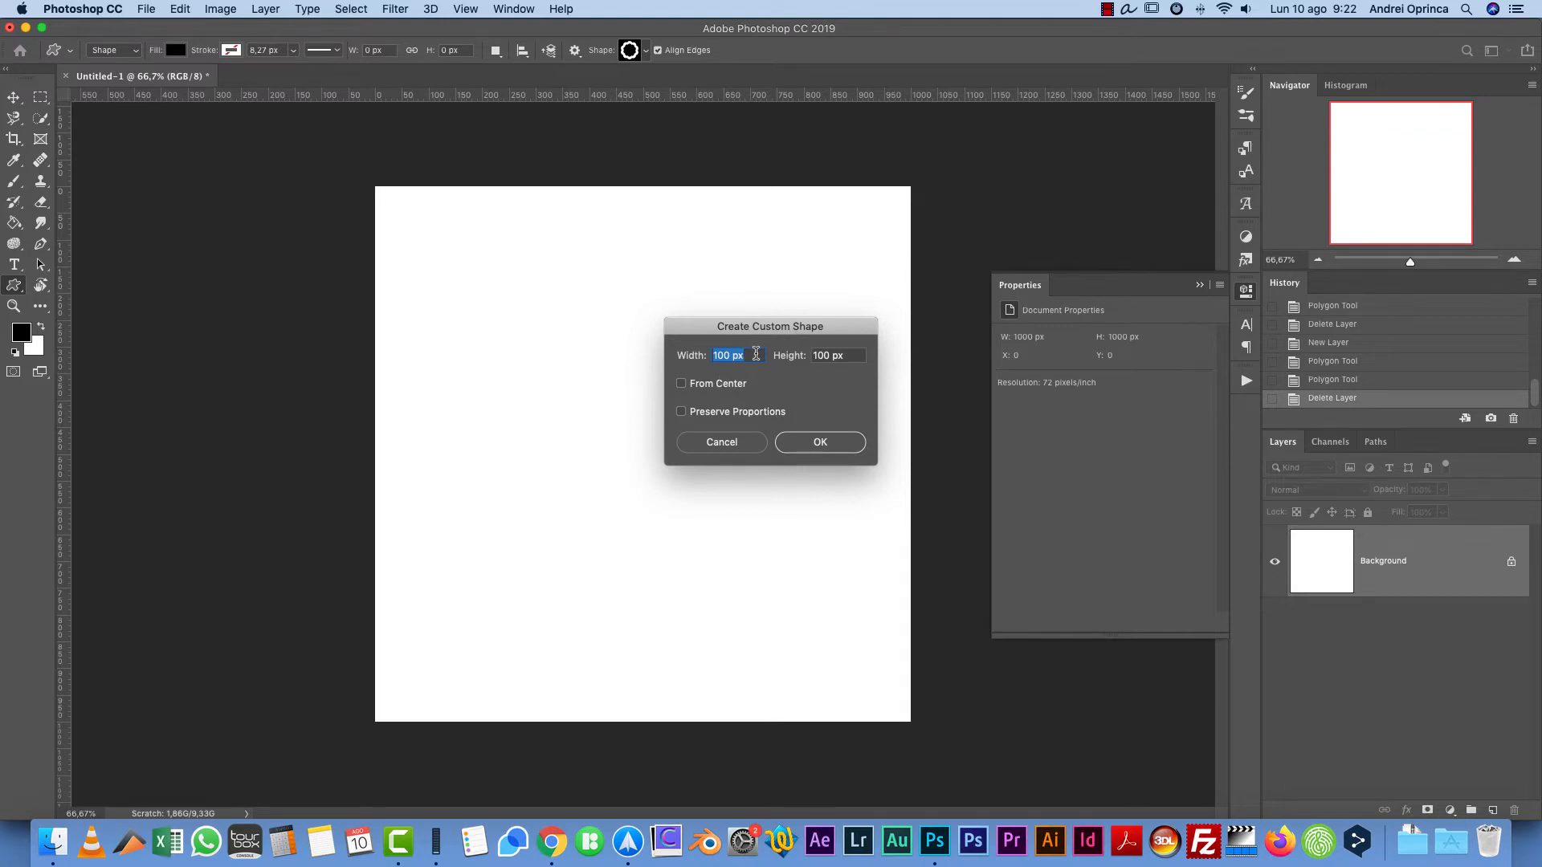
left_click(732, 443)
left_click_drag(471, 334, 768, 570)
key("ctrl+z")
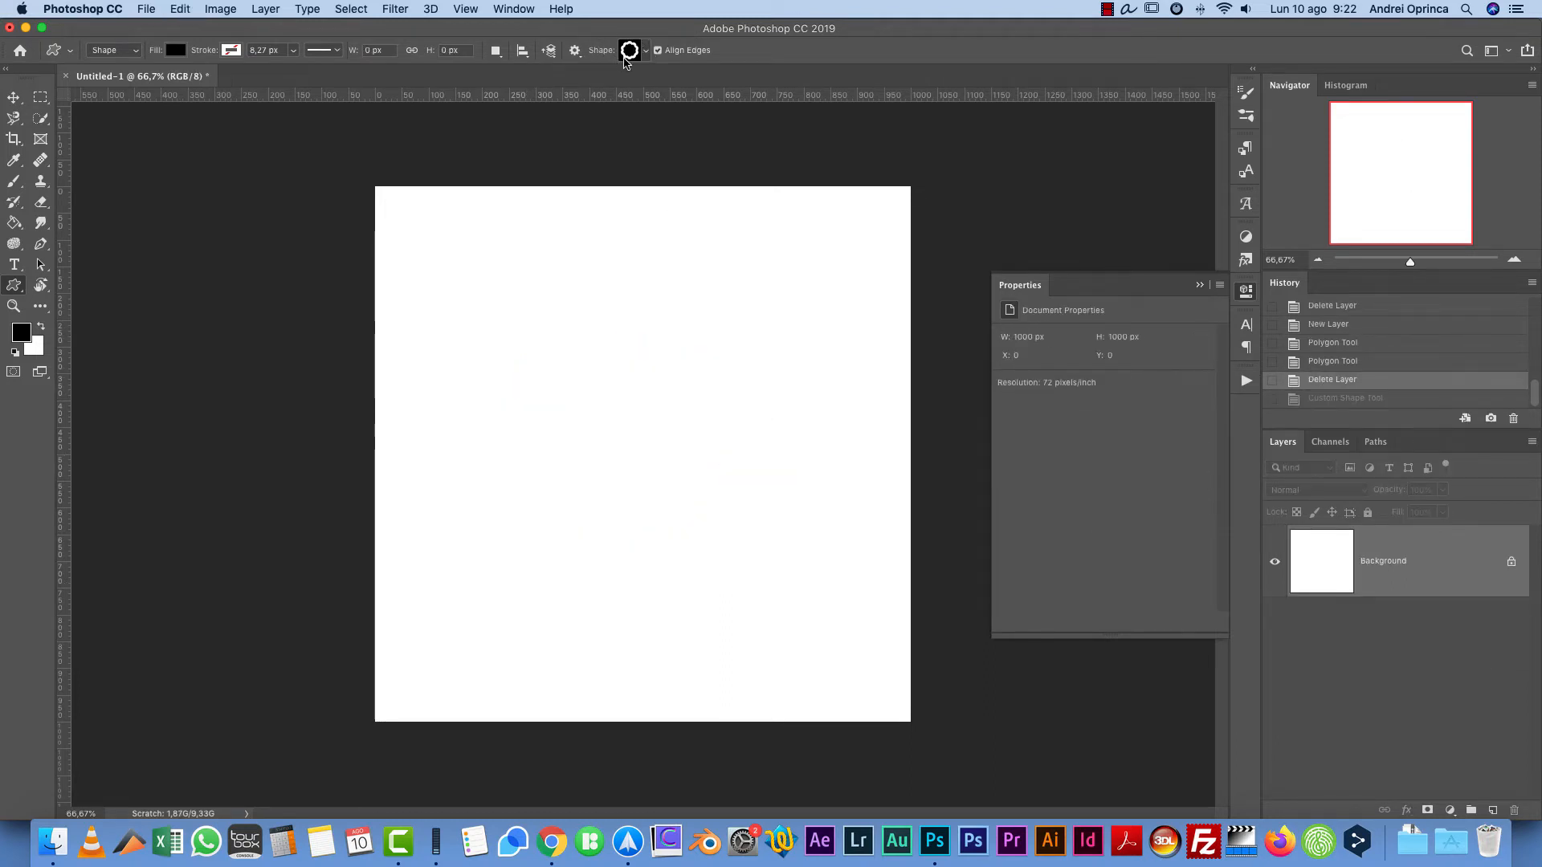
Step: Replace the shapes in the custom shape picker with the Objects set
left_click(647, 51)
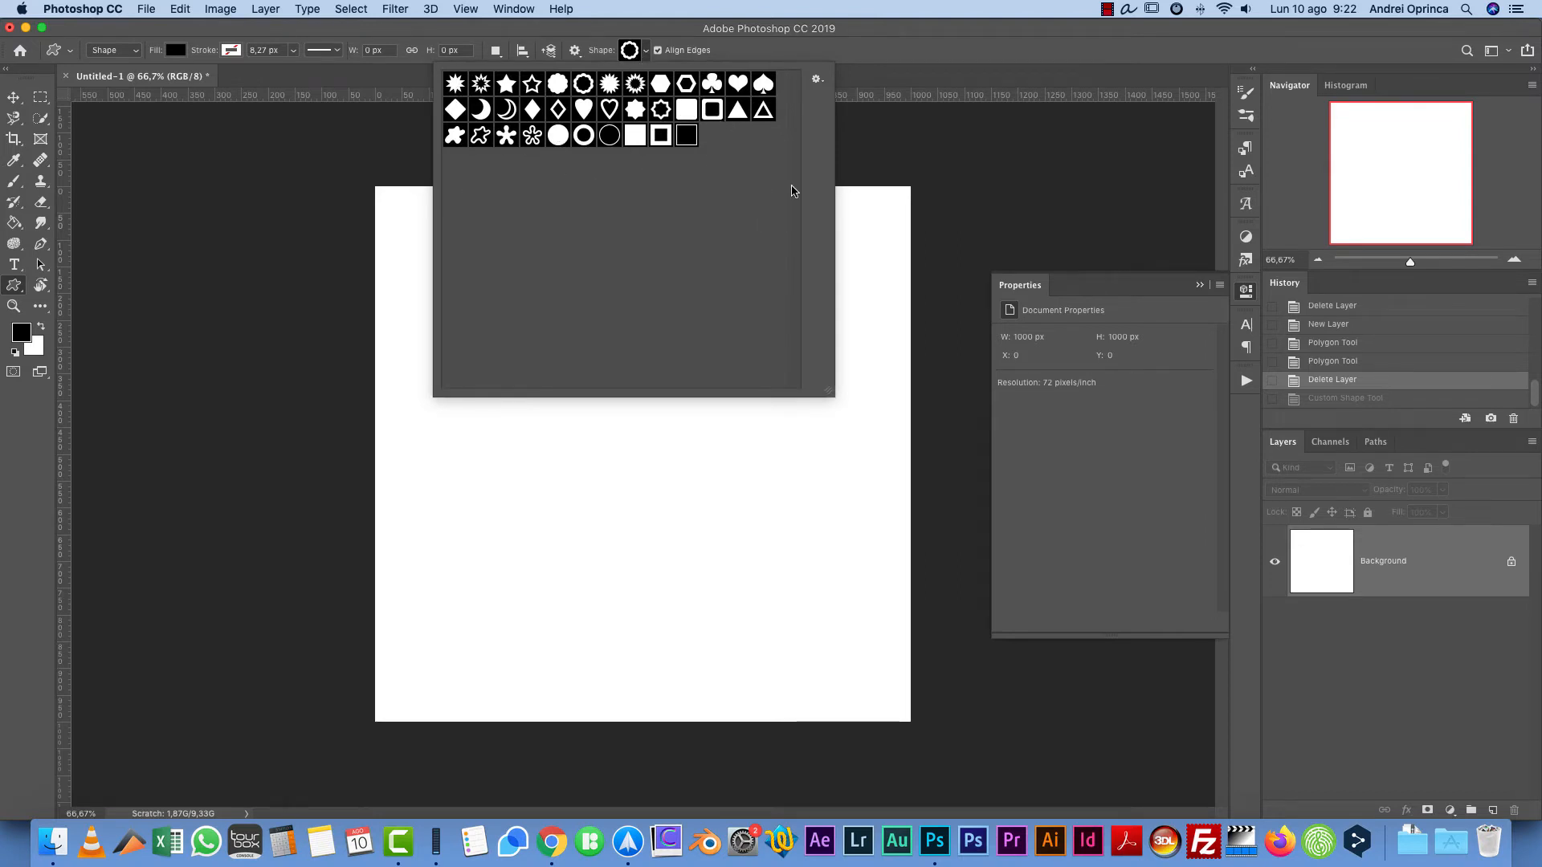
left_click(817, 81)
left_click(817, 81)
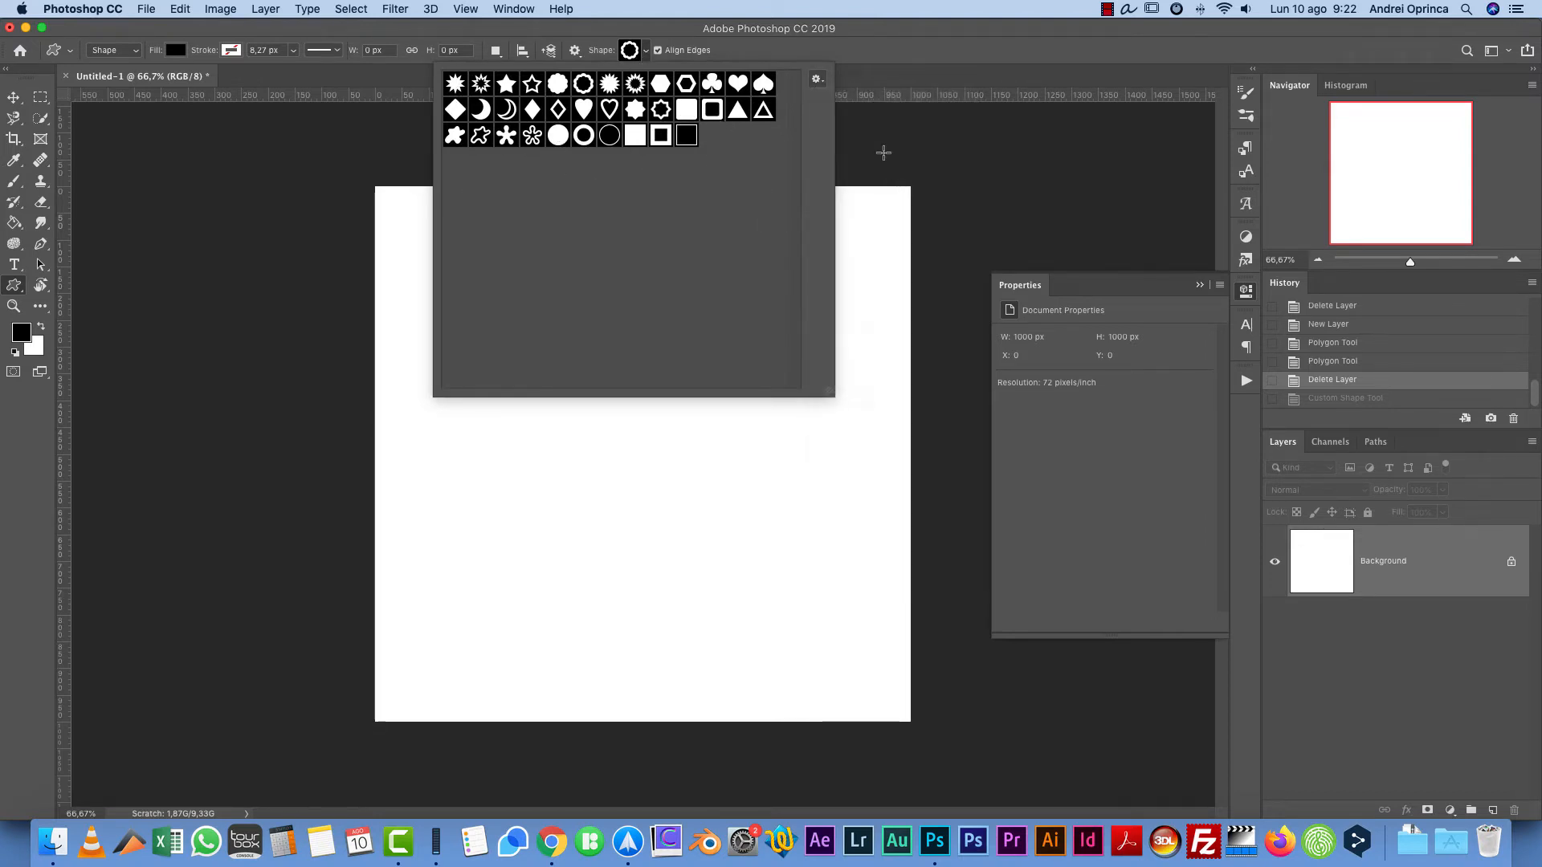
left_click(816, 78)
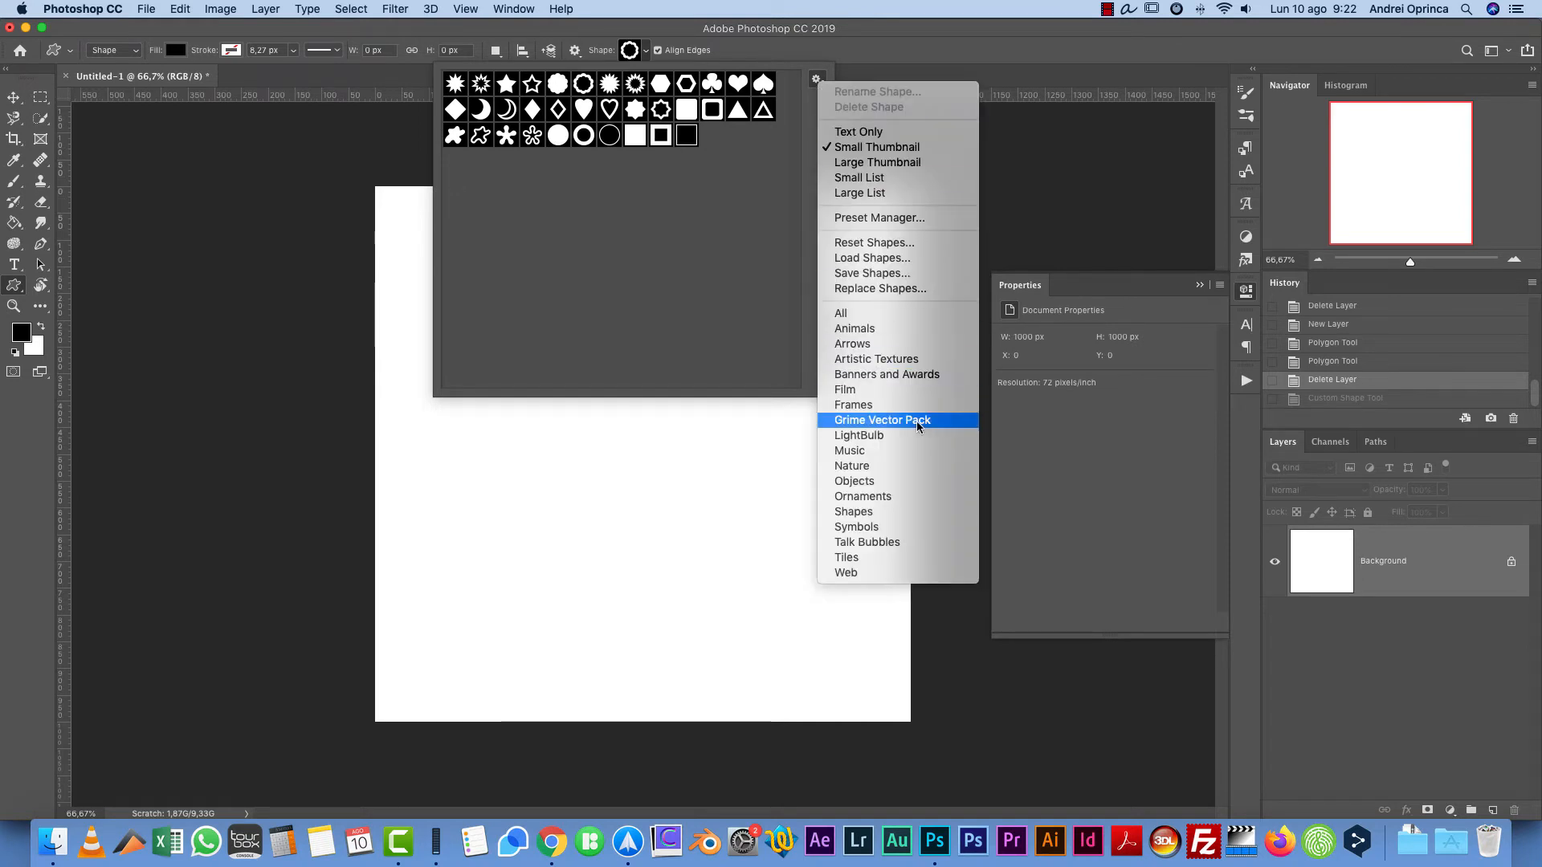
left_click(891, 484)
left_click(901, 287)
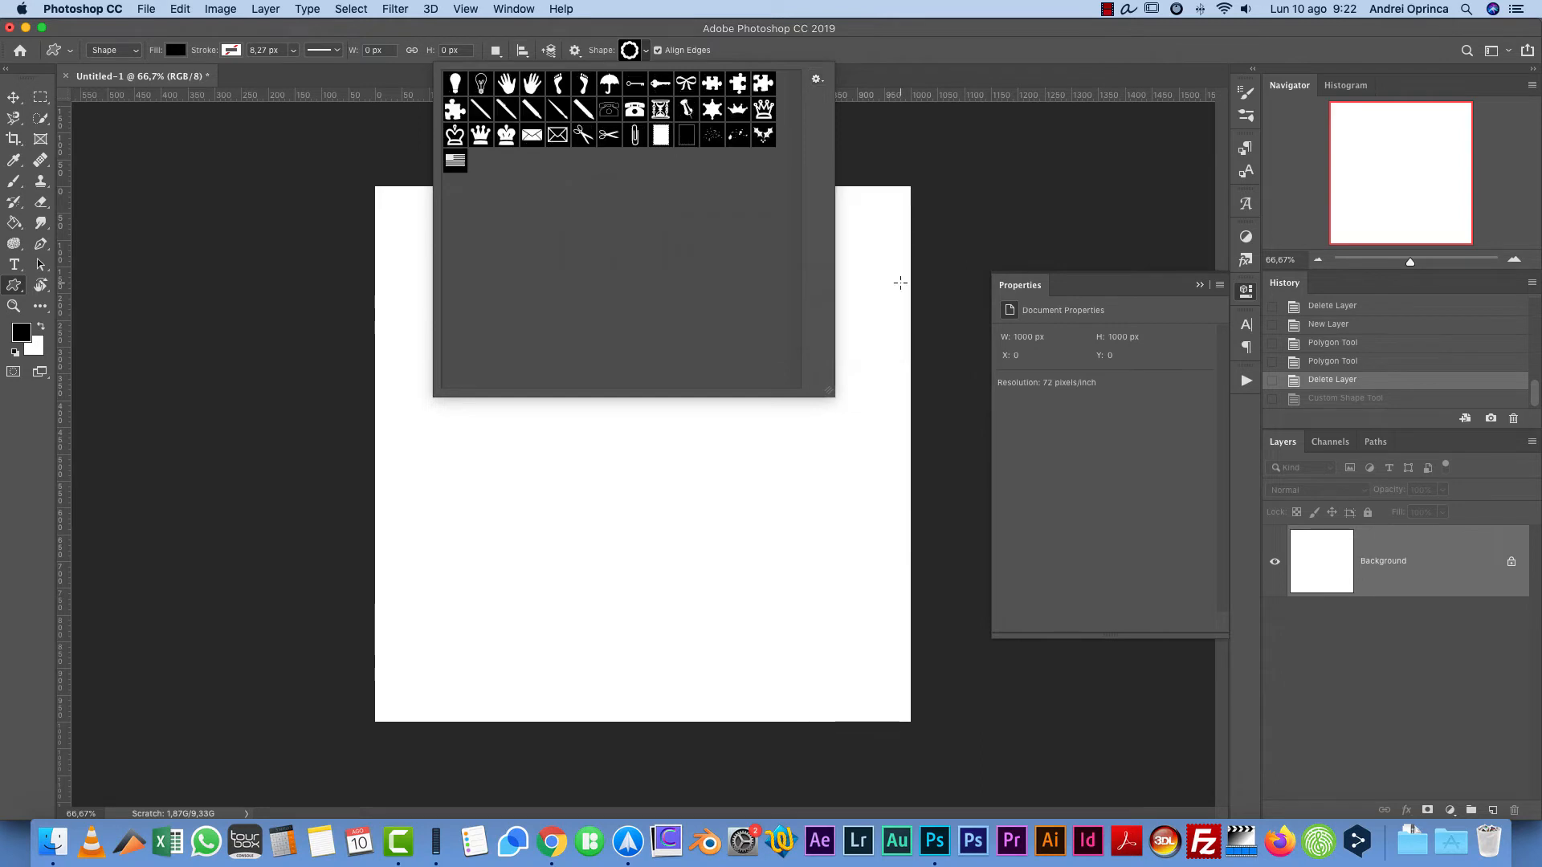
Step: Load the All set into the custom shape picker and browse through its shapes
left_click(816, 78)
left_click(856, 313)
left_click(893, 289)
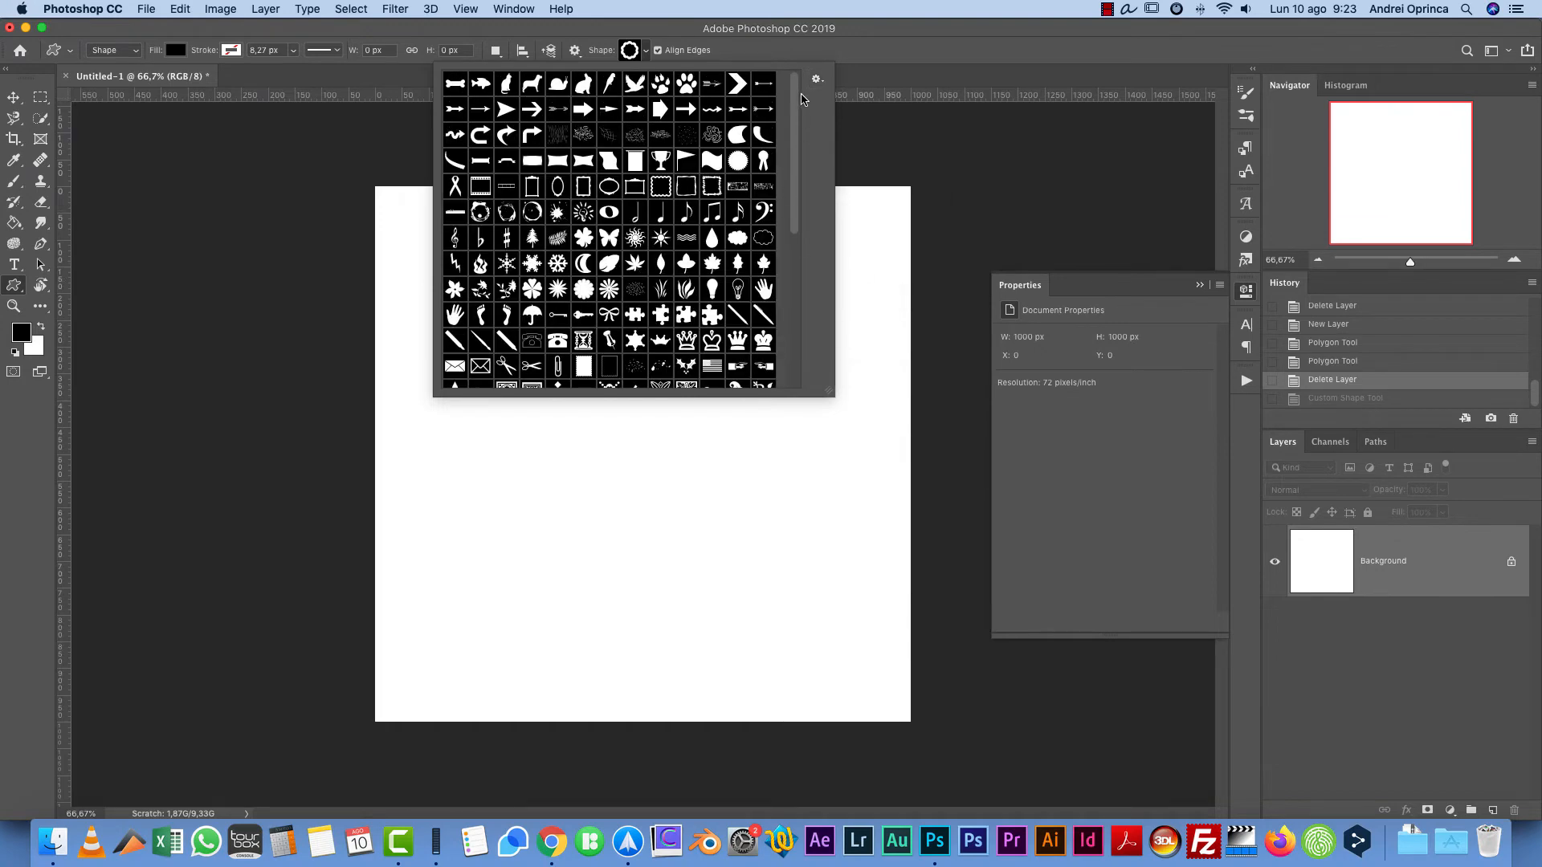
scroll(780, 329, "down", 10)
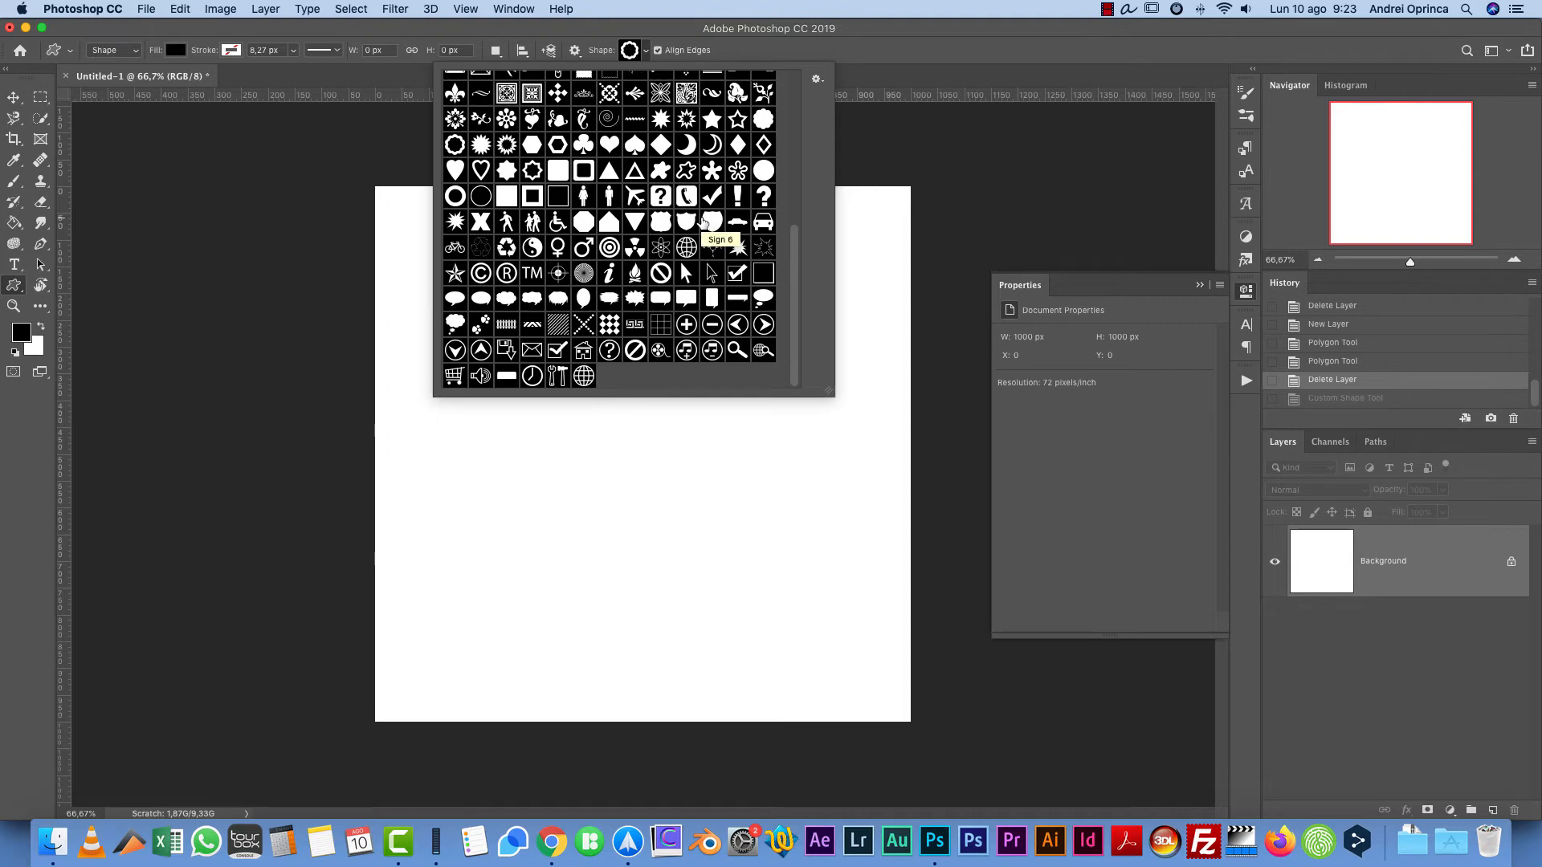
Step: Choose the solid open-hand shape from the loaded custom shapes
scroll(776, 208, "up", 1)
scroll(776, 208, "up", 5)
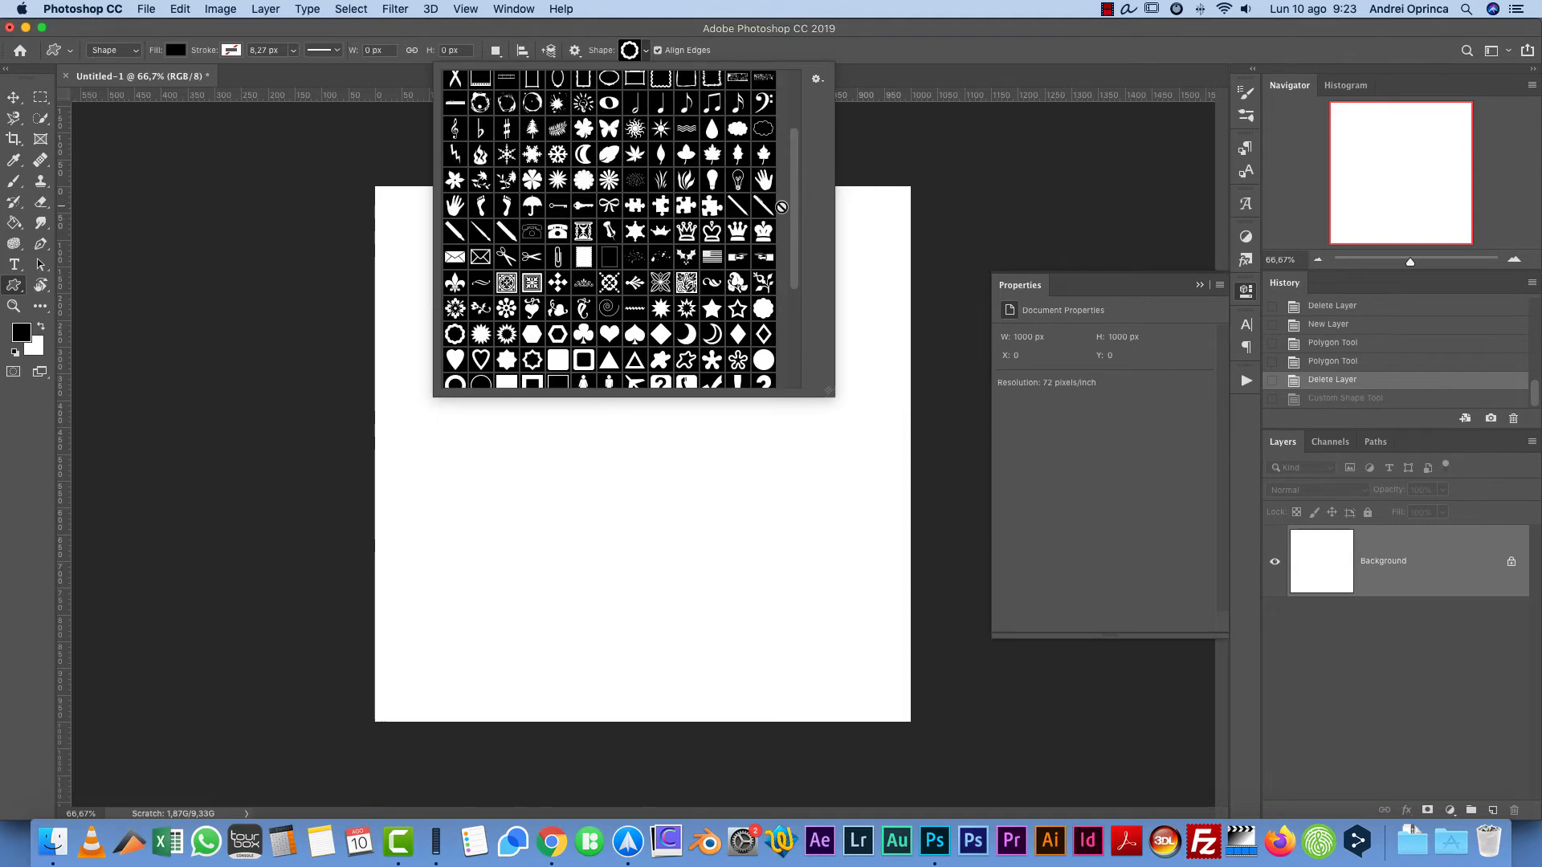
scroll(795, 217, "up", 4)
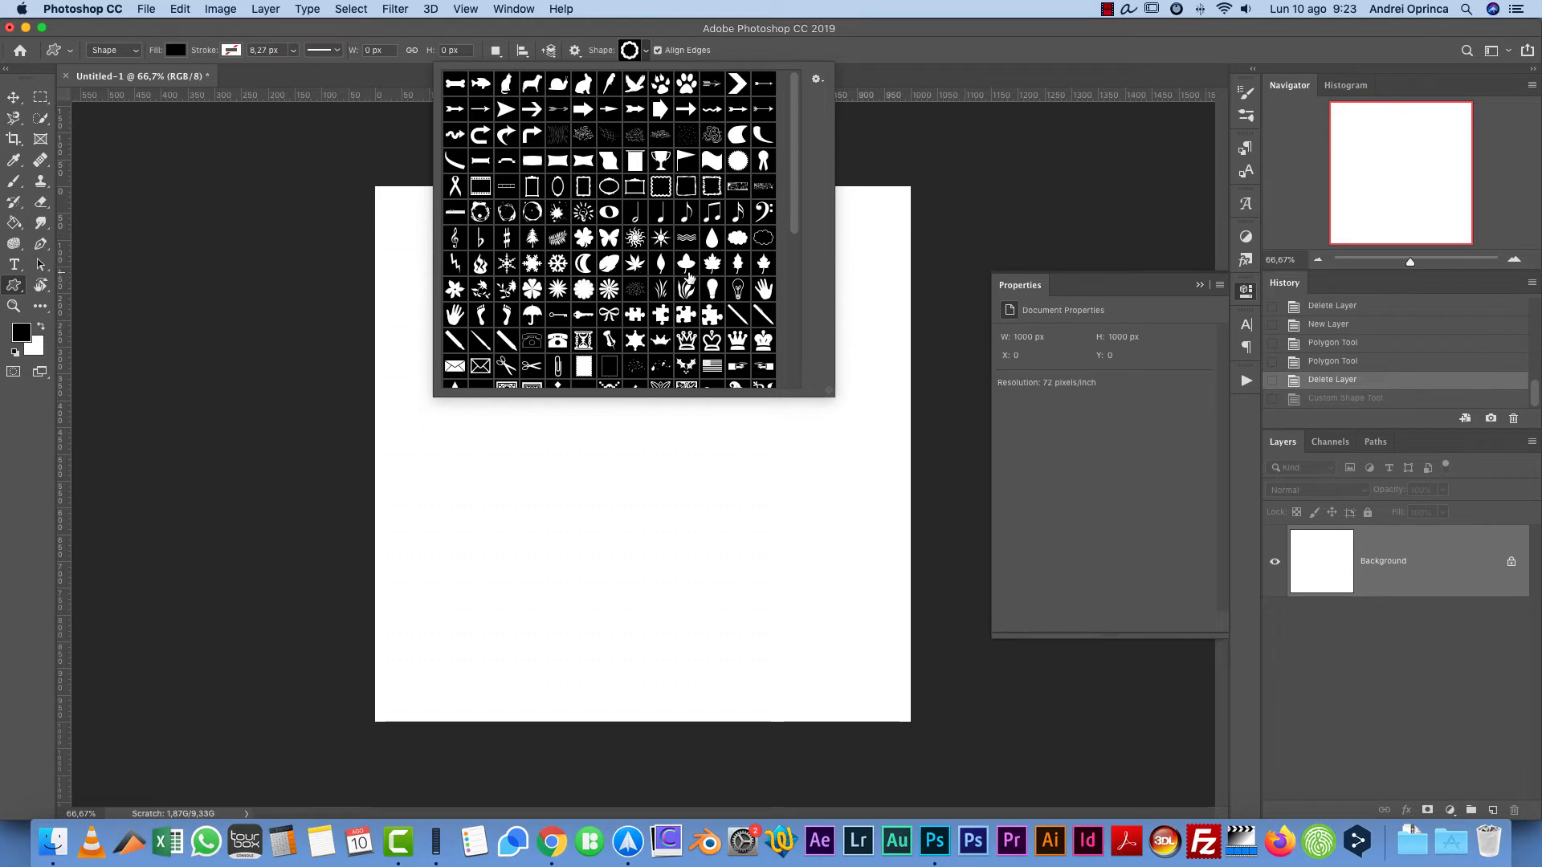
left_click(764, 289)
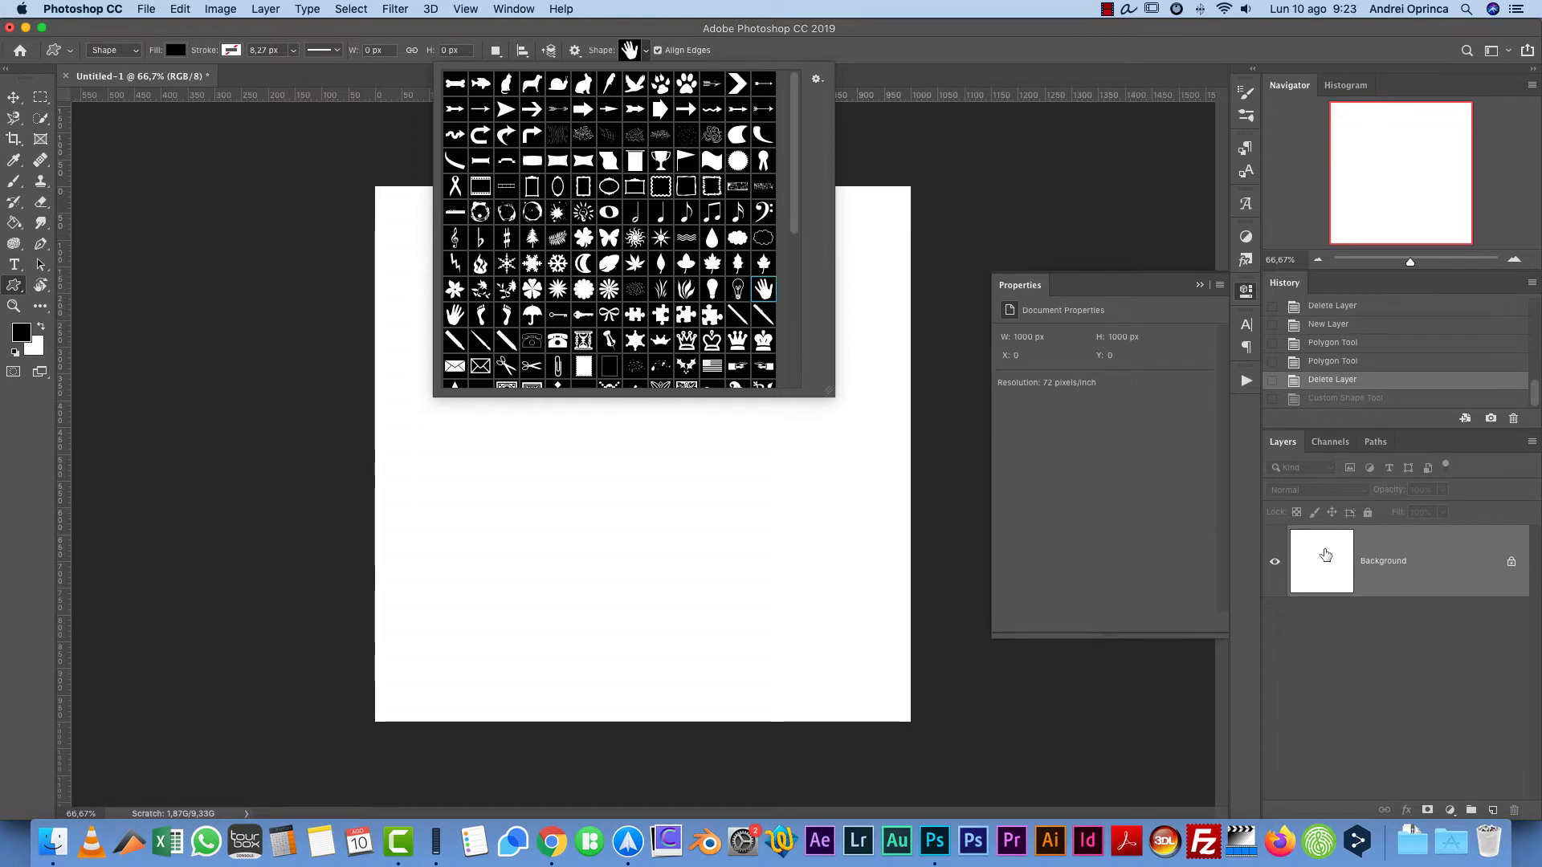
left_click(1479, 556)
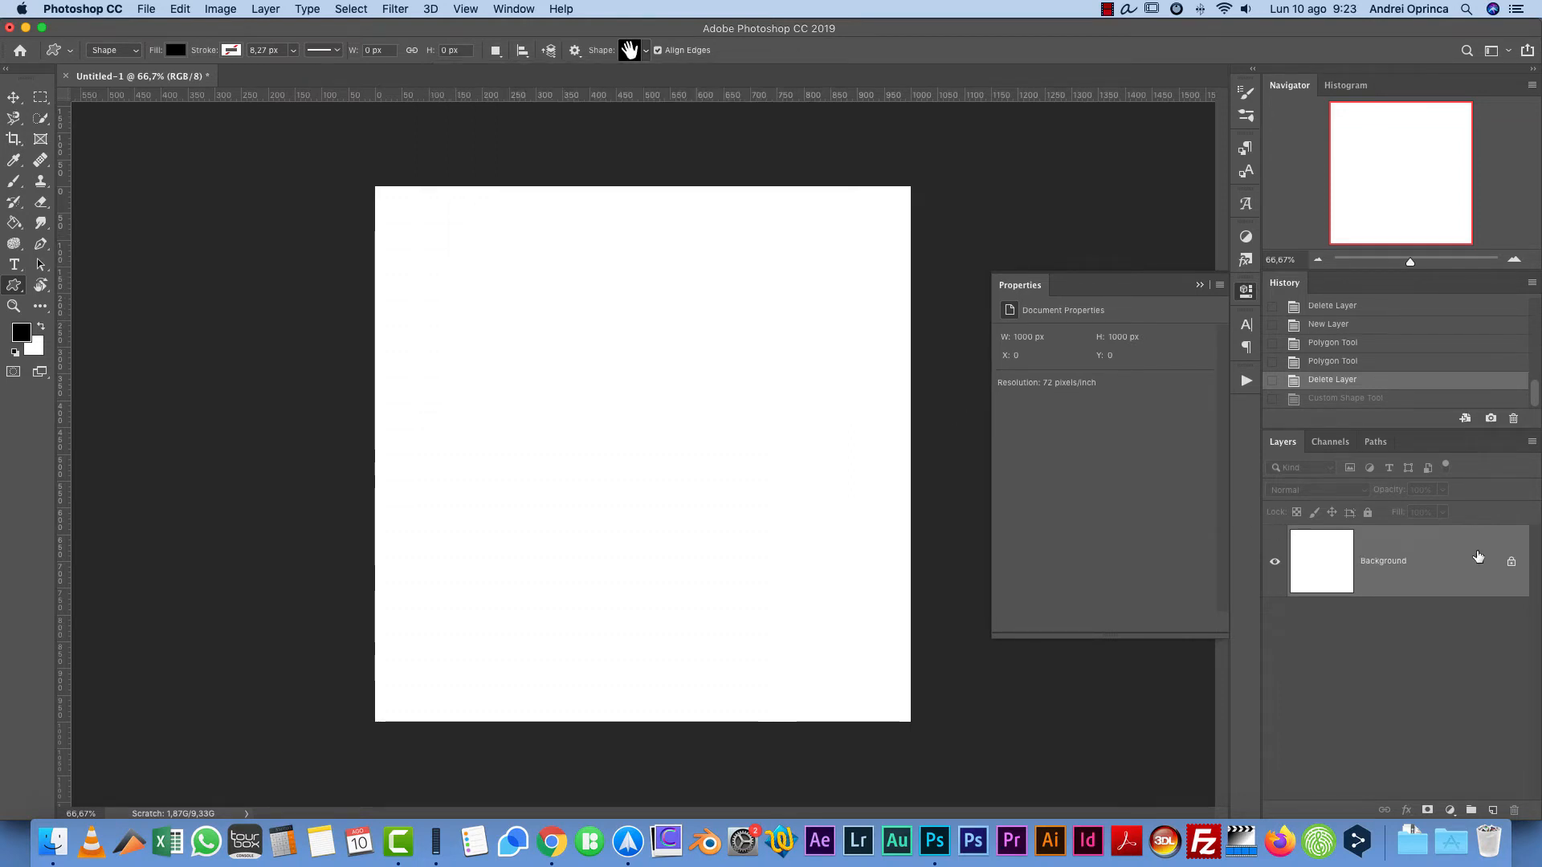
Step: Draw the hand shape, undo it, redraw it at about 519 by 583 px, and move it to the middle of the canvas
left_click_drag(500, 296, 698, 511)
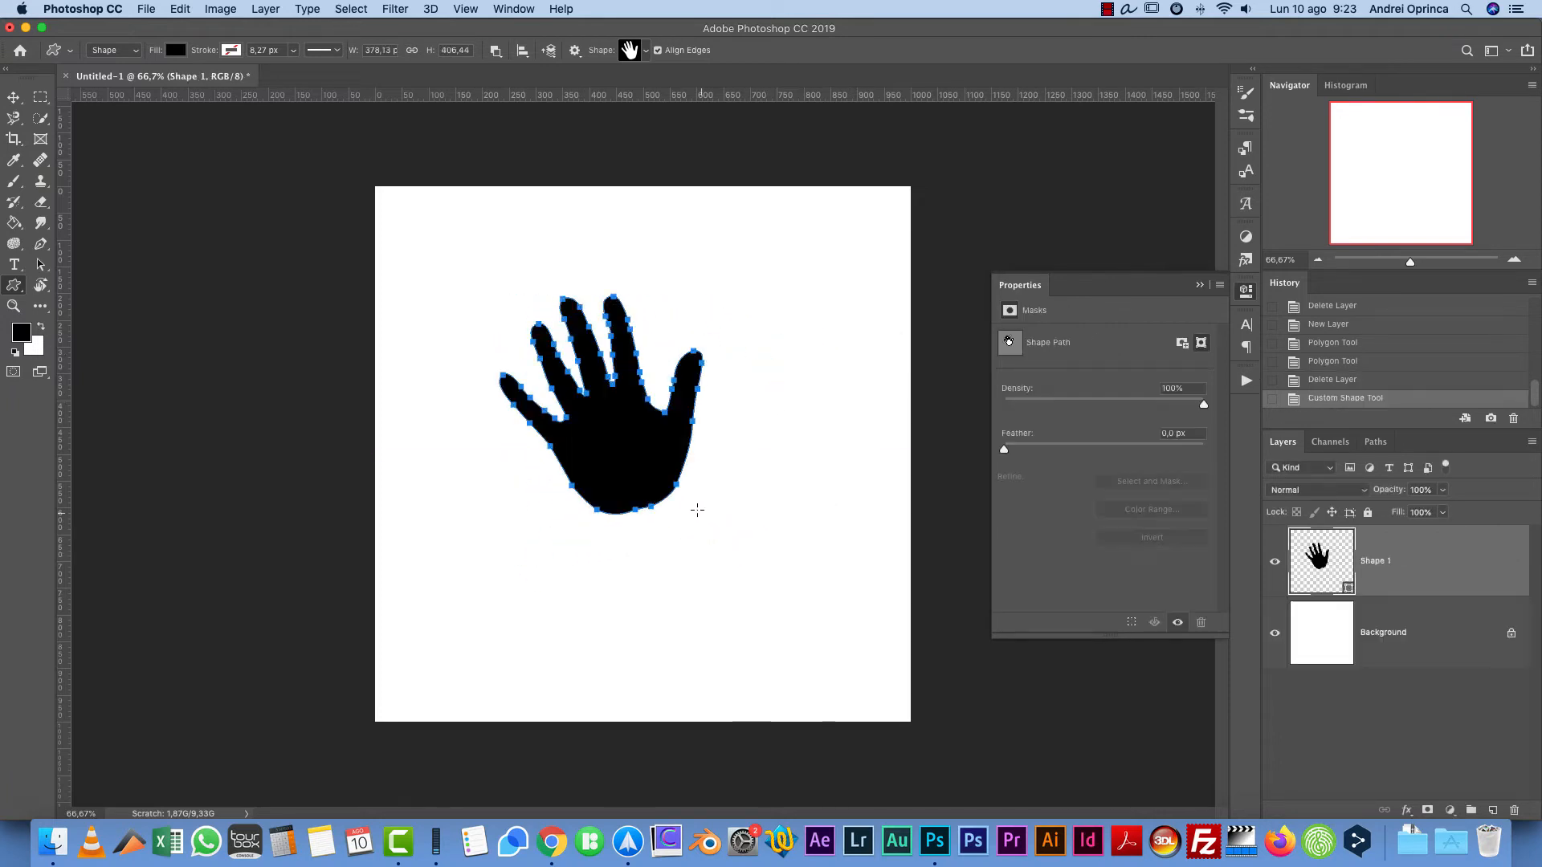
key("super+z")
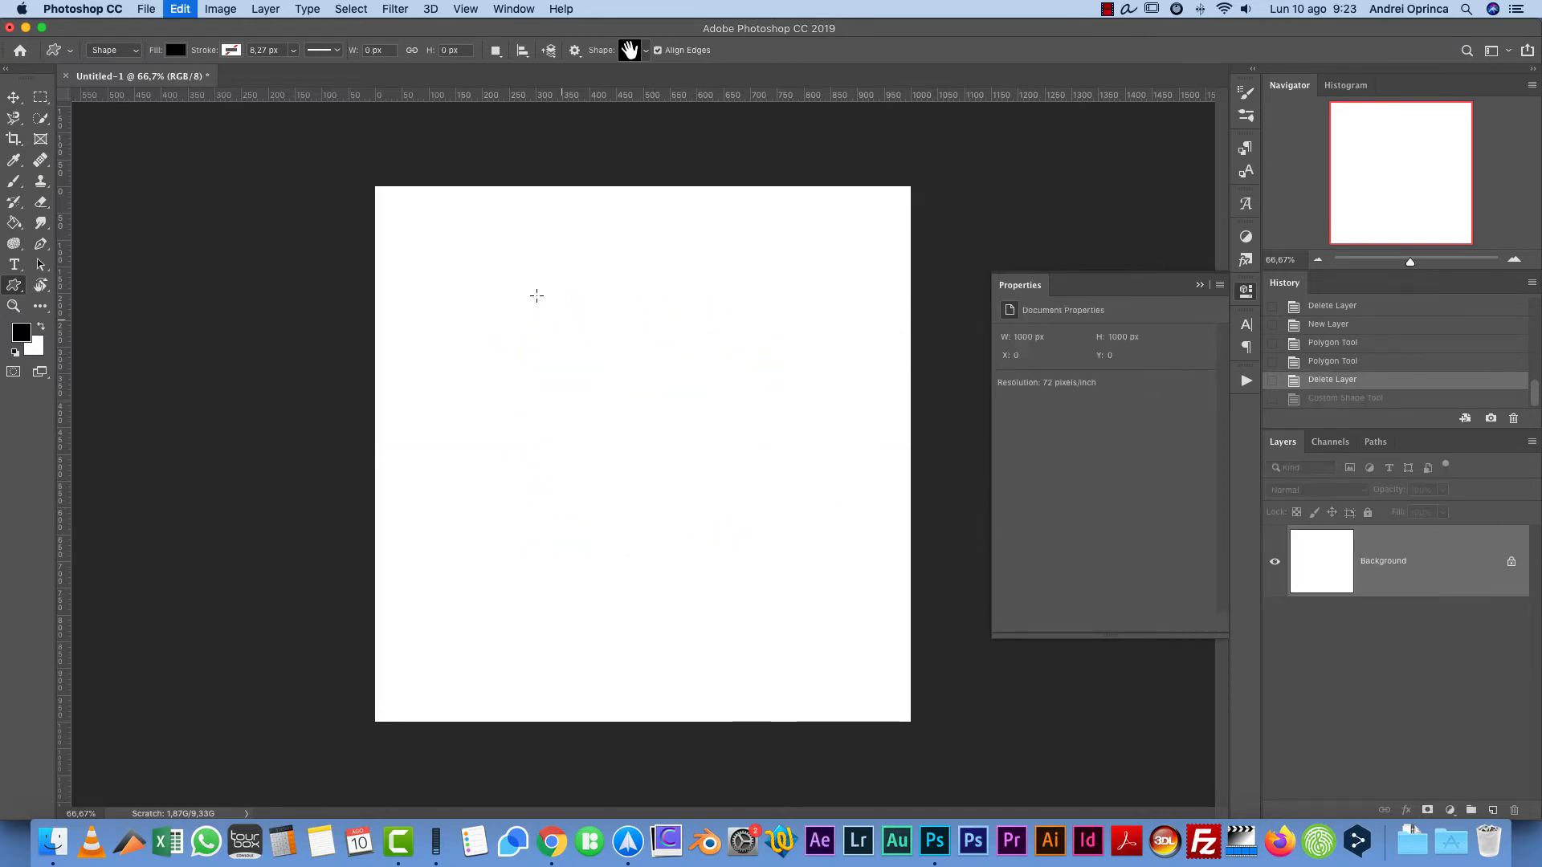
left_click_drag(503, 431, 640, 588)
key("shift")
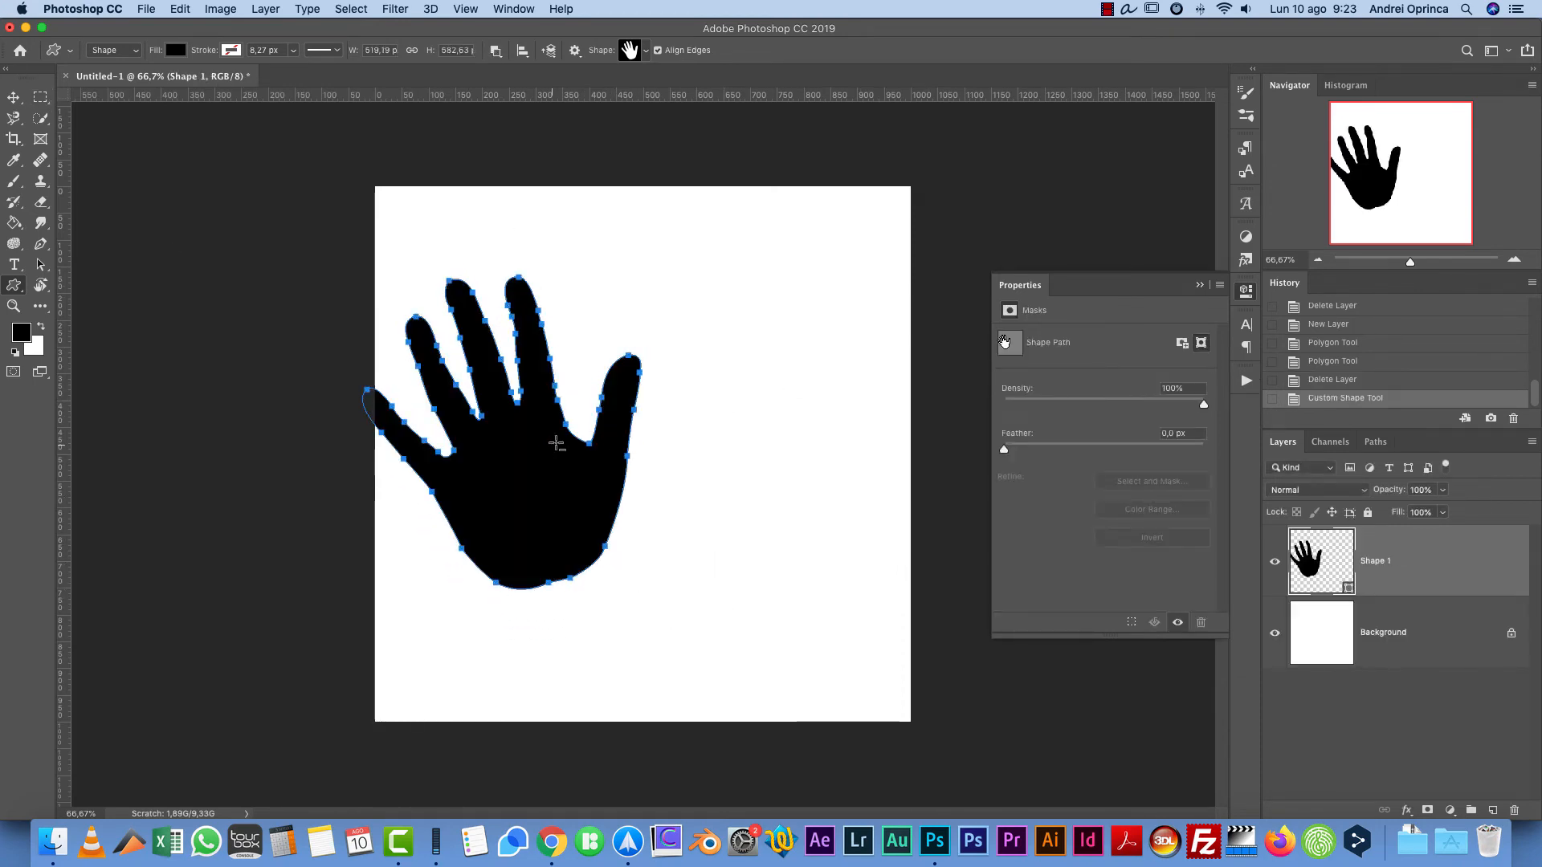
key("v")
left_click_drag(579, 468, 706, 468)
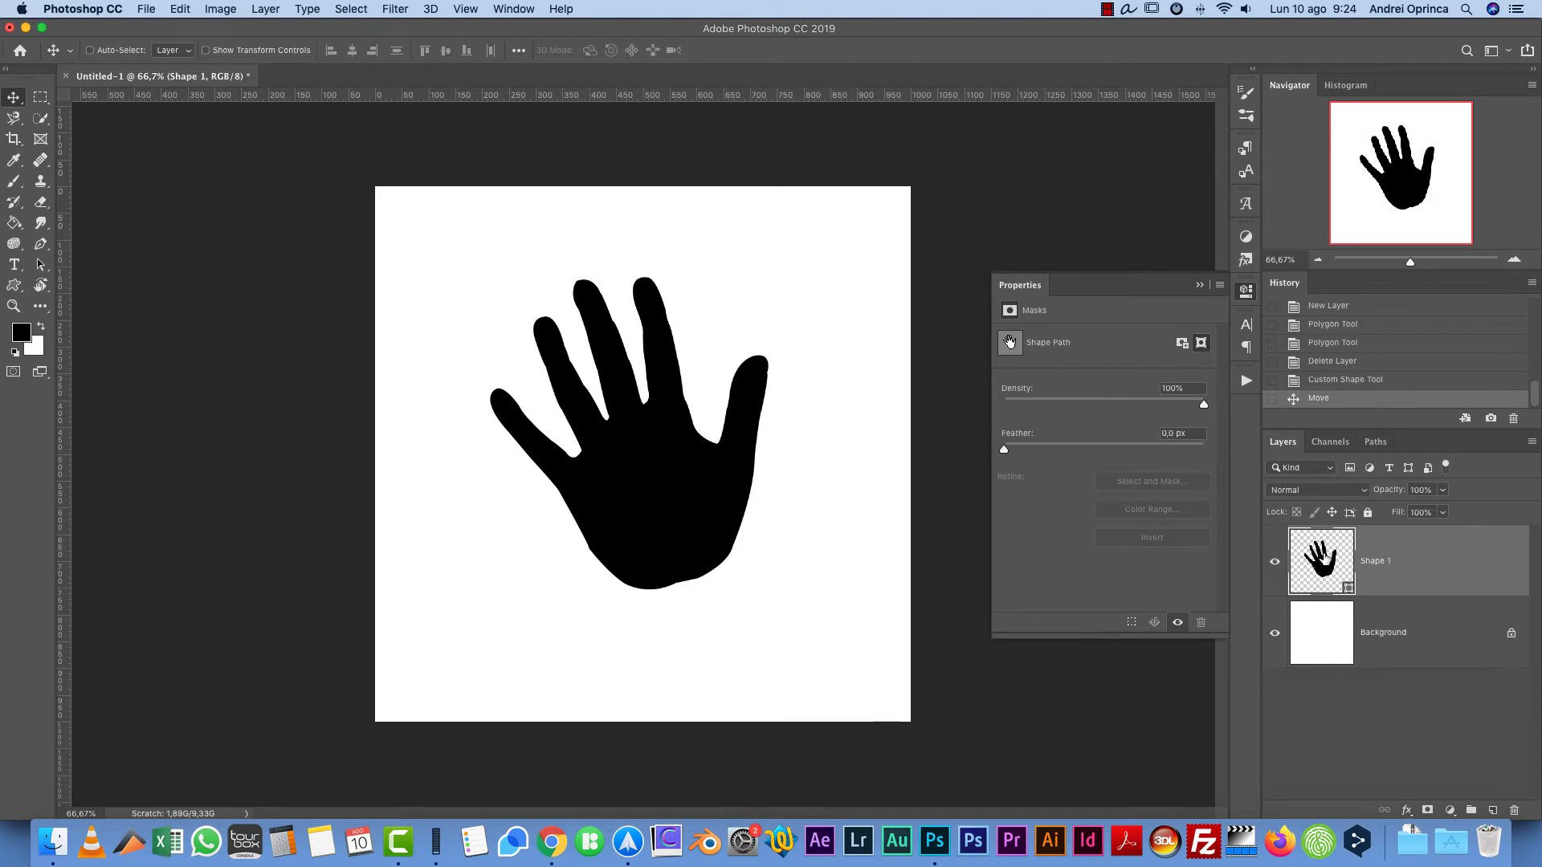
Step: Recolor the hand shape's fill to red #e43a3a
double_click(1317, 560)
type("e63946")
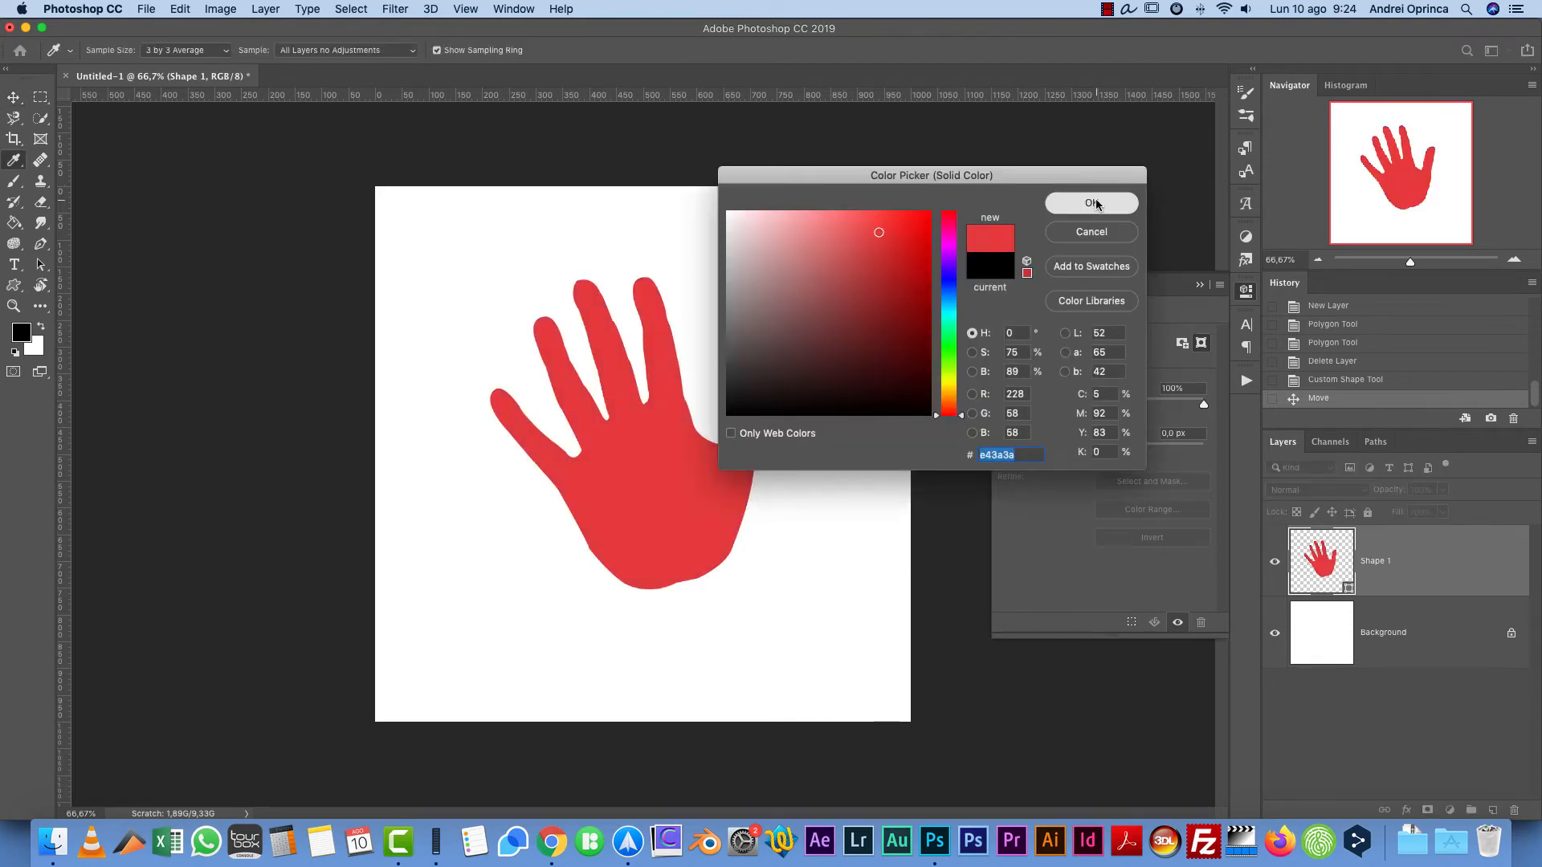
left_click(1091, 202)
Step: Try a 3.1 px feather on the hand's vector mask, reset it to 0 px, and hide the mask properties
left_click_drag(1202, 406, 1259, 408)
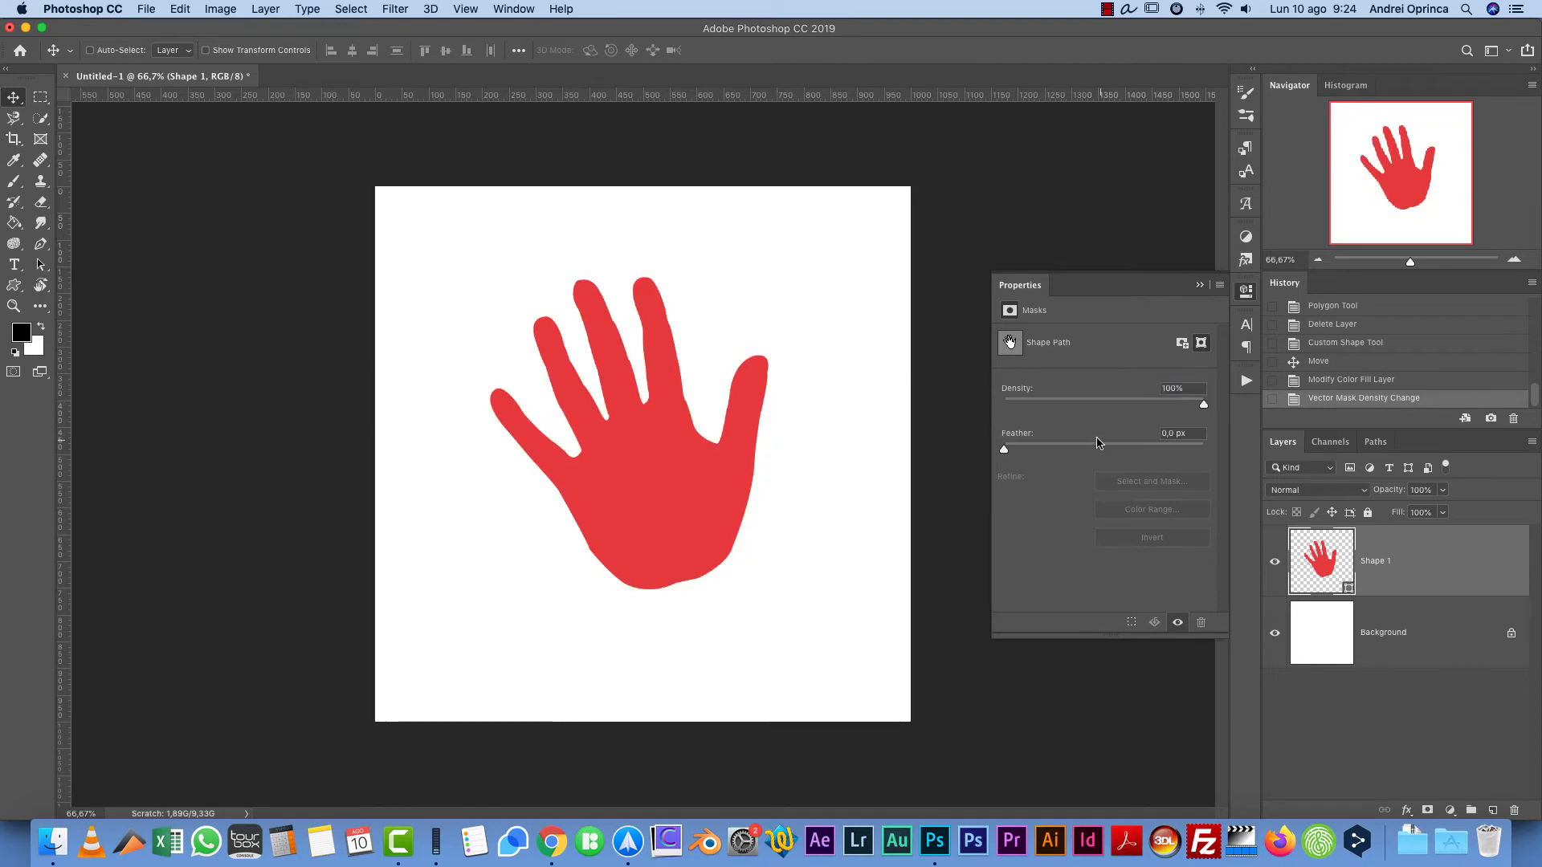
mouse_move(1050, 448)
left_mouse_down()
mouse_move(1137, 447)
mouse_move(1037, 453)
left_mouse_up()
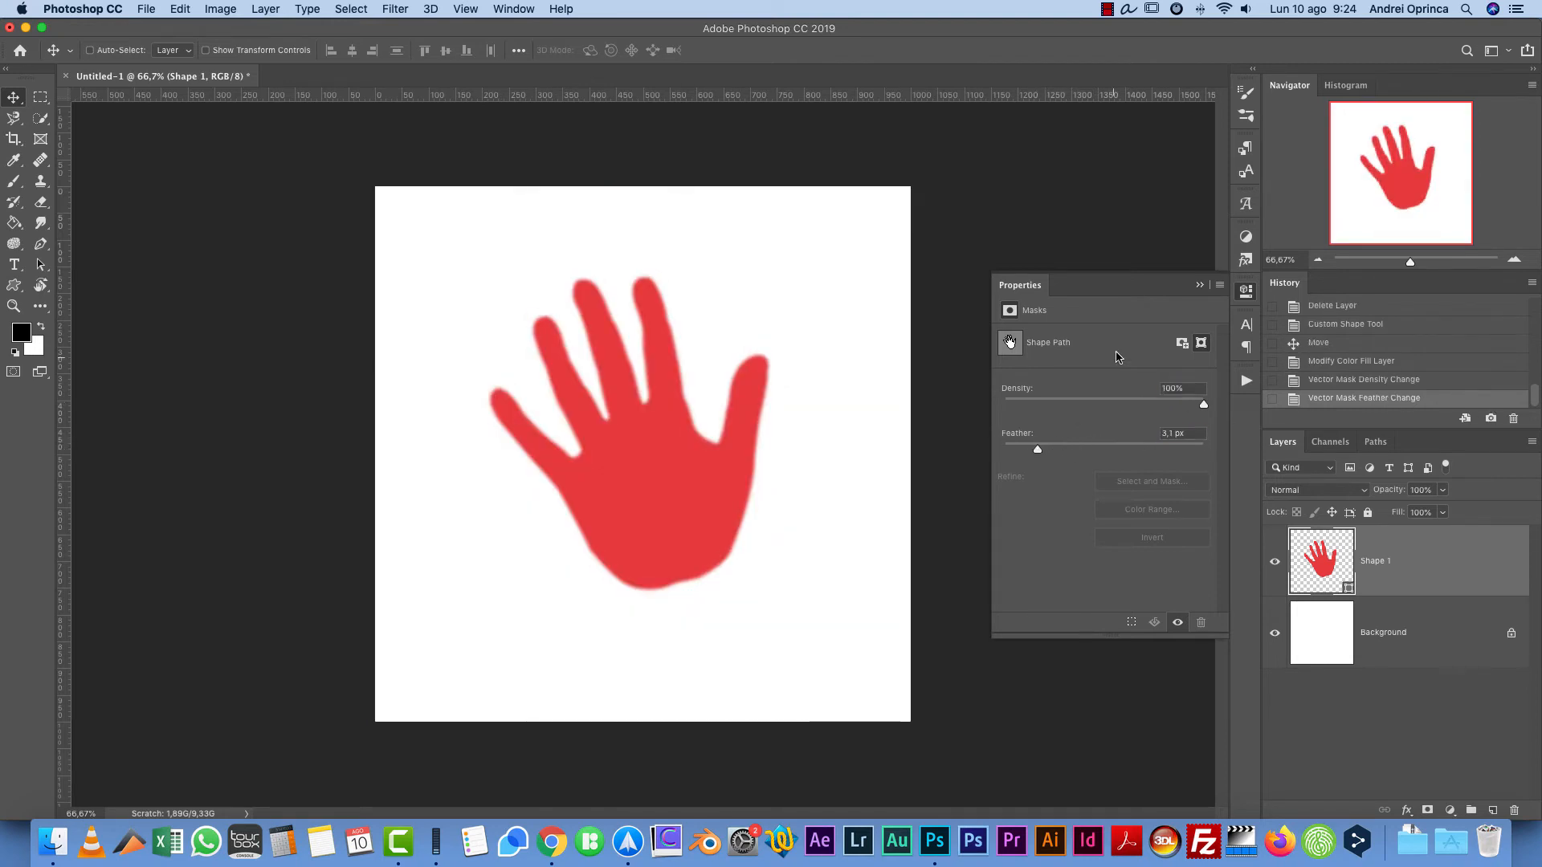
left_click_drag(1044, 448, 848, 453)
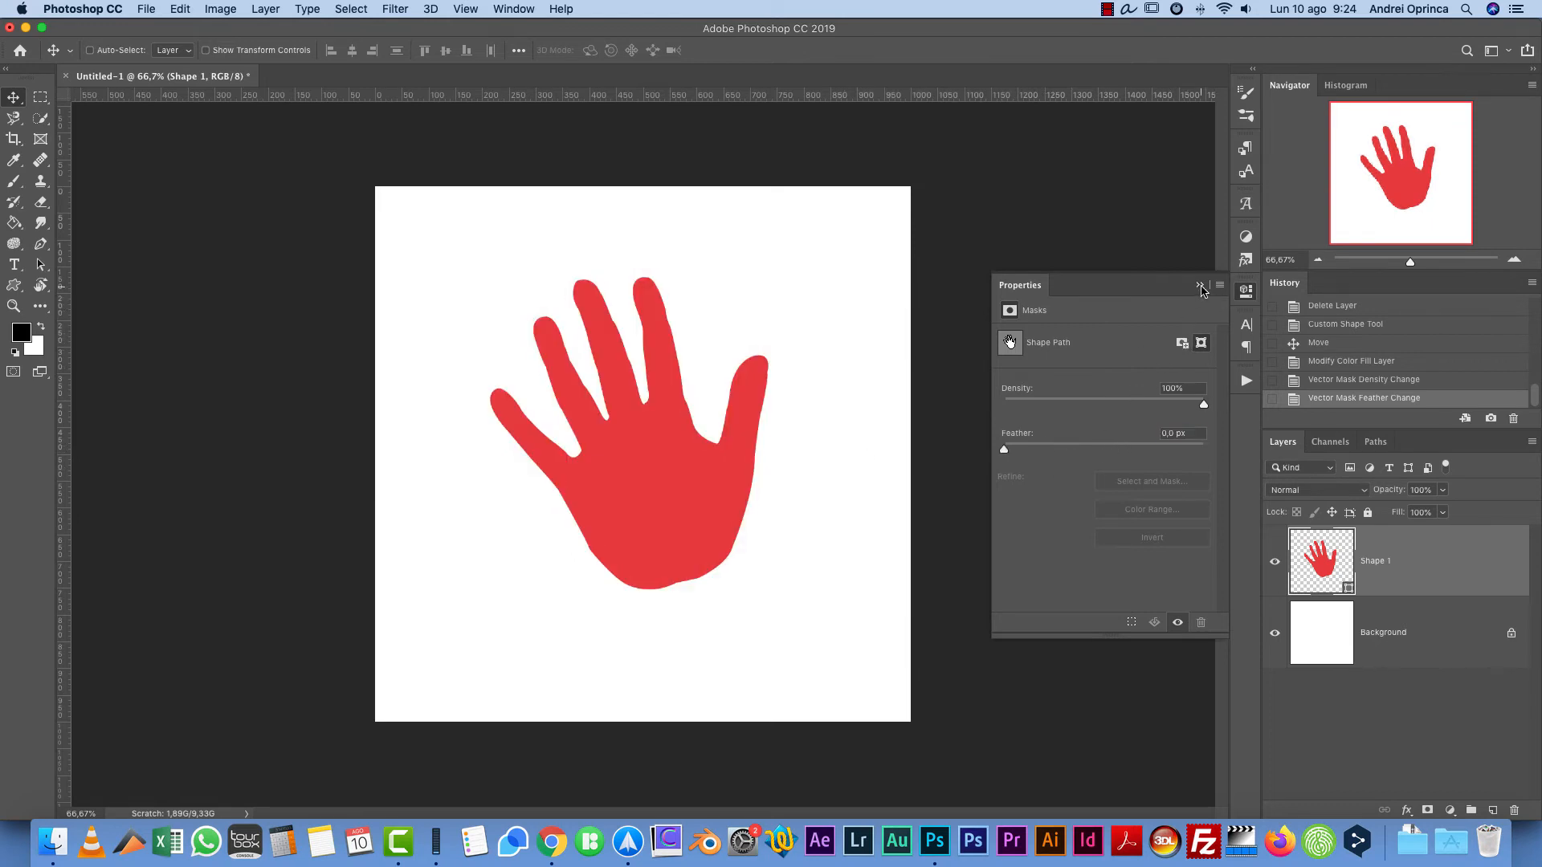
left_click(1199, 286)
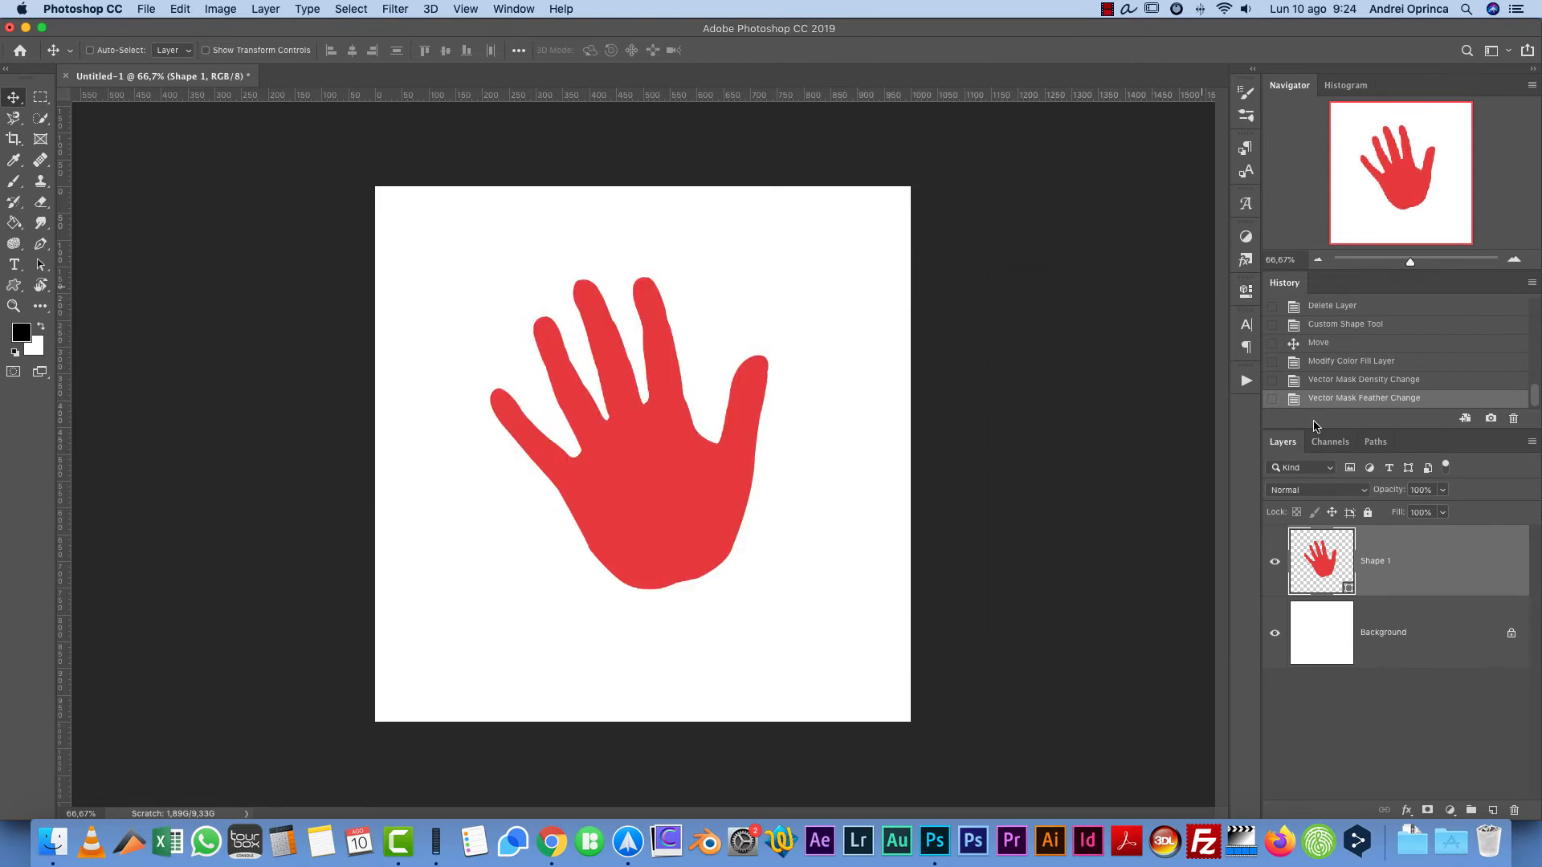
Step: Duplicate the red hand layer and recolor the copy's fill to green #3ee43a
left_click(15, 285)
left_click(548, 51)
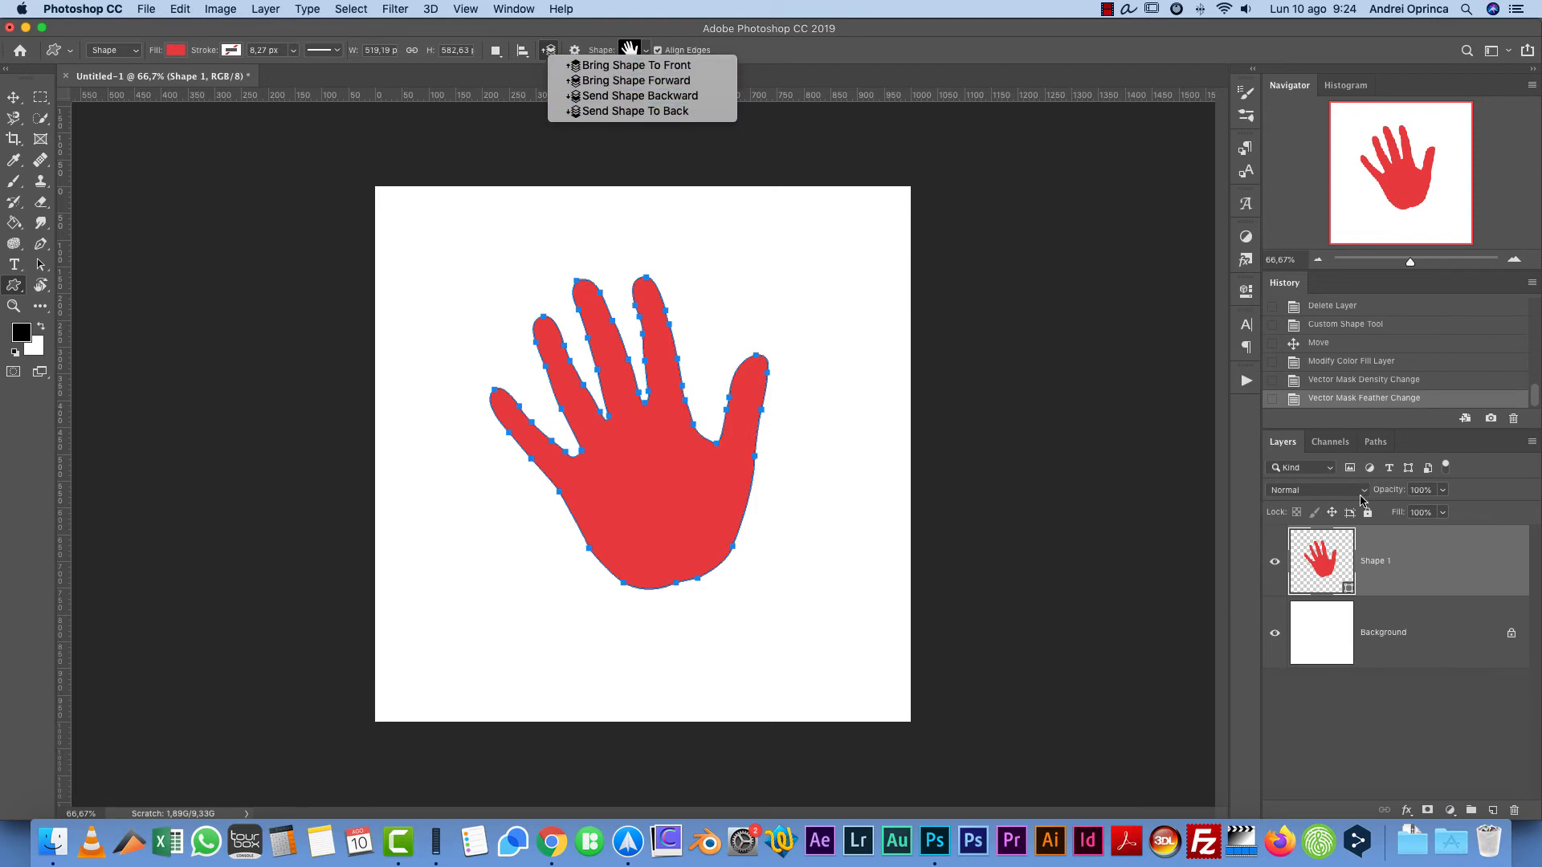
left_click(1429, 572)
key("super+j")
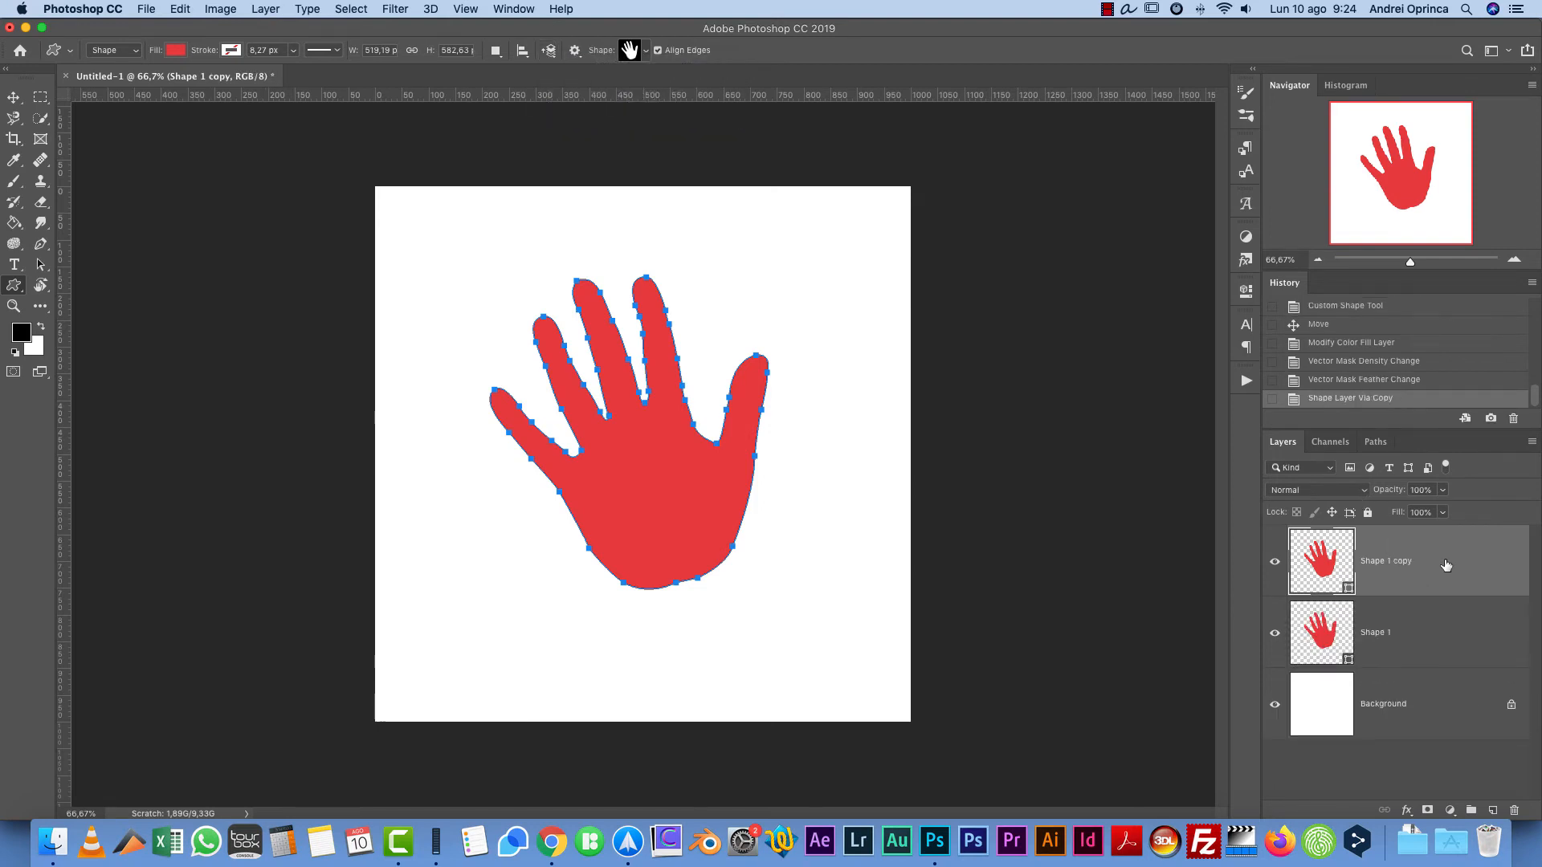
double_click(1332, 561)
left_click(946, 349)
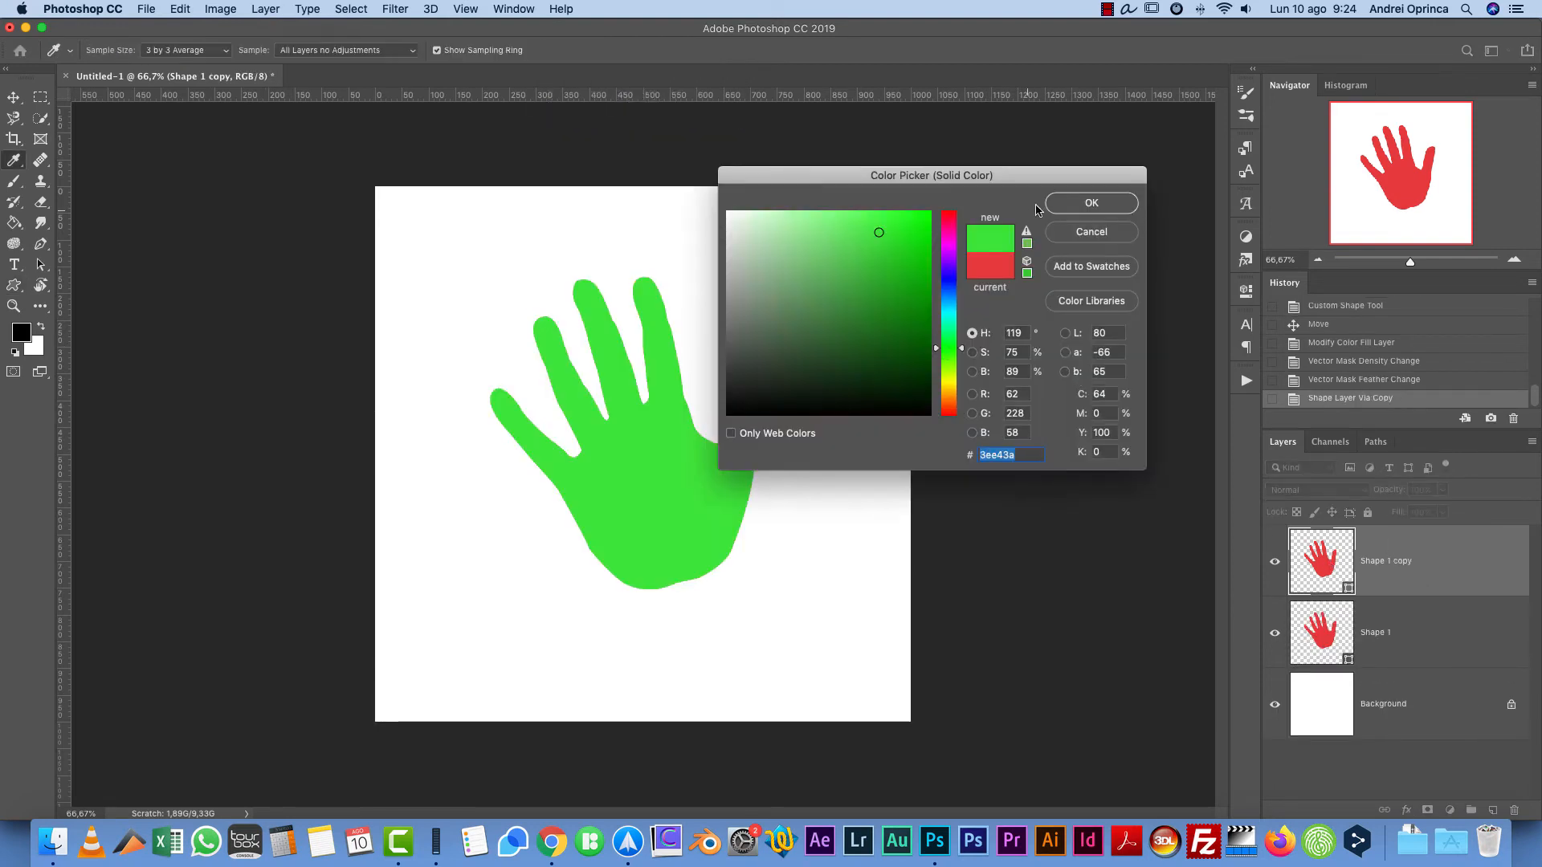
key("Return")
Step: Scale the green hand copy to about 111% and shift it sideways so the red hand shows behind it
key("super+t")
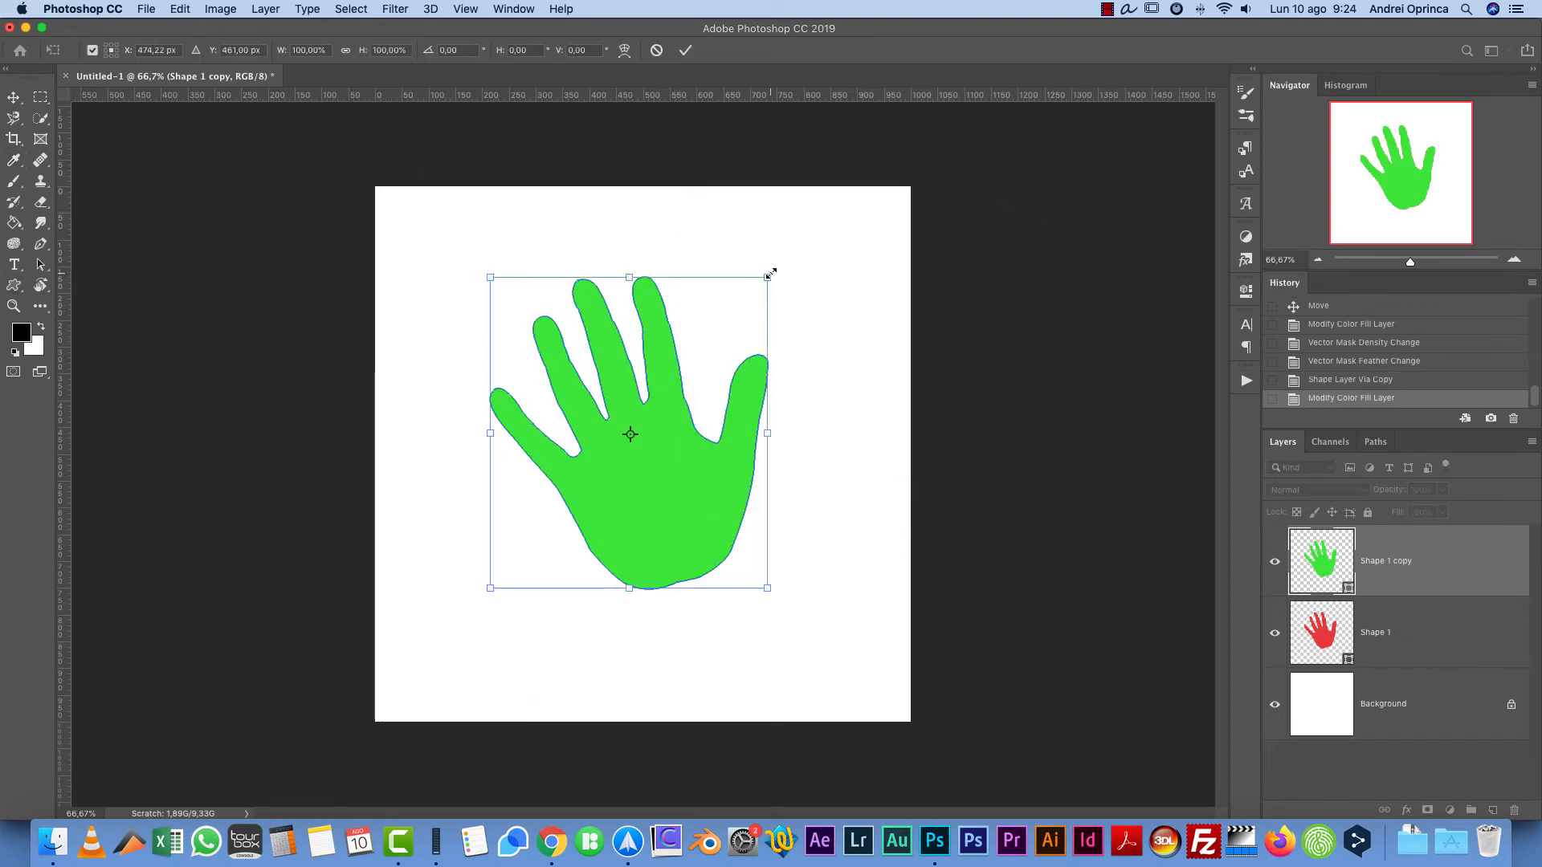
left_click_drag(765, 275, 813, 247)
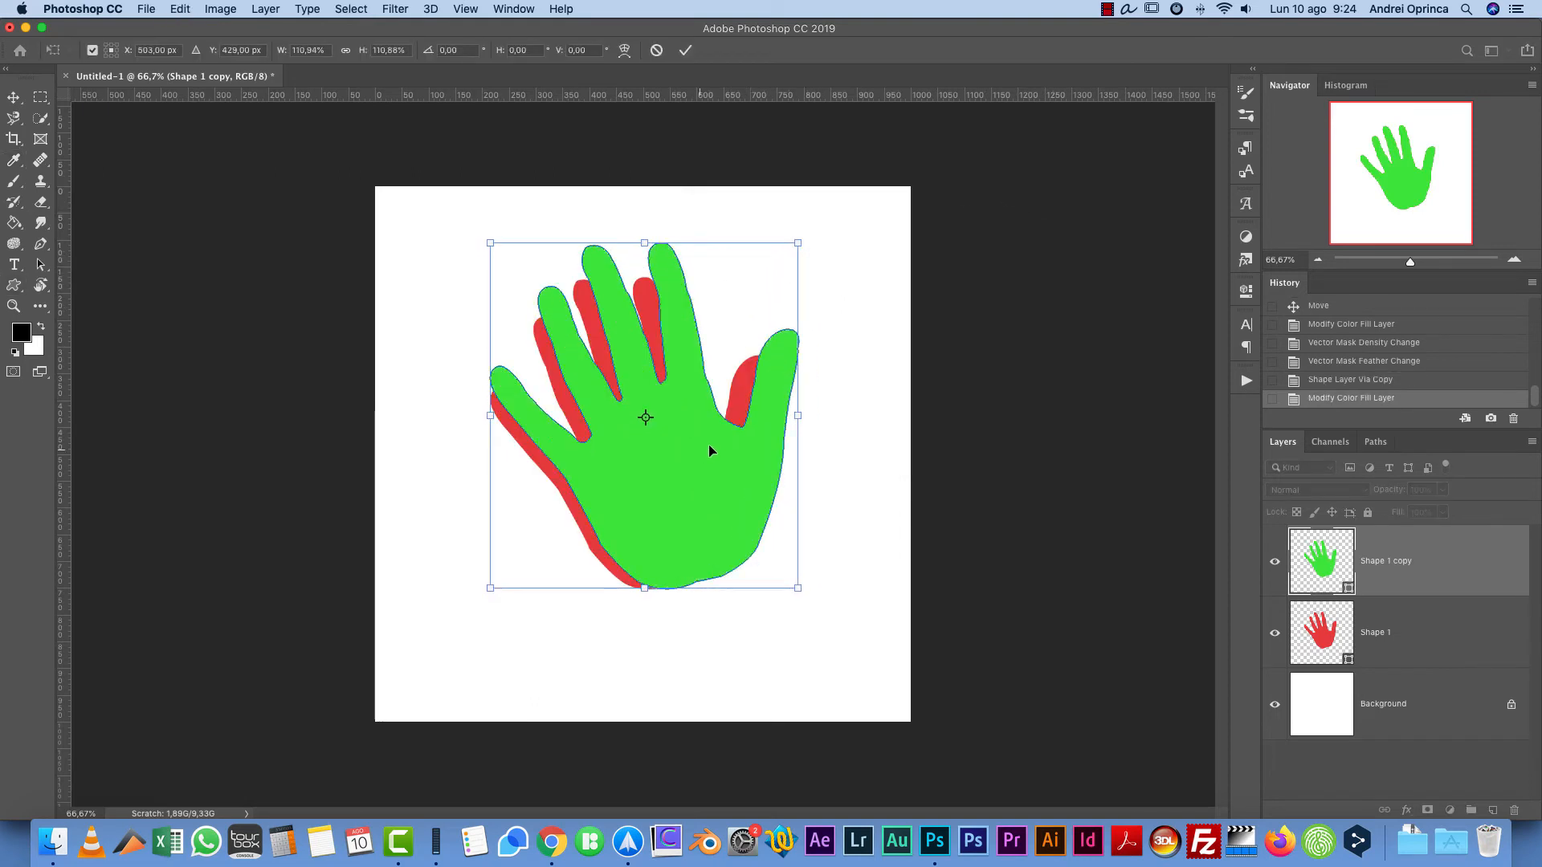
left_click_drag(703, 456, 737, 488)
left_click(685, 50)
Step: Apply Bring Shape Forward twice to the green hand copy
left_click(550, 51)
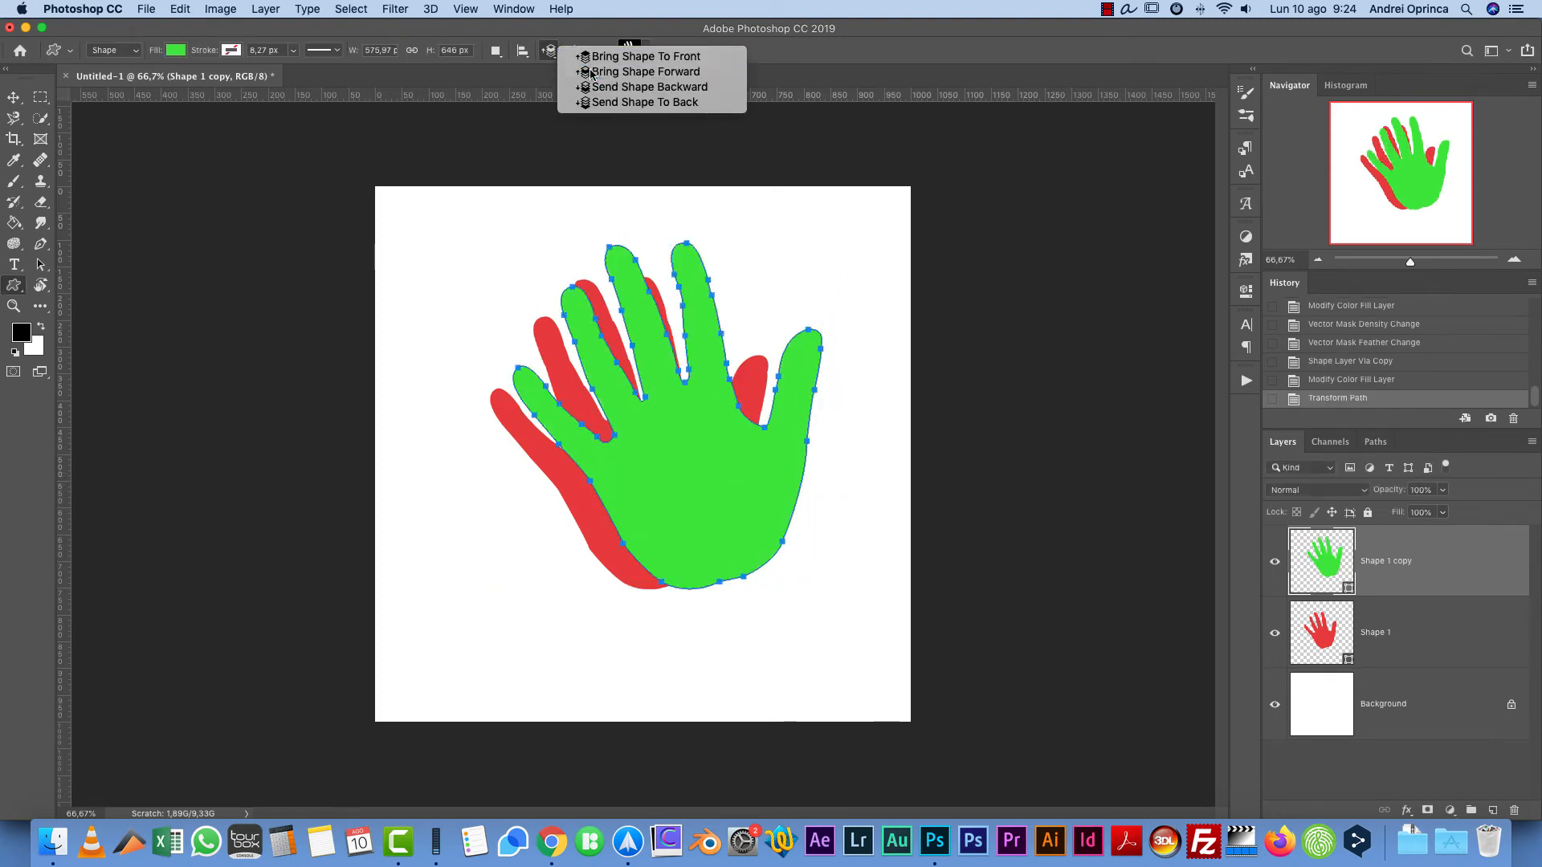
left_click(590, 73)
left_click(548, 50)
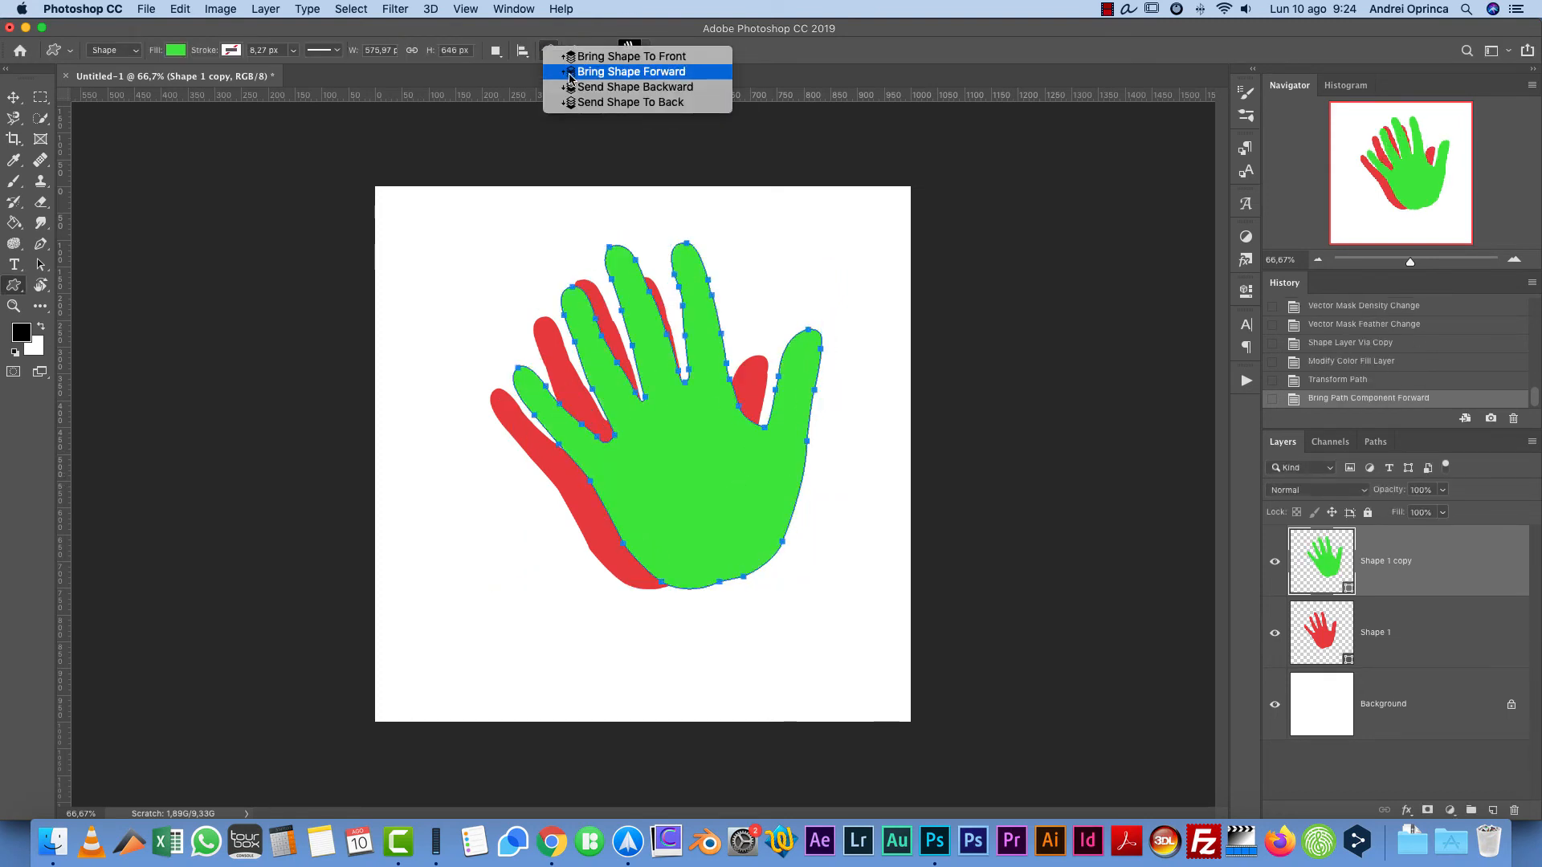
left_click(590, 74)
Step: Select both hand layers and apply Subtract Front Shape to them
left_click(1395, 634, "shift")
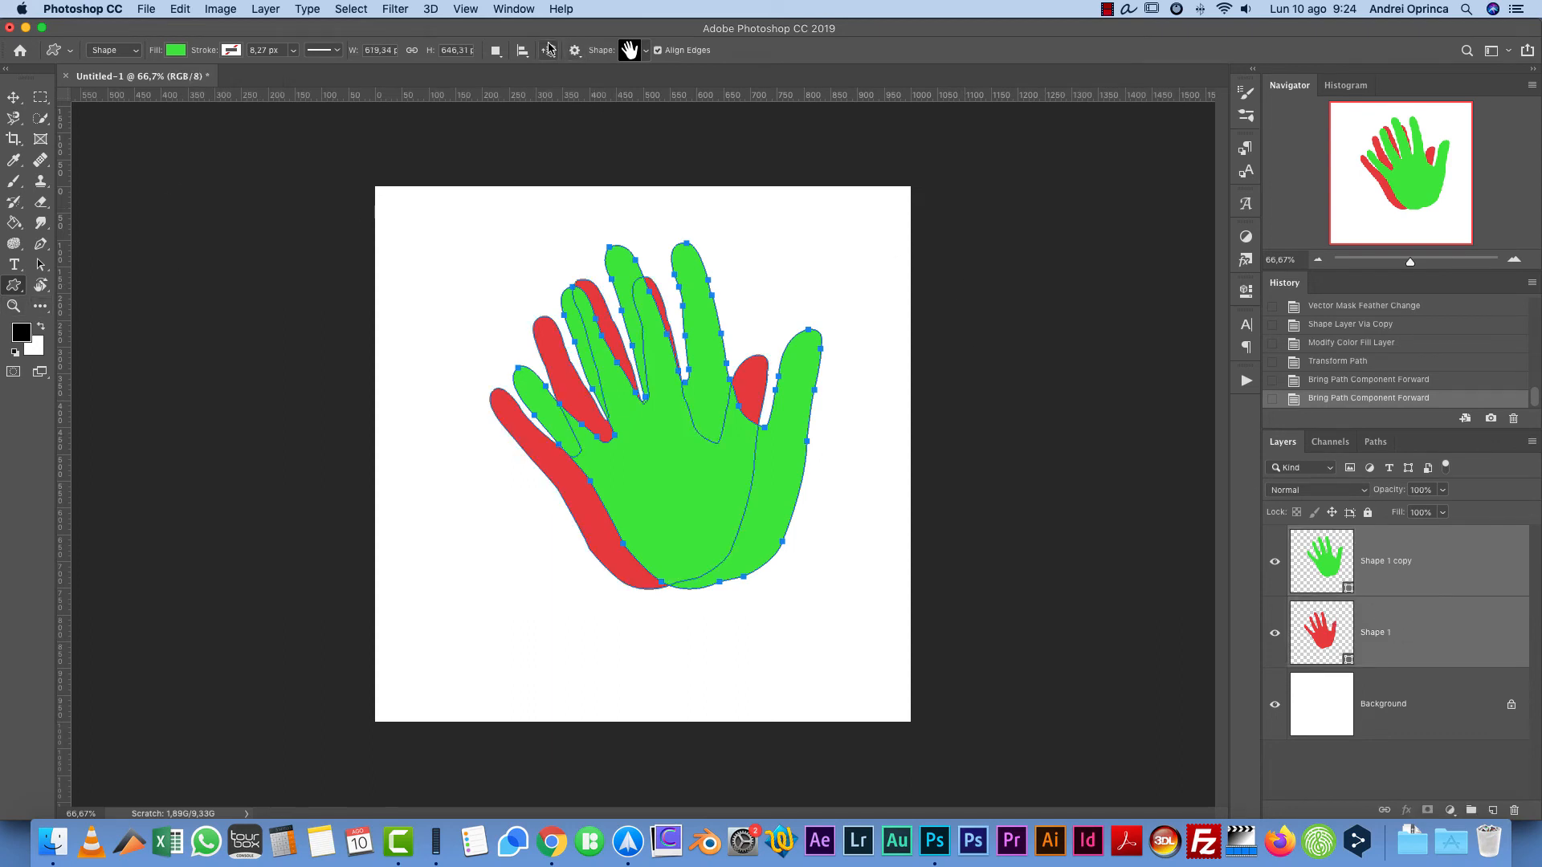
left_click(495, 50)
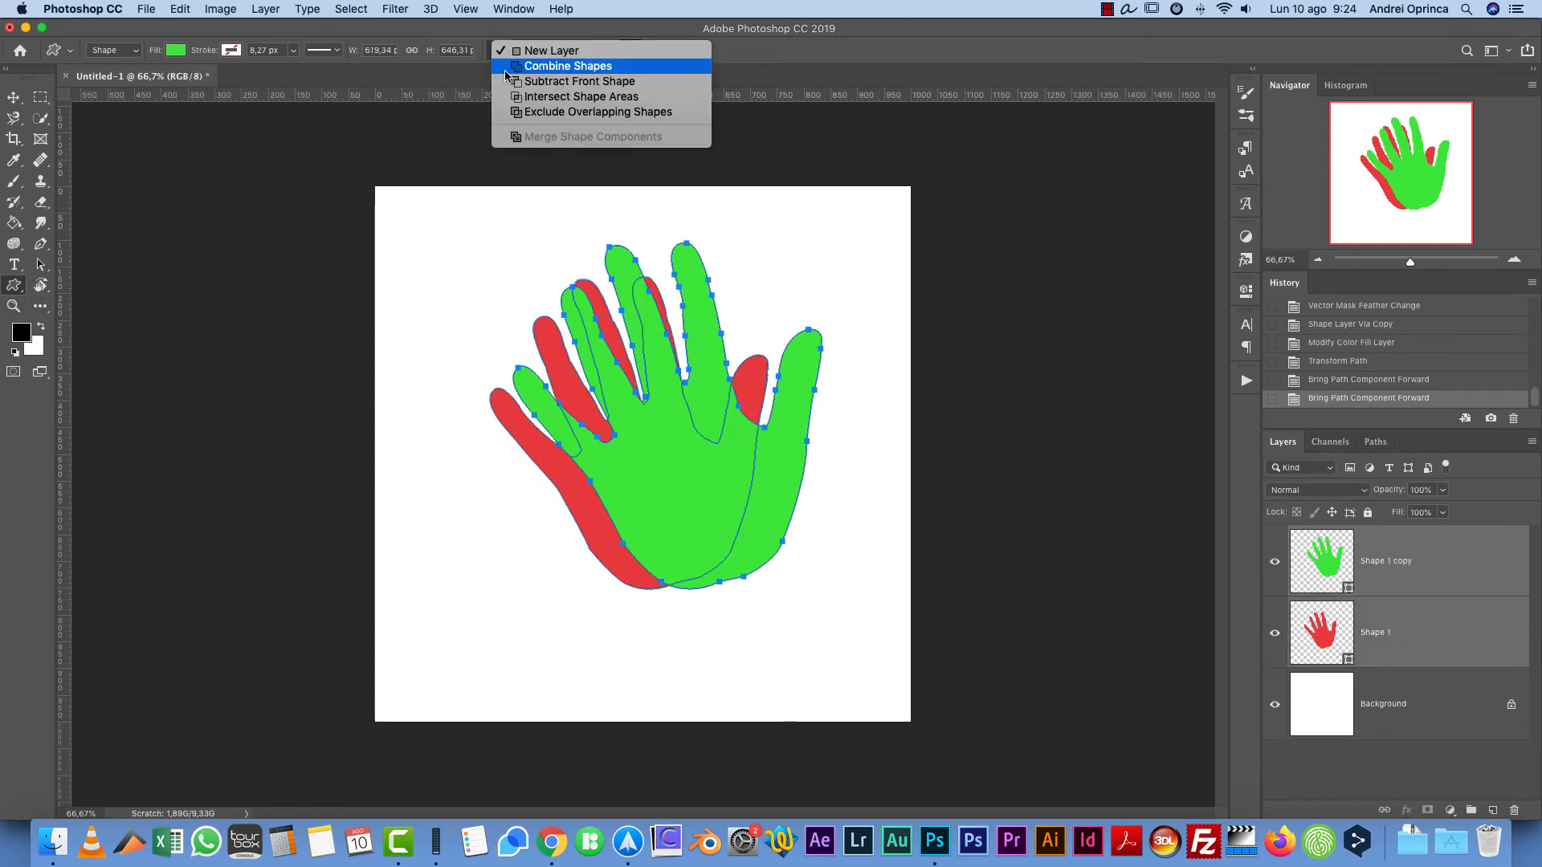
left_click(522, 82)
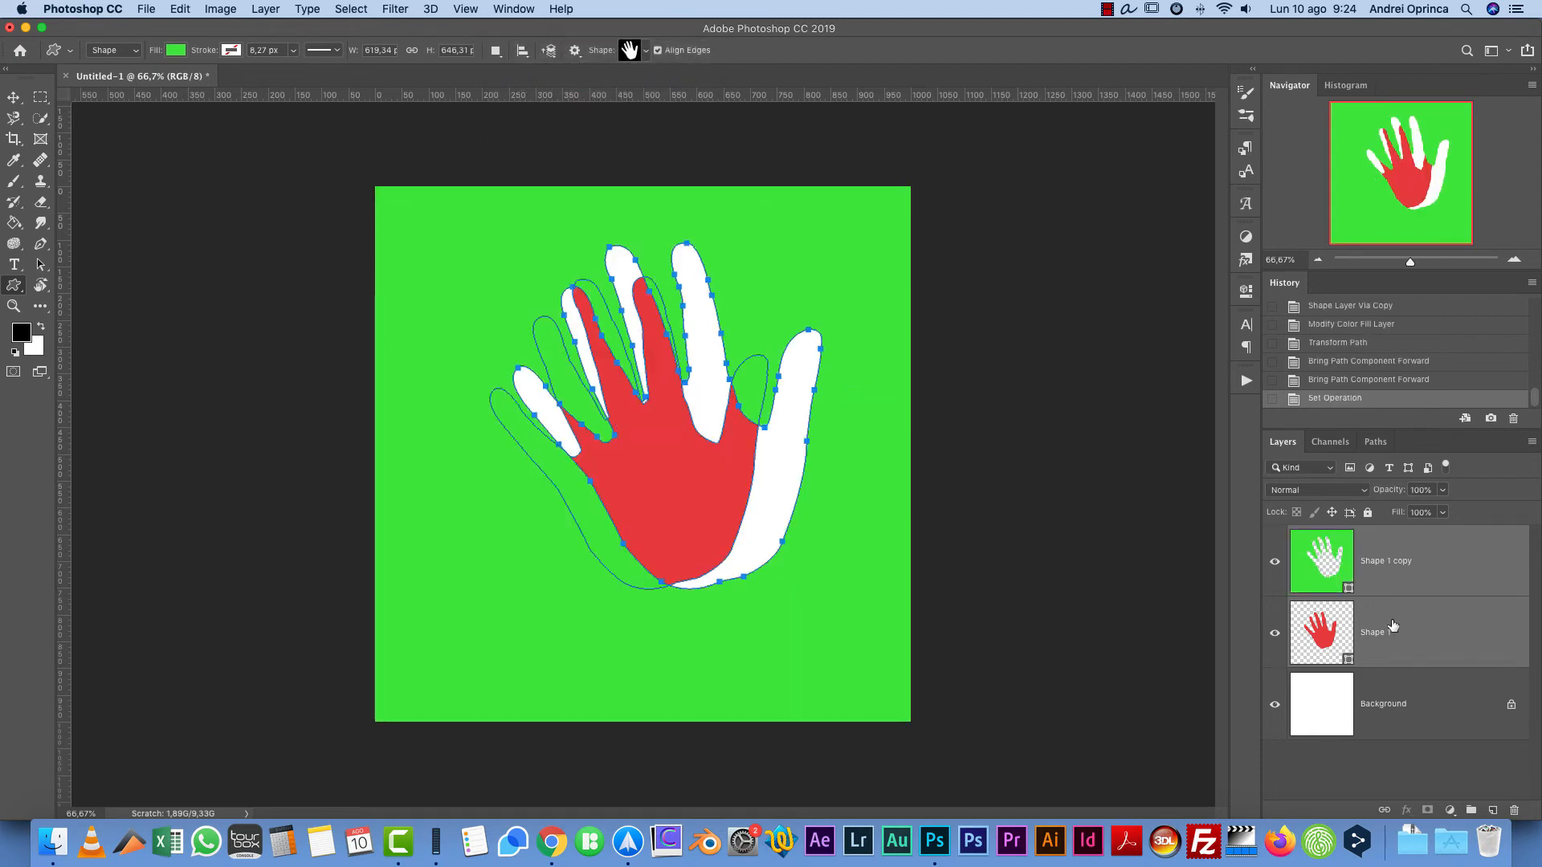
Step: Check the stacking options for the green copy, then select both hand layers and delete them
left_click(1400, 557)
left_click(553, 53)
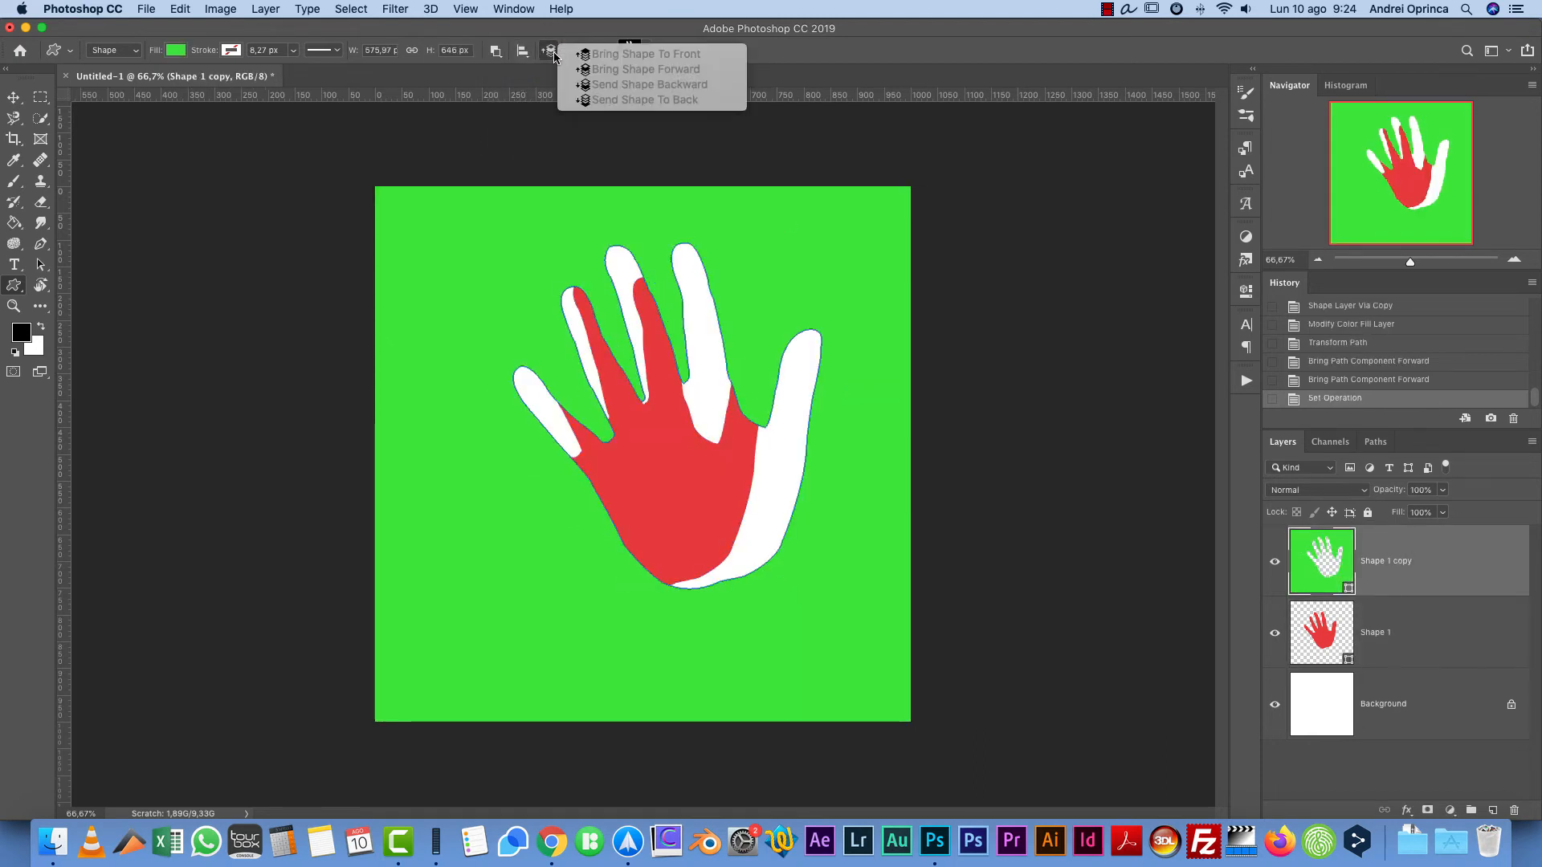
left_click(1402, 627)
left_click(1403, 631, "shift")
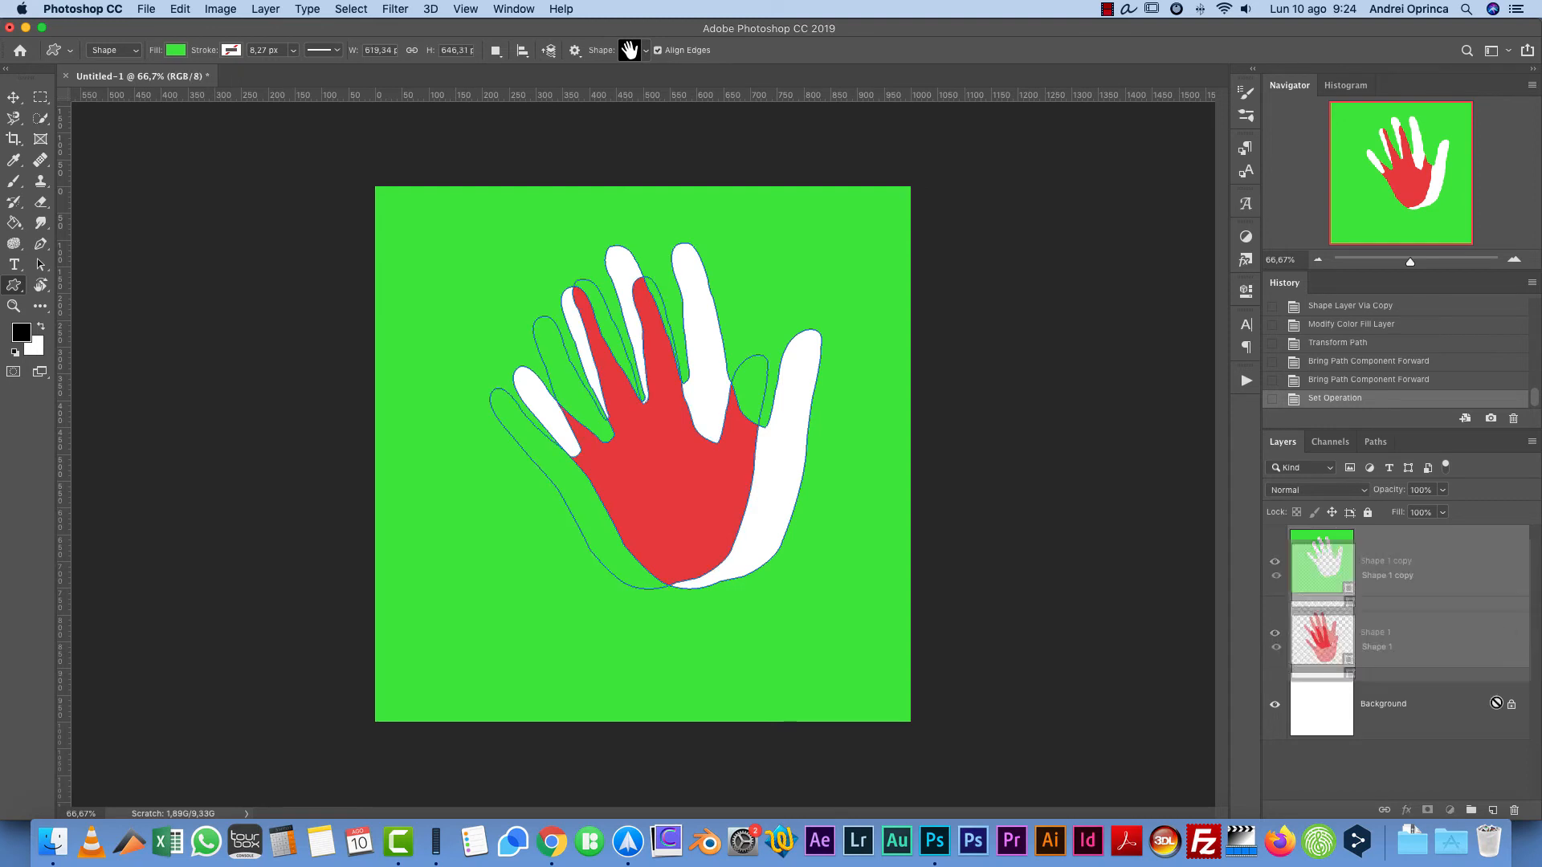
left_click_drag(1402, 630, 1514, 809)
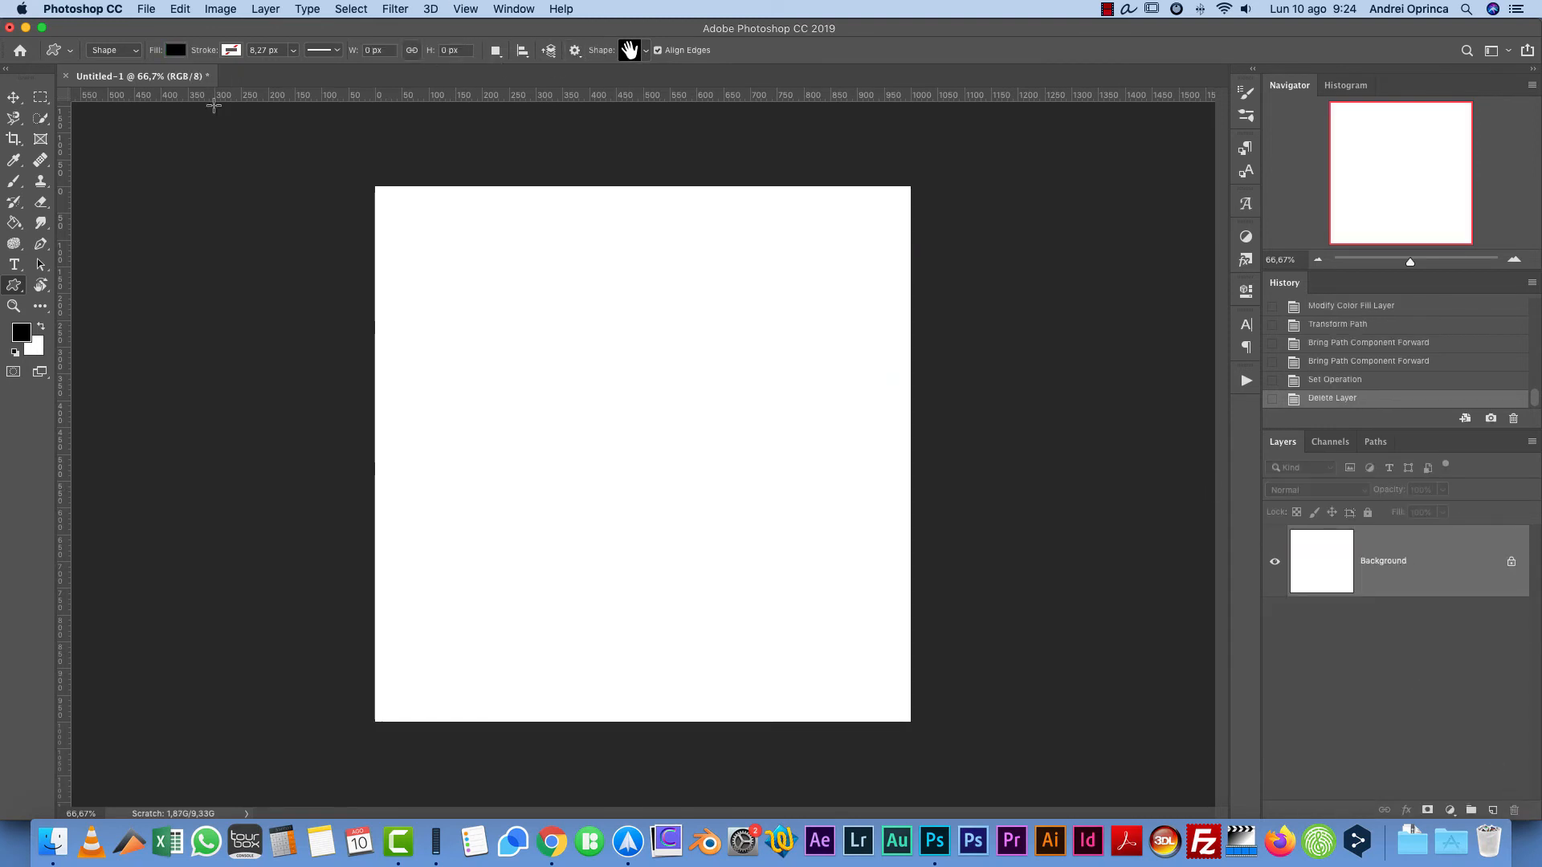
Step: Draw a closed curved shape about 546 by 459 px with the Pen Tool in Shape mode and delete its layer
left_click(41, 241)
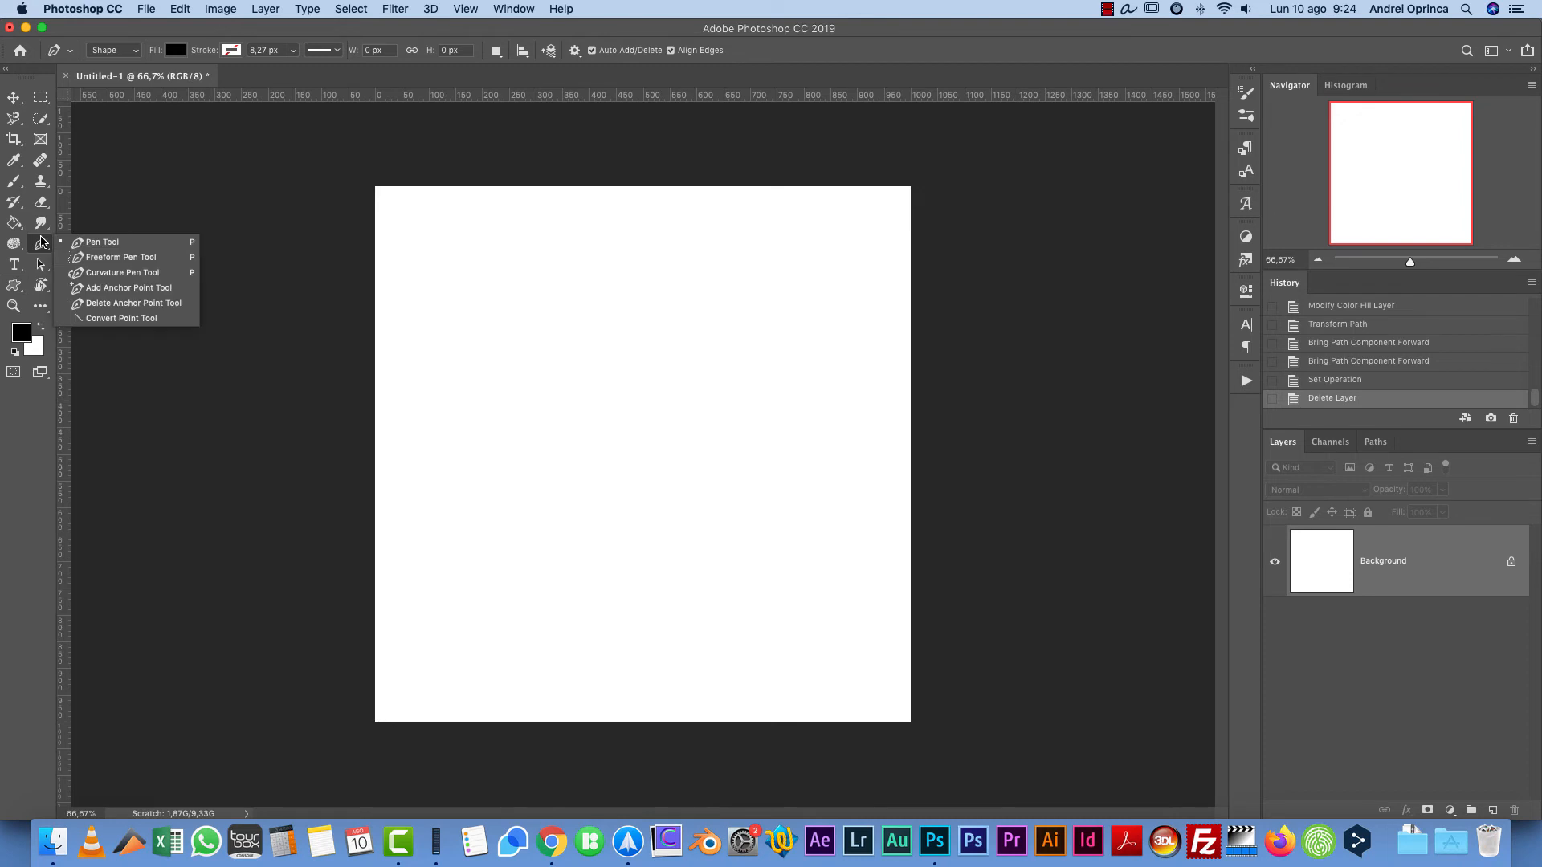
left_click(105, 241)
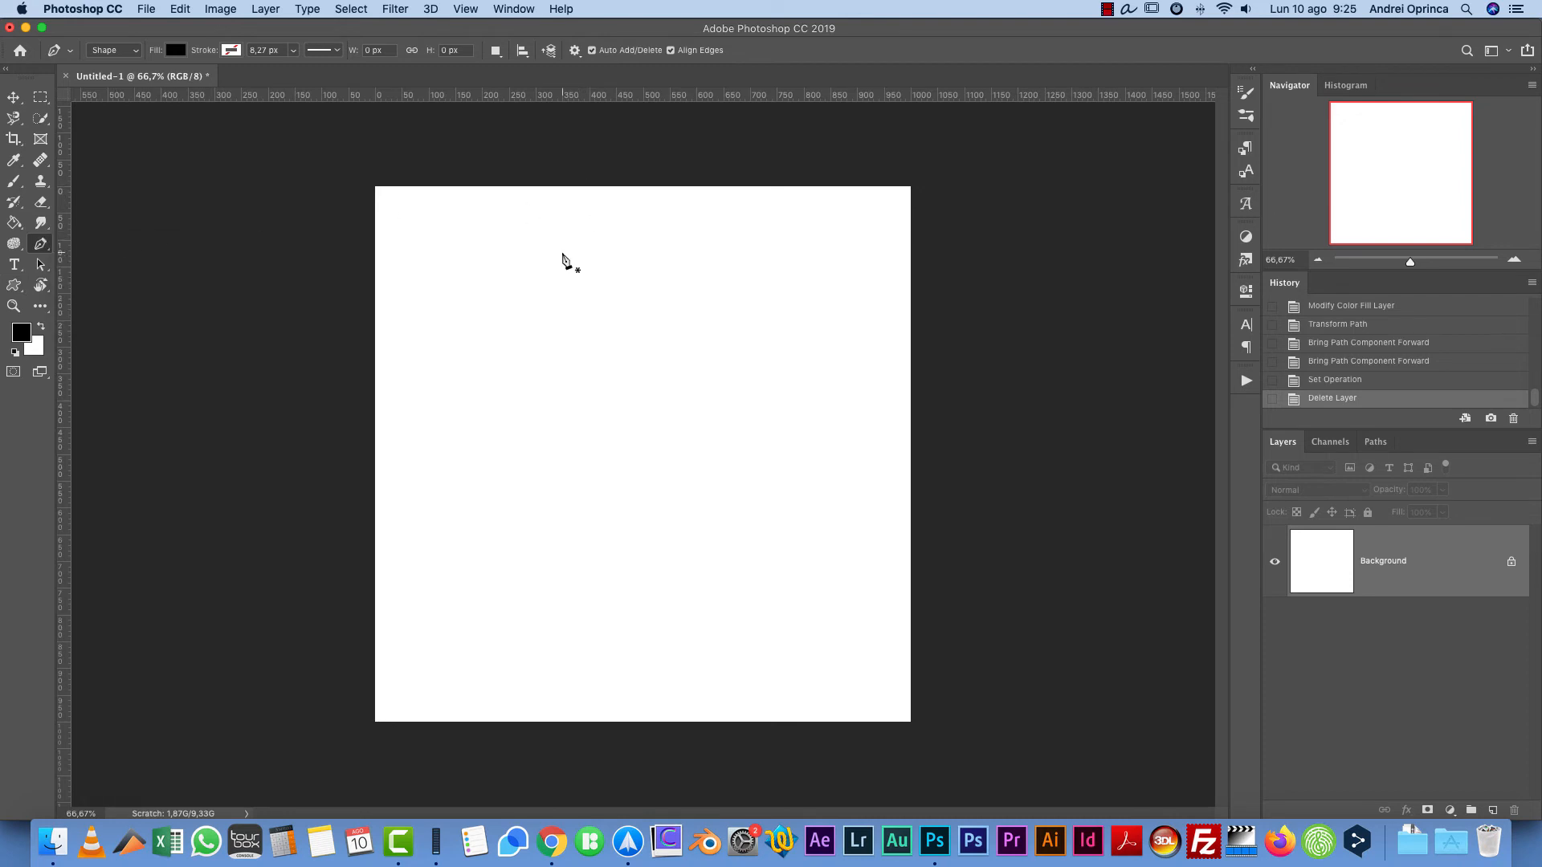
left_click_drag(511, 341, 551, 296)
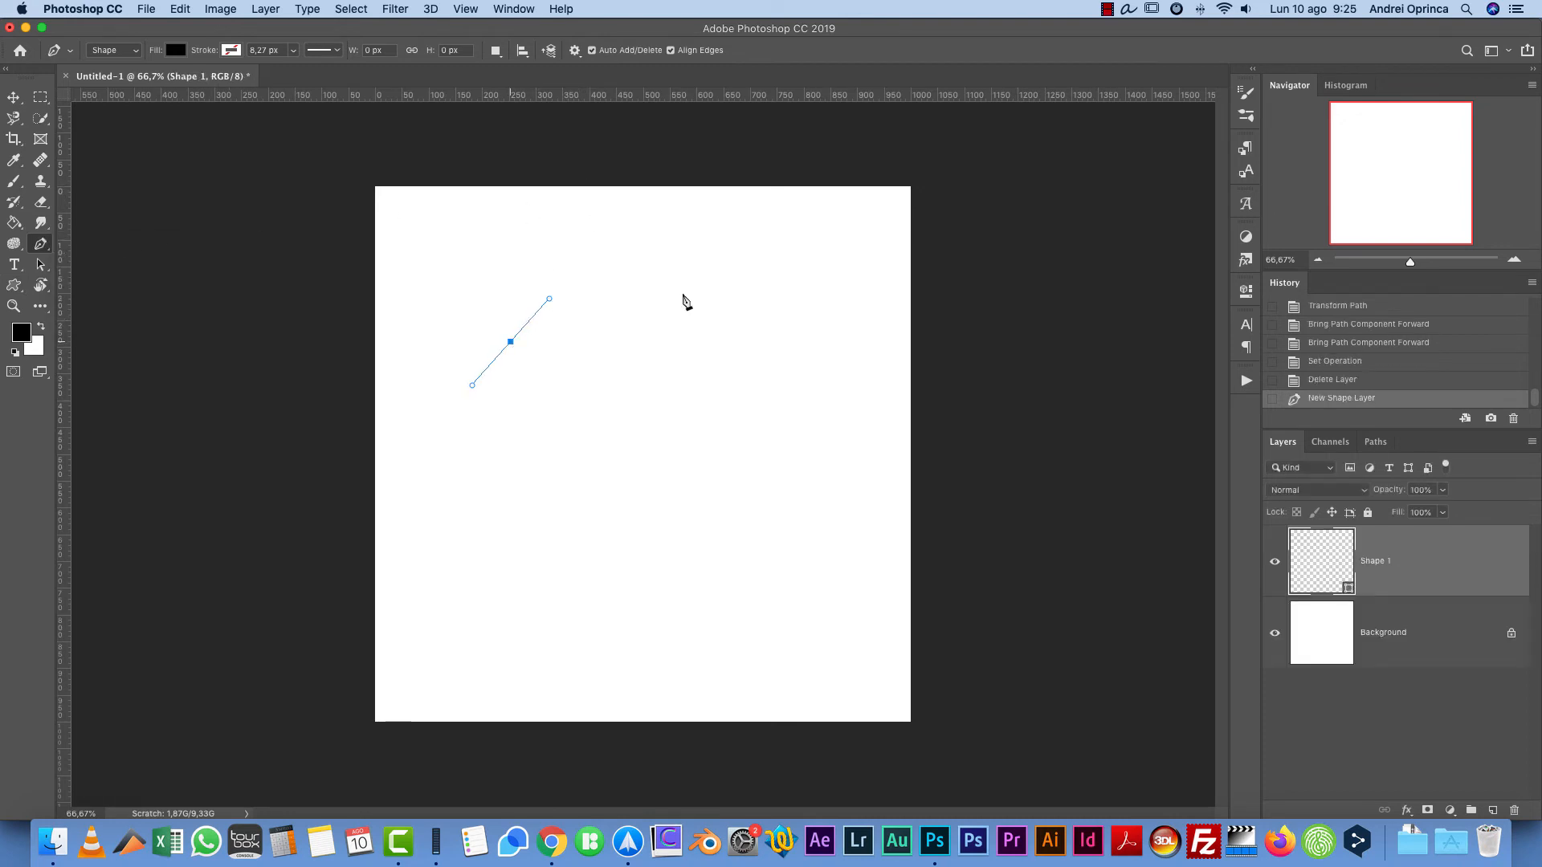
left_click_drag(686, 298, 732, 384)
left_click_drag(737, 460, 647, 508)
left_click_drag(547, 484, 534, 444)
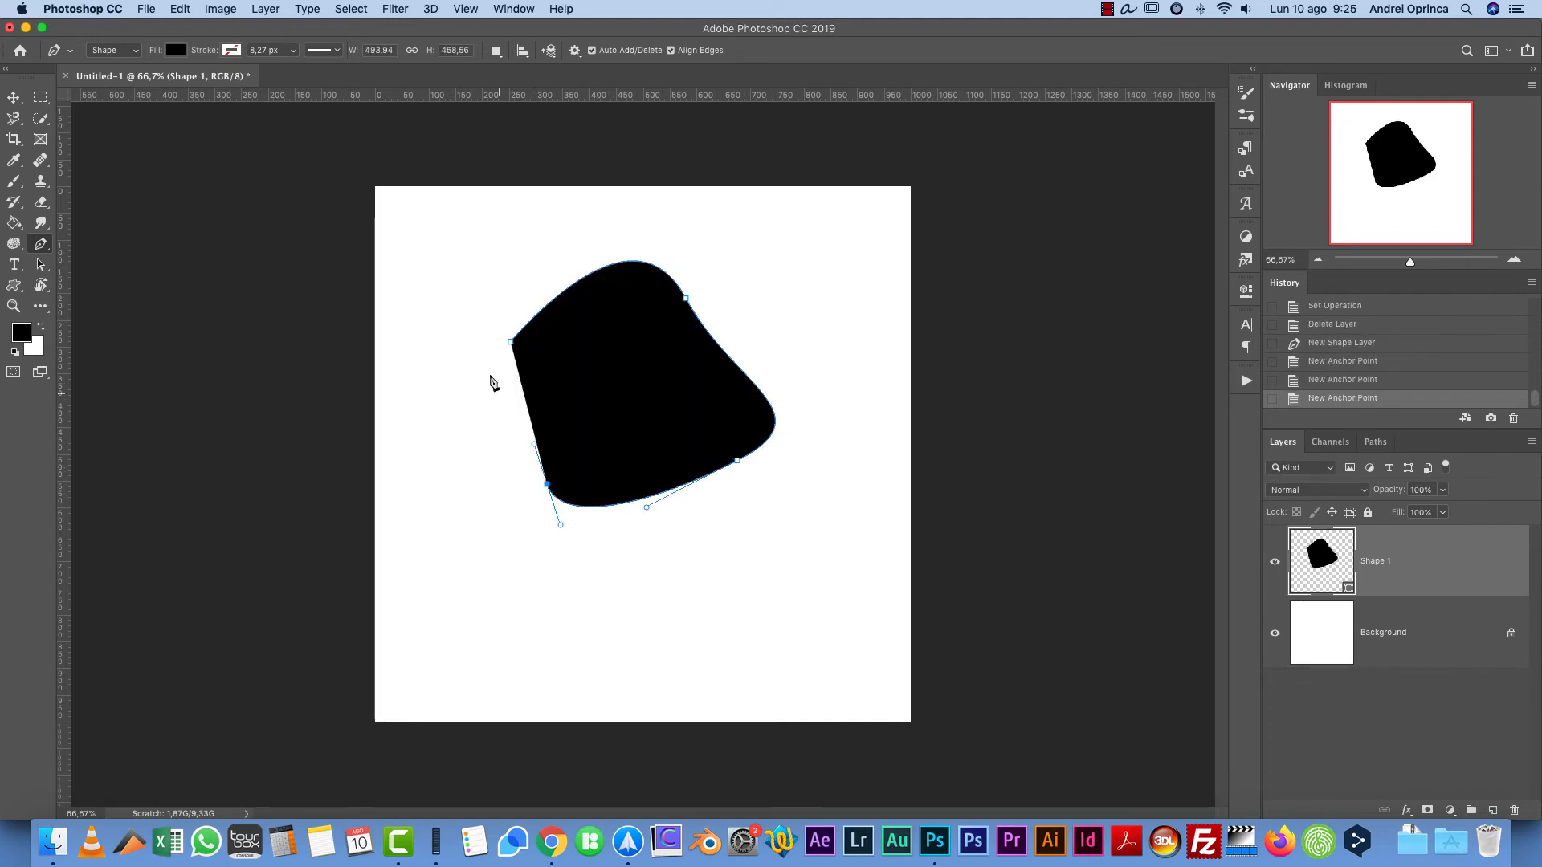
left_click_drag(482, 361, 492, 344)
left_click(513, 345)
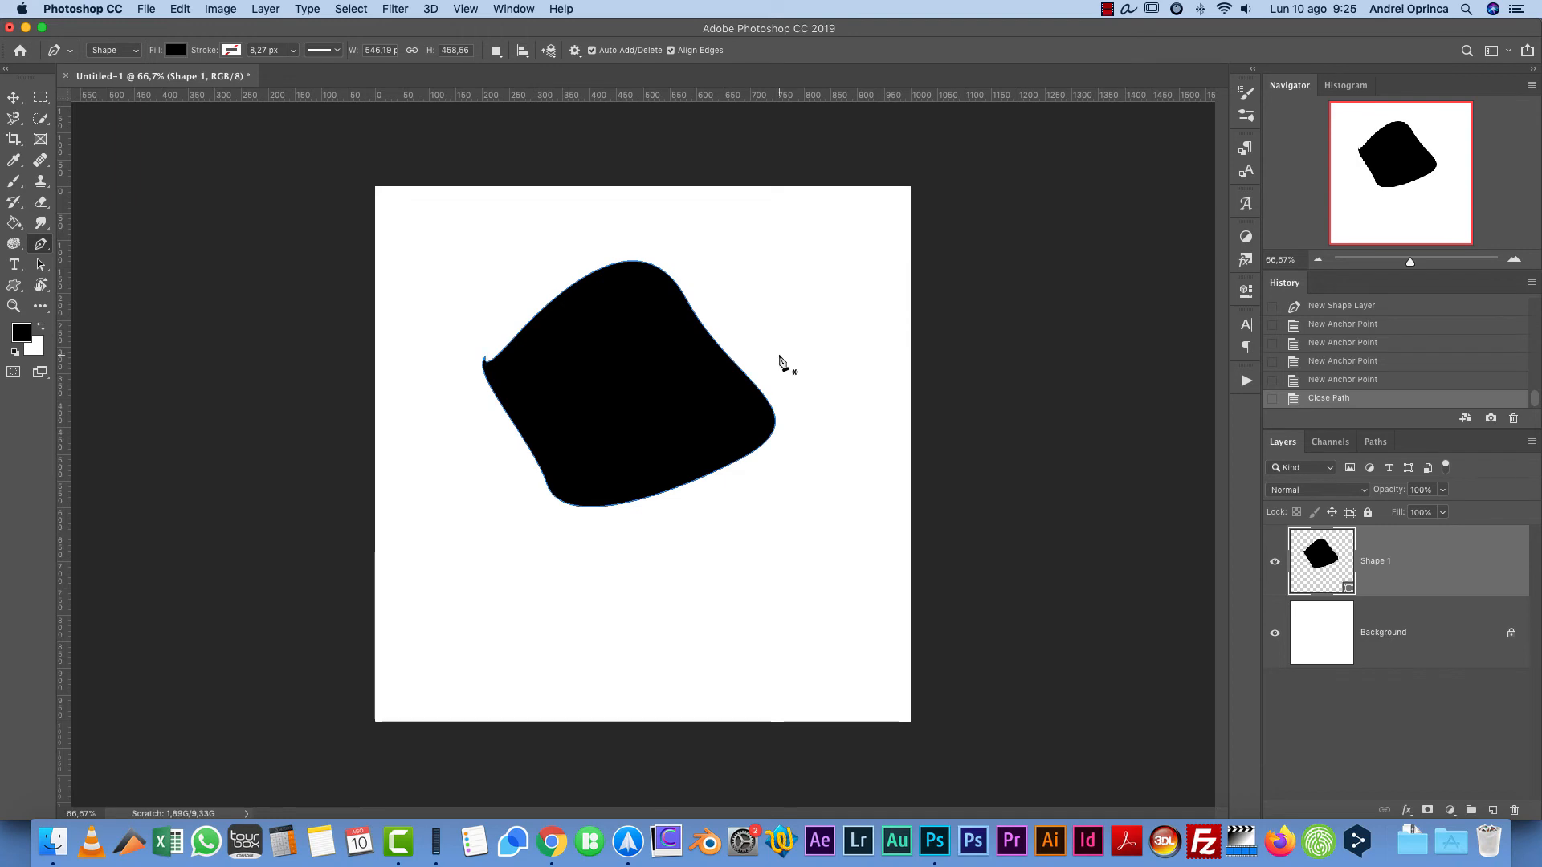
key("Escape")
left_click_drag(1491, 567, 1514, 810)
Step: Set the Pen Tool to Path mode and draw a closed, rounded eight-point path just left of the canvas centre
left_click(135, 48)
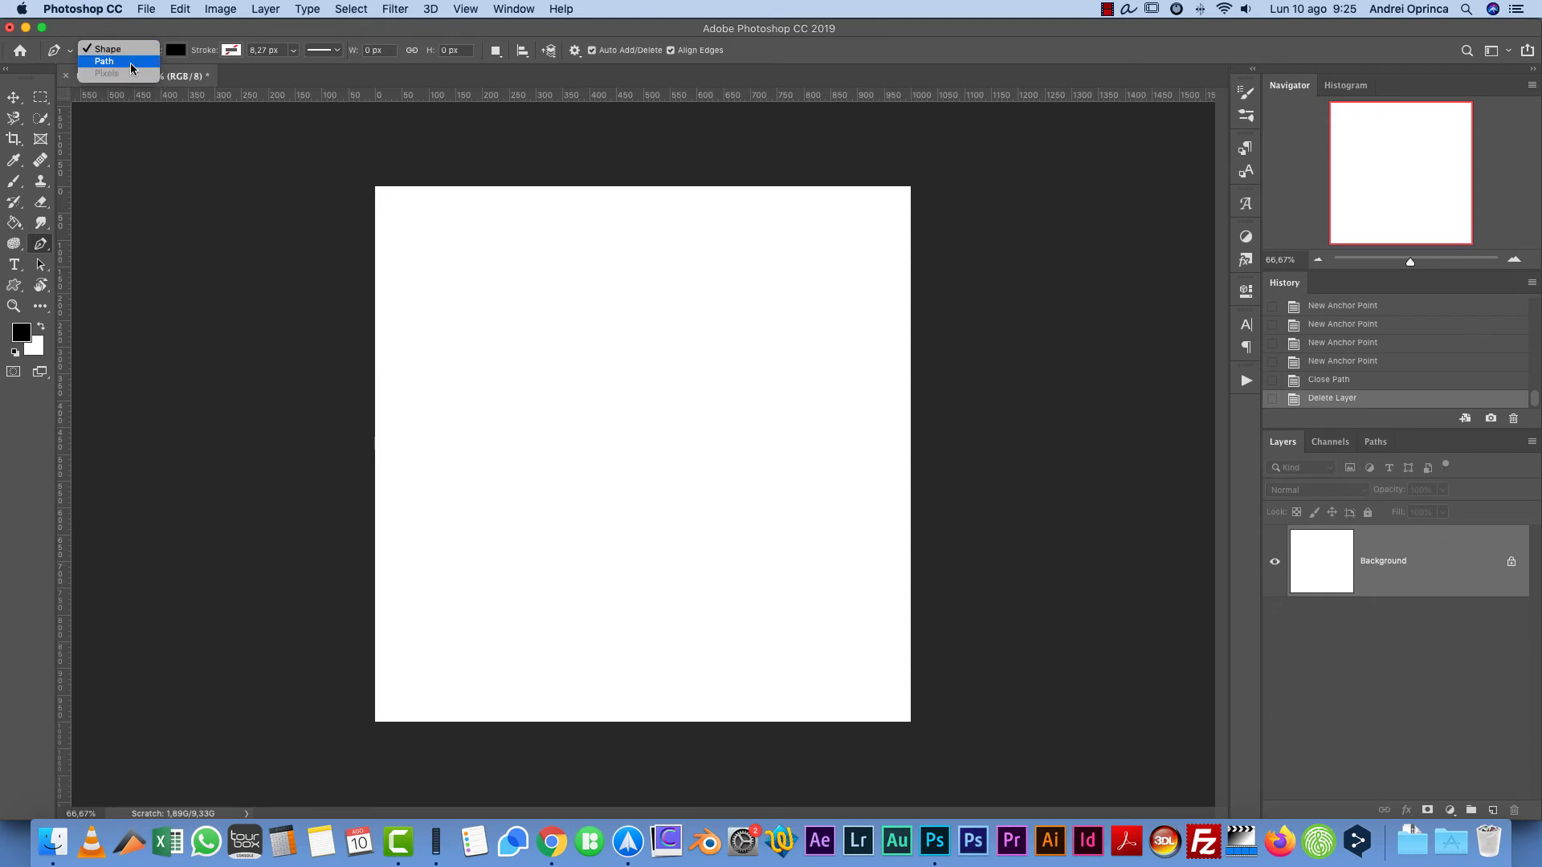
left_click(124, 62)
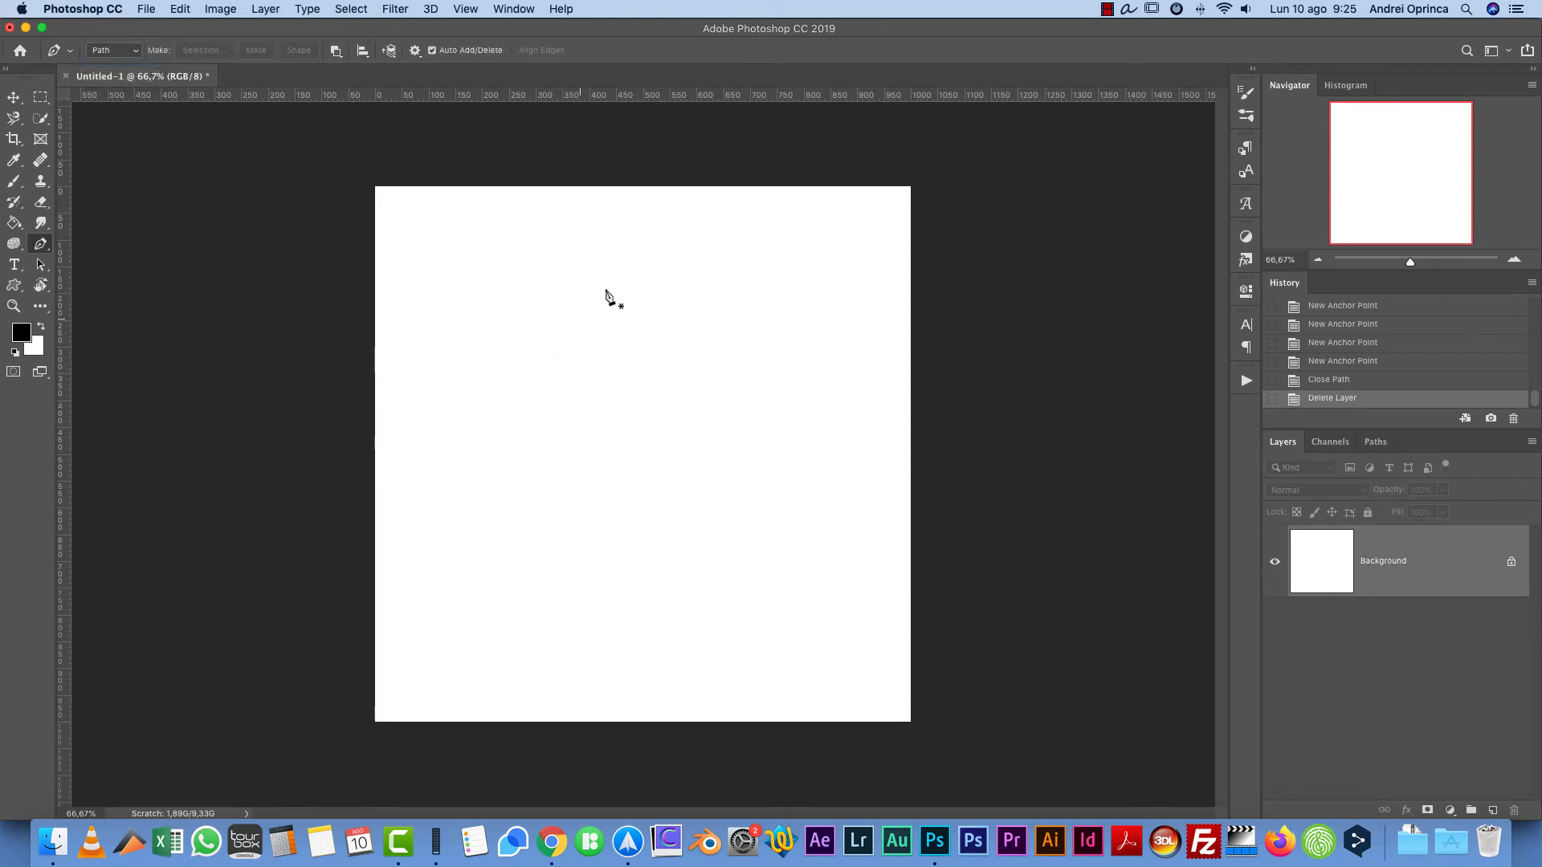
left_click(478, 448)
left_click(481, 417)
left_click(514, 375)
left_click(596, 360)
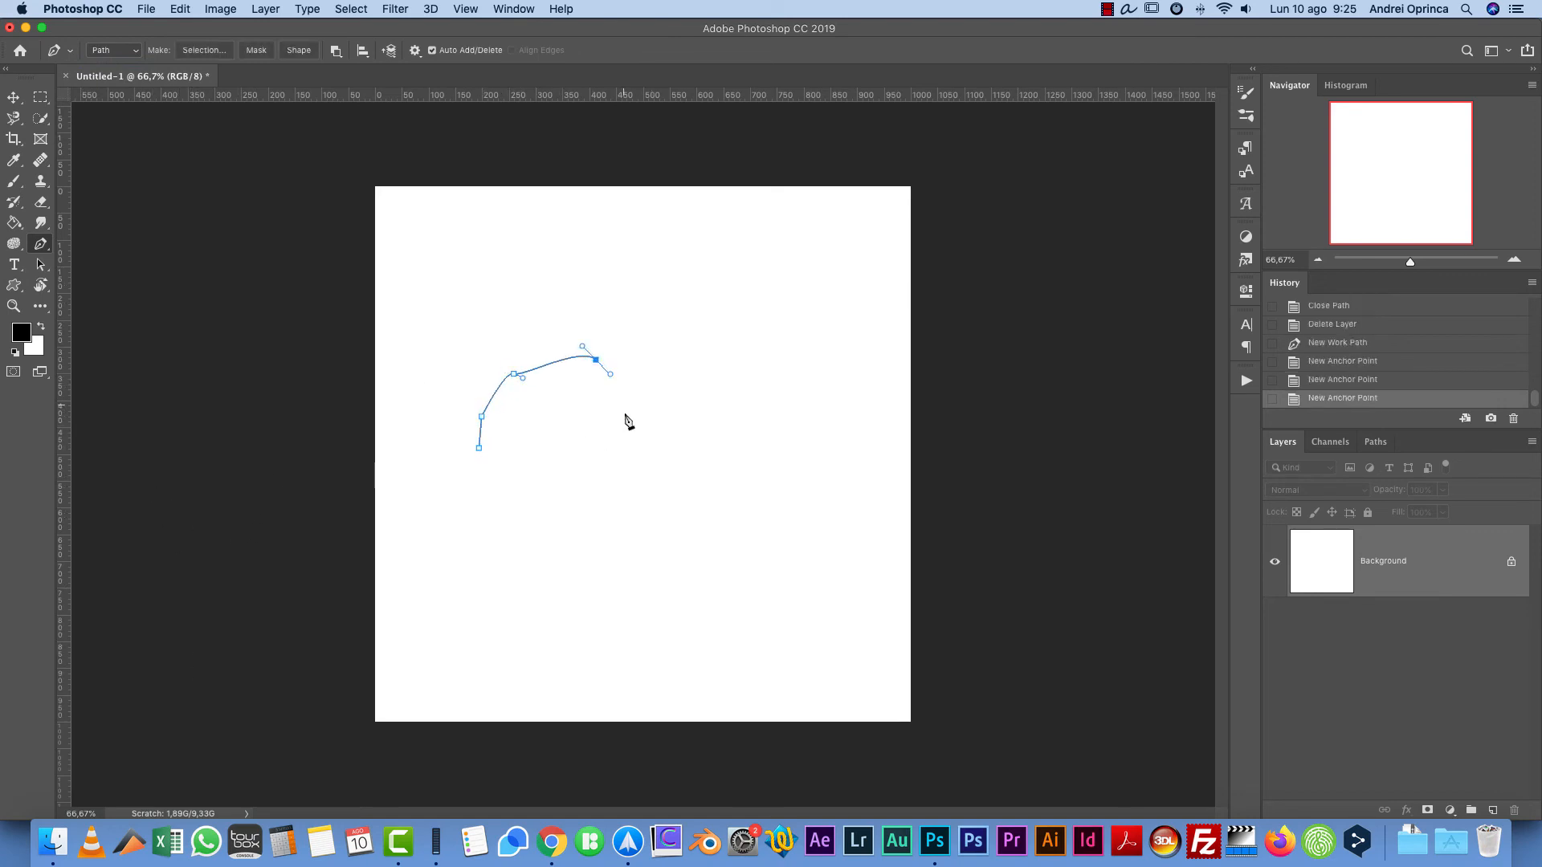
left_click_drag(623, 408, 623, 421)
left_click(604, 460)
left_click(545, 475)
left_click(492, 463)
left_click(479, 448)
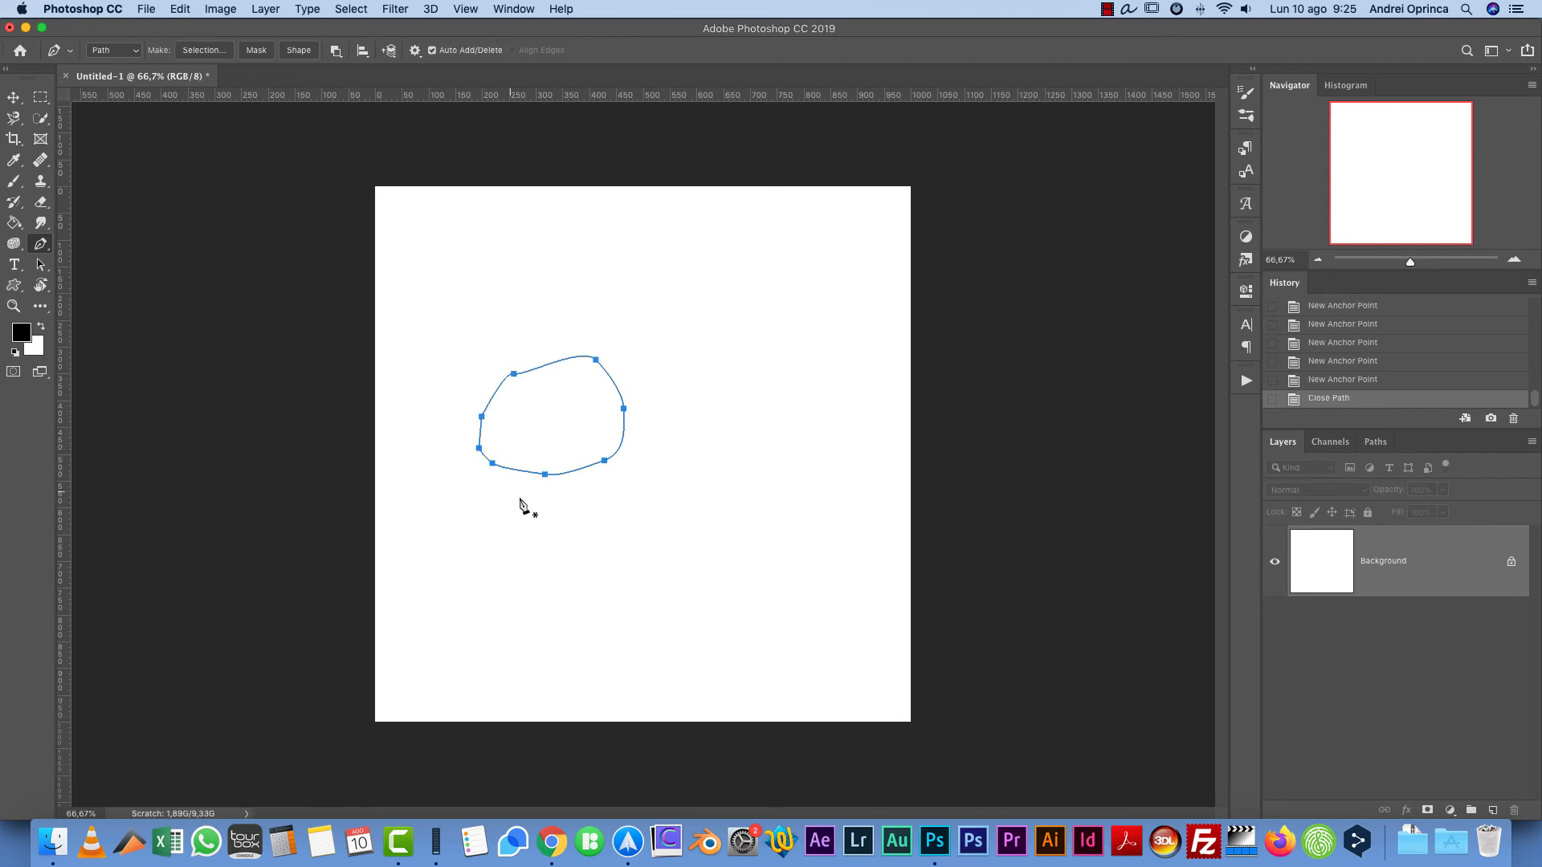
Step: Open the Define Custom Shape command for the closed eight-point path
right_click(615, 412)
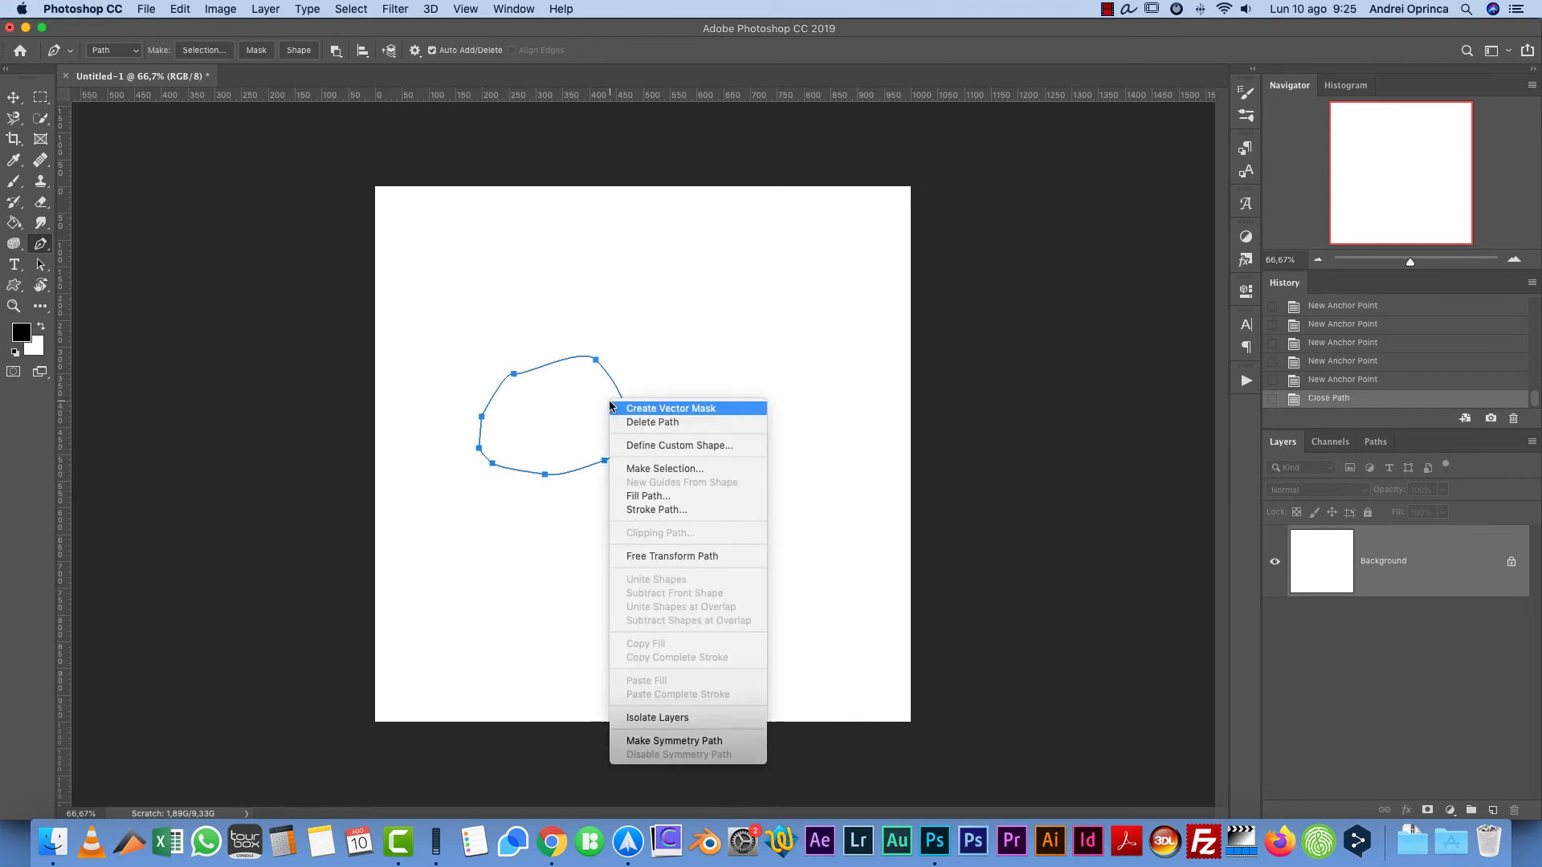
left_click(682, 445)
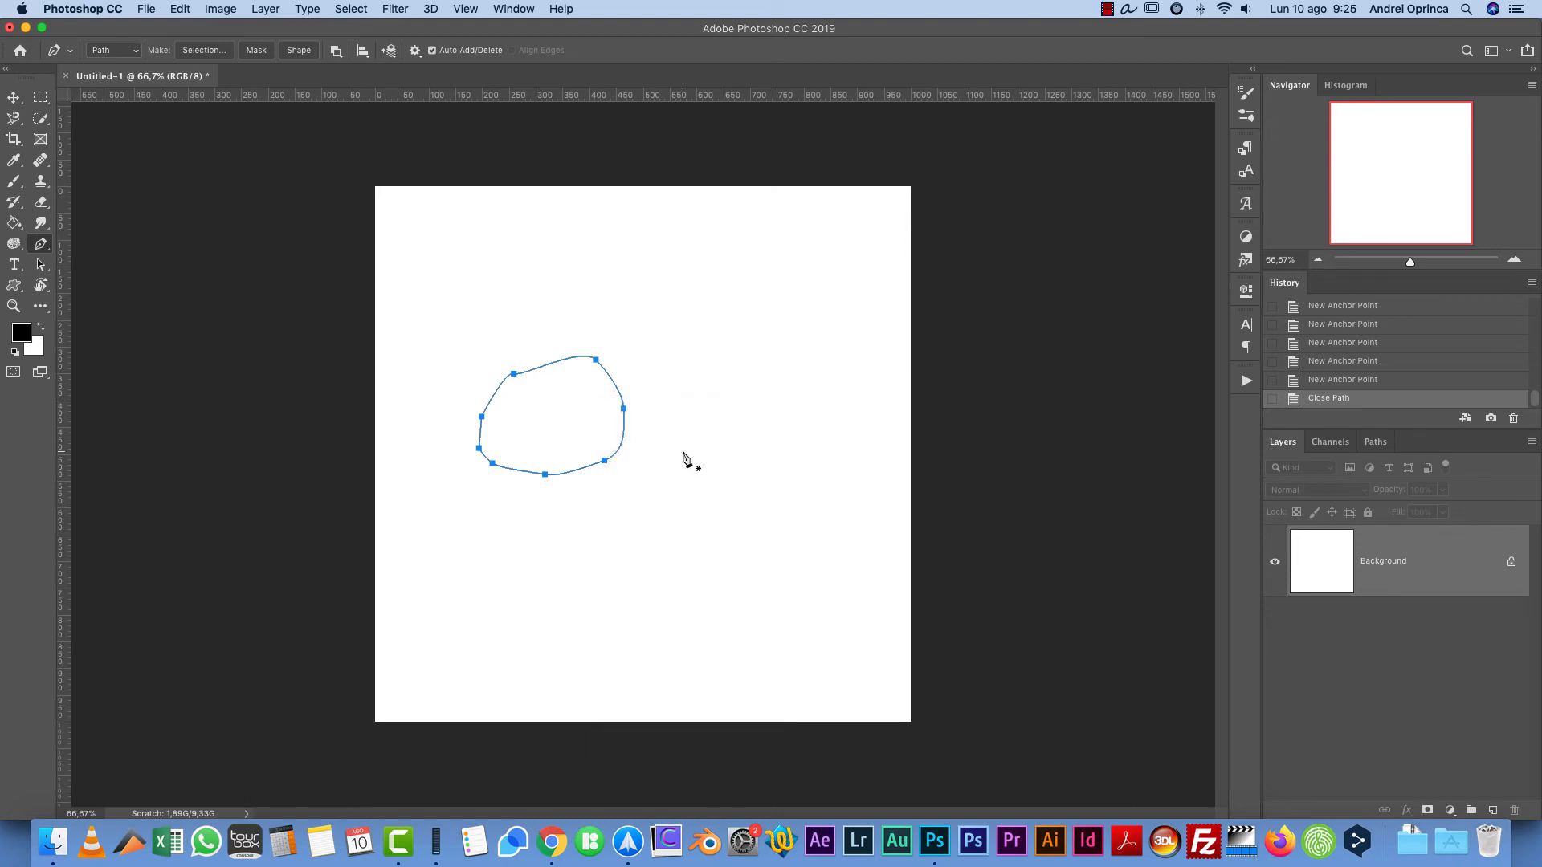
right_click(602, 367)
left_click(679, 434)
Step: Browse the Custom Shape Tool's shape library, close it and switch to the Move Tool
left_click(14, 285)
left_click(632, 50)
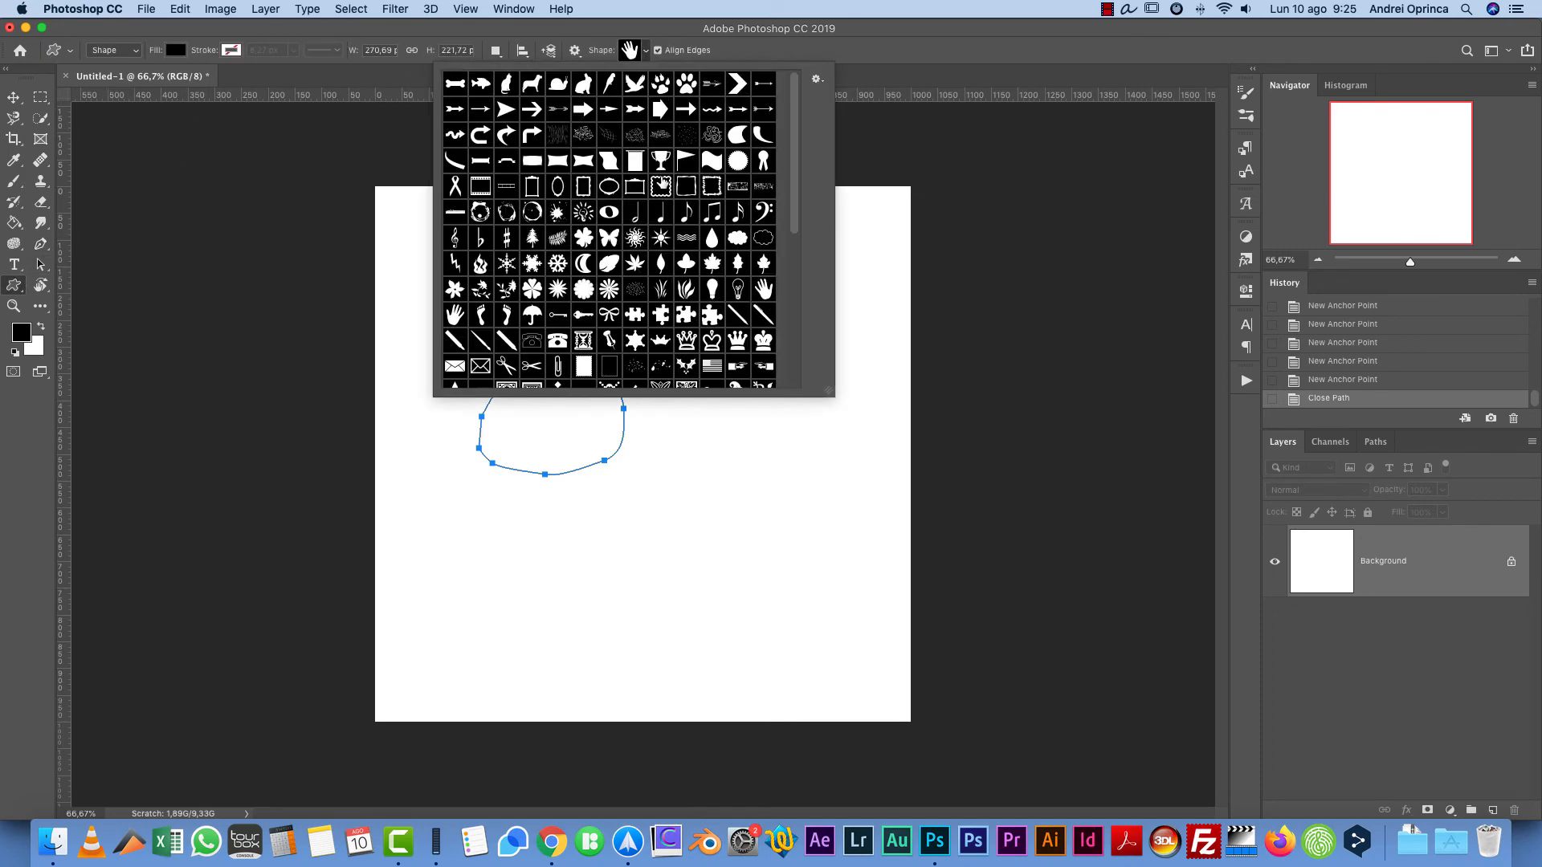
scroll(654, 322, "down", 10)
left_click(955, 377)
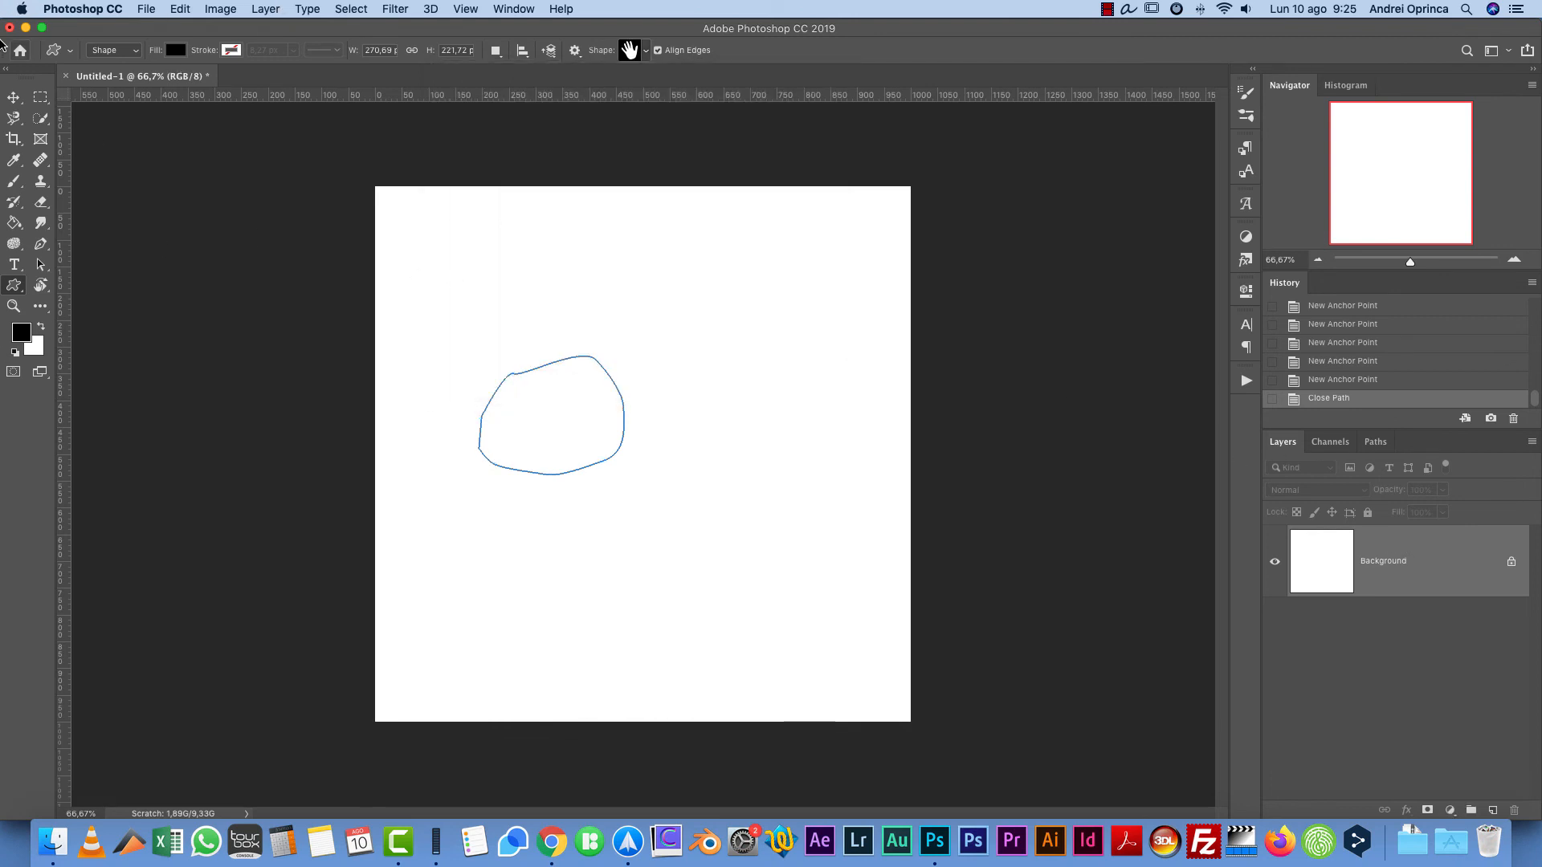
left_click(13, 97)
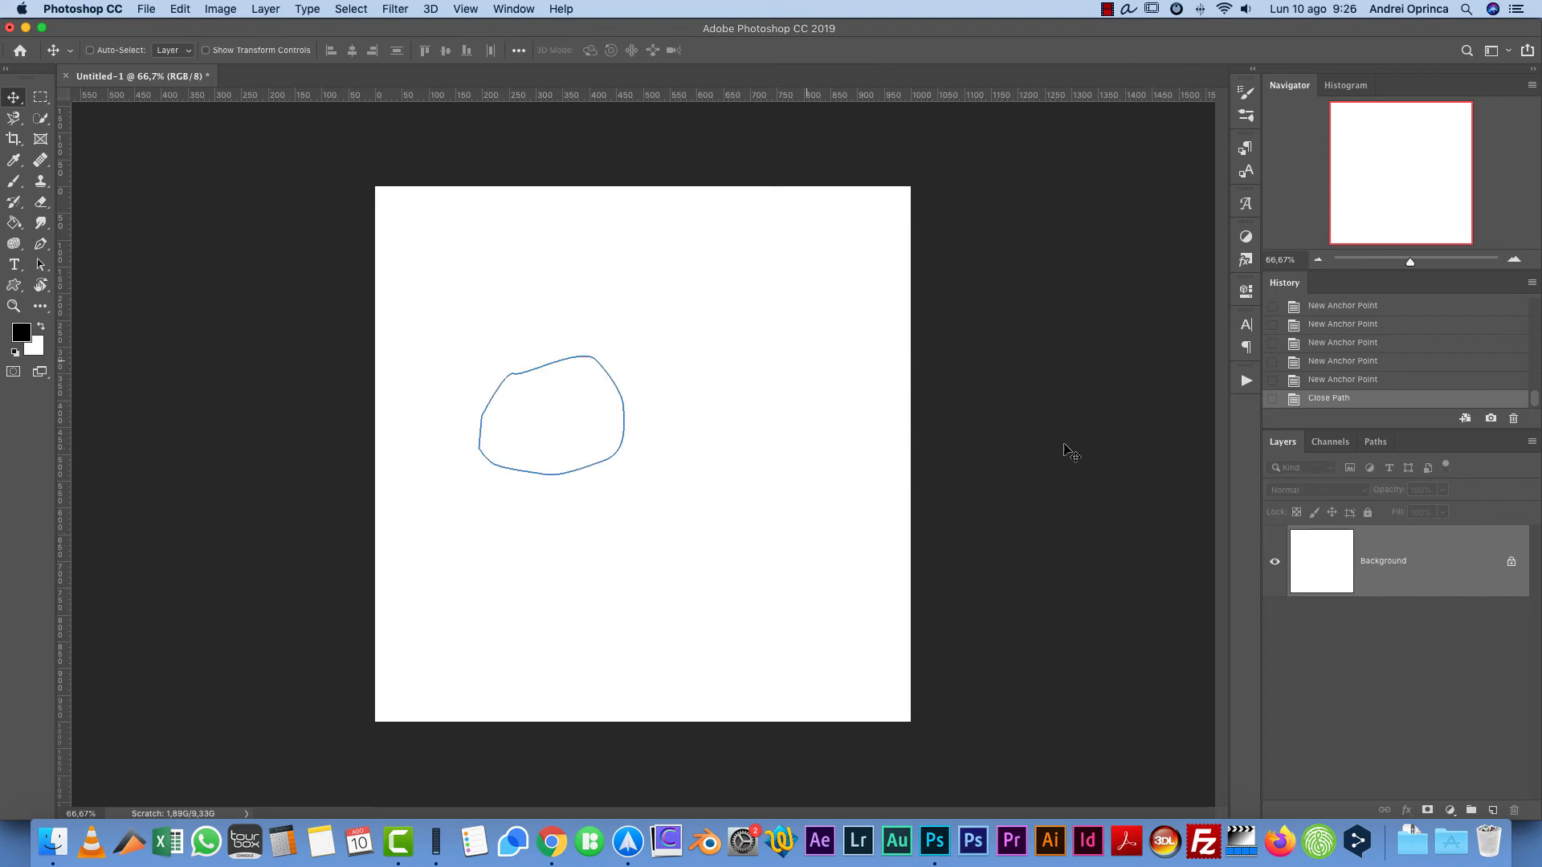
Step: Deselect the work path to hide its outline on the canvas, and select it again
left_click(1374, 444)
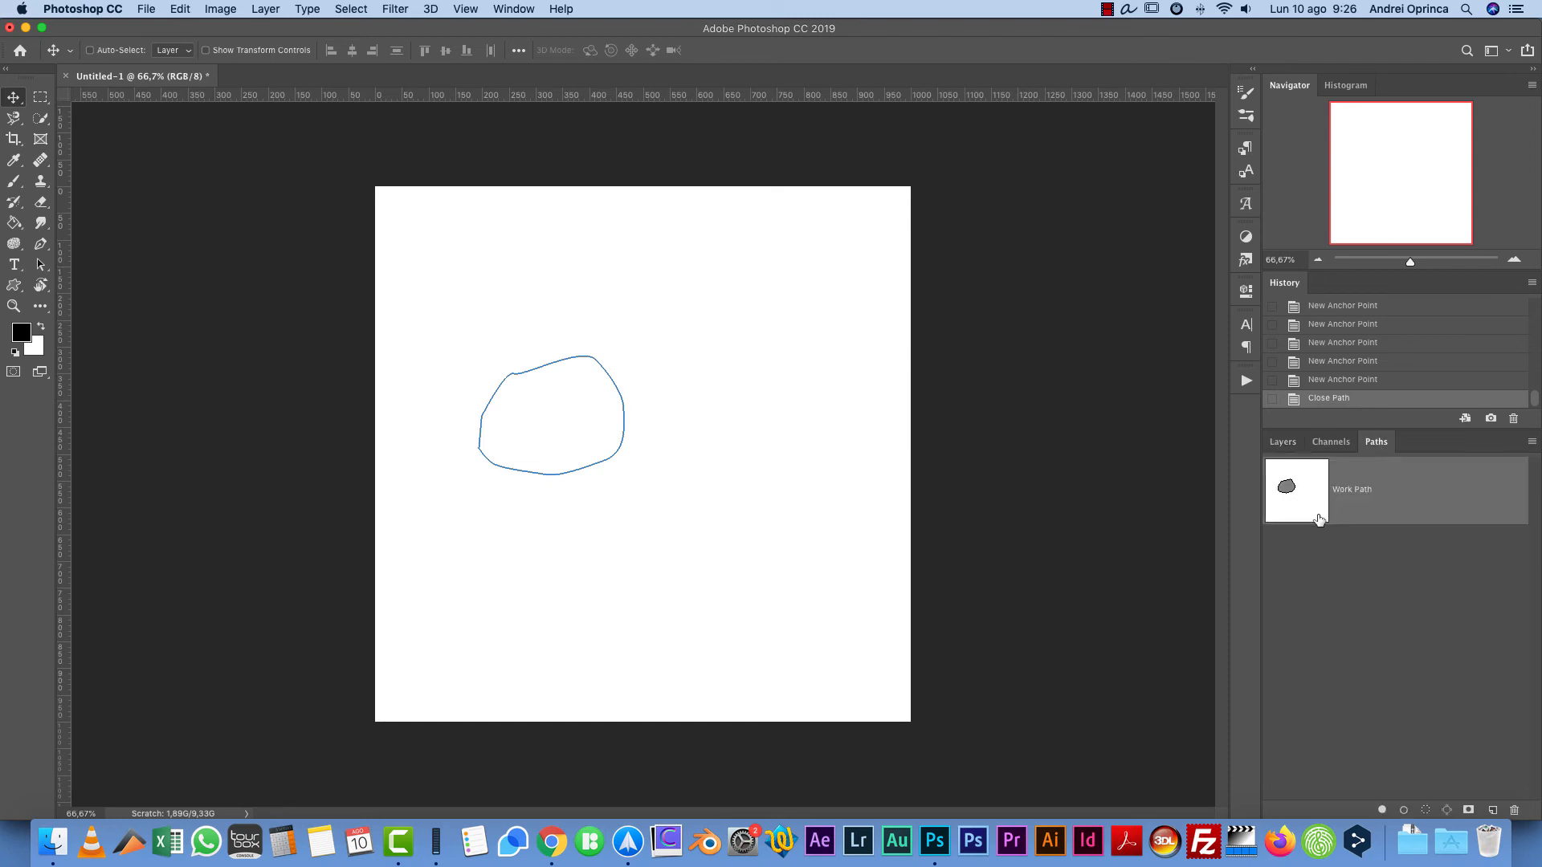
left_click(1350, 595)
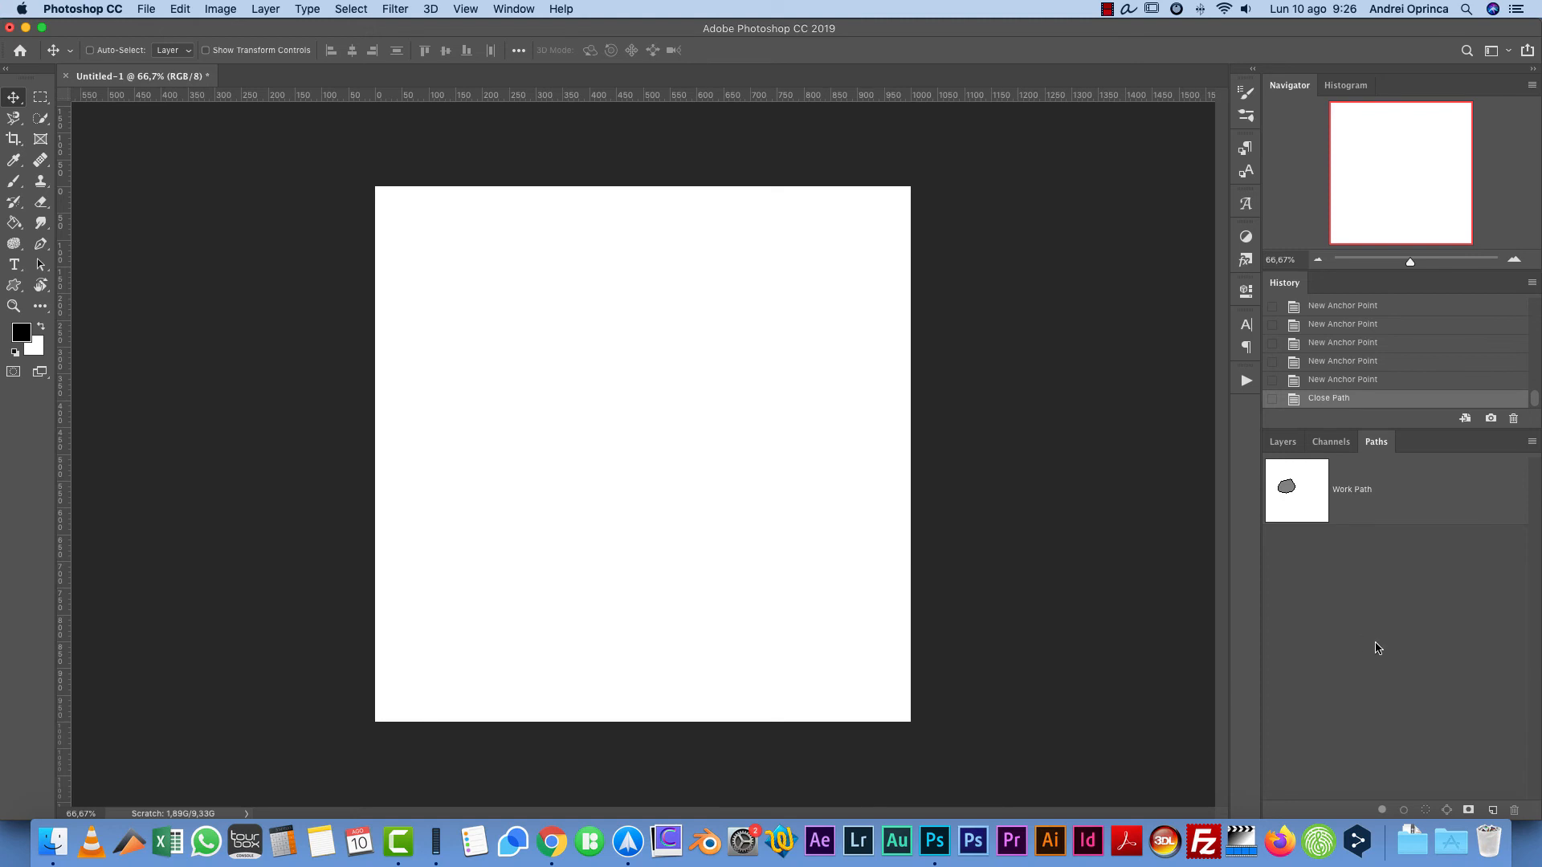
left_click(1283, 442)
left_click(1376, 442)
left_click(1395, 486)
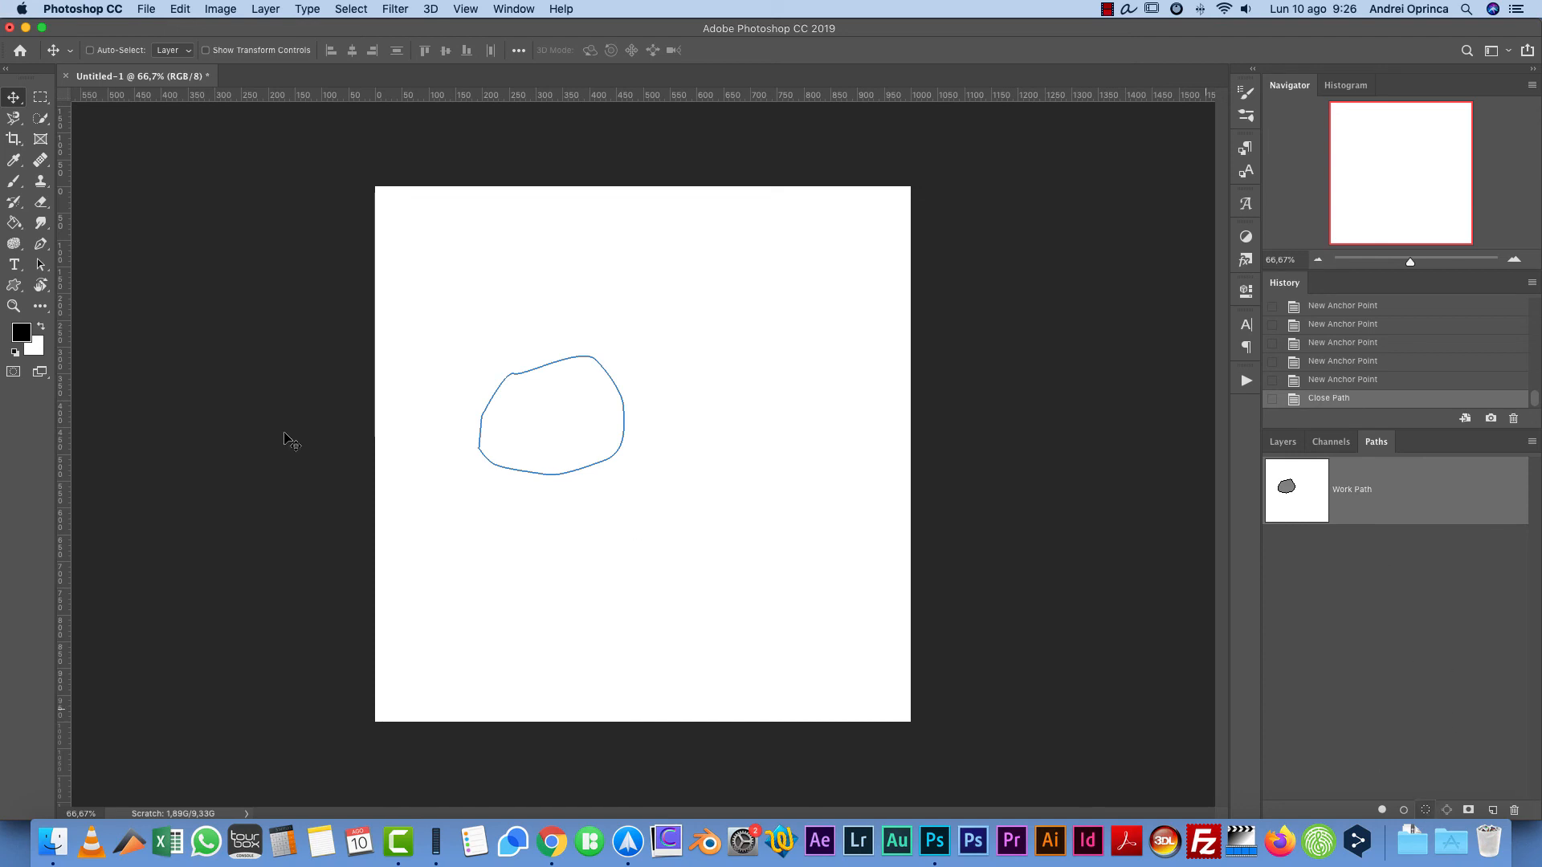
Step: Try loading the work path as a selection and stroking it with the brush, undoing each result
left_click(1425, 809)
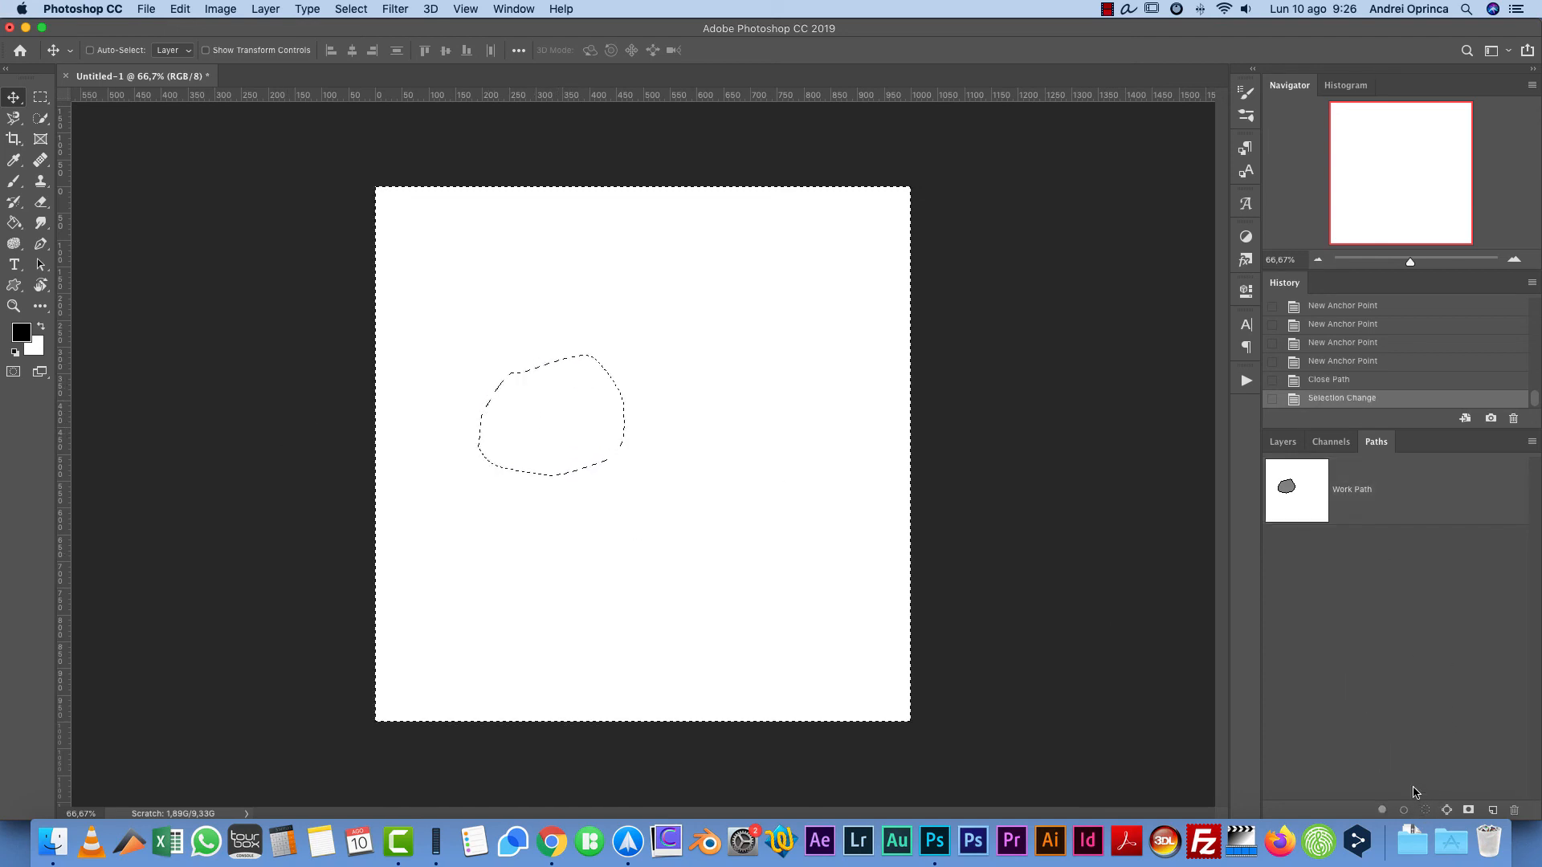
key("super+z")
left_click(1403, 809)
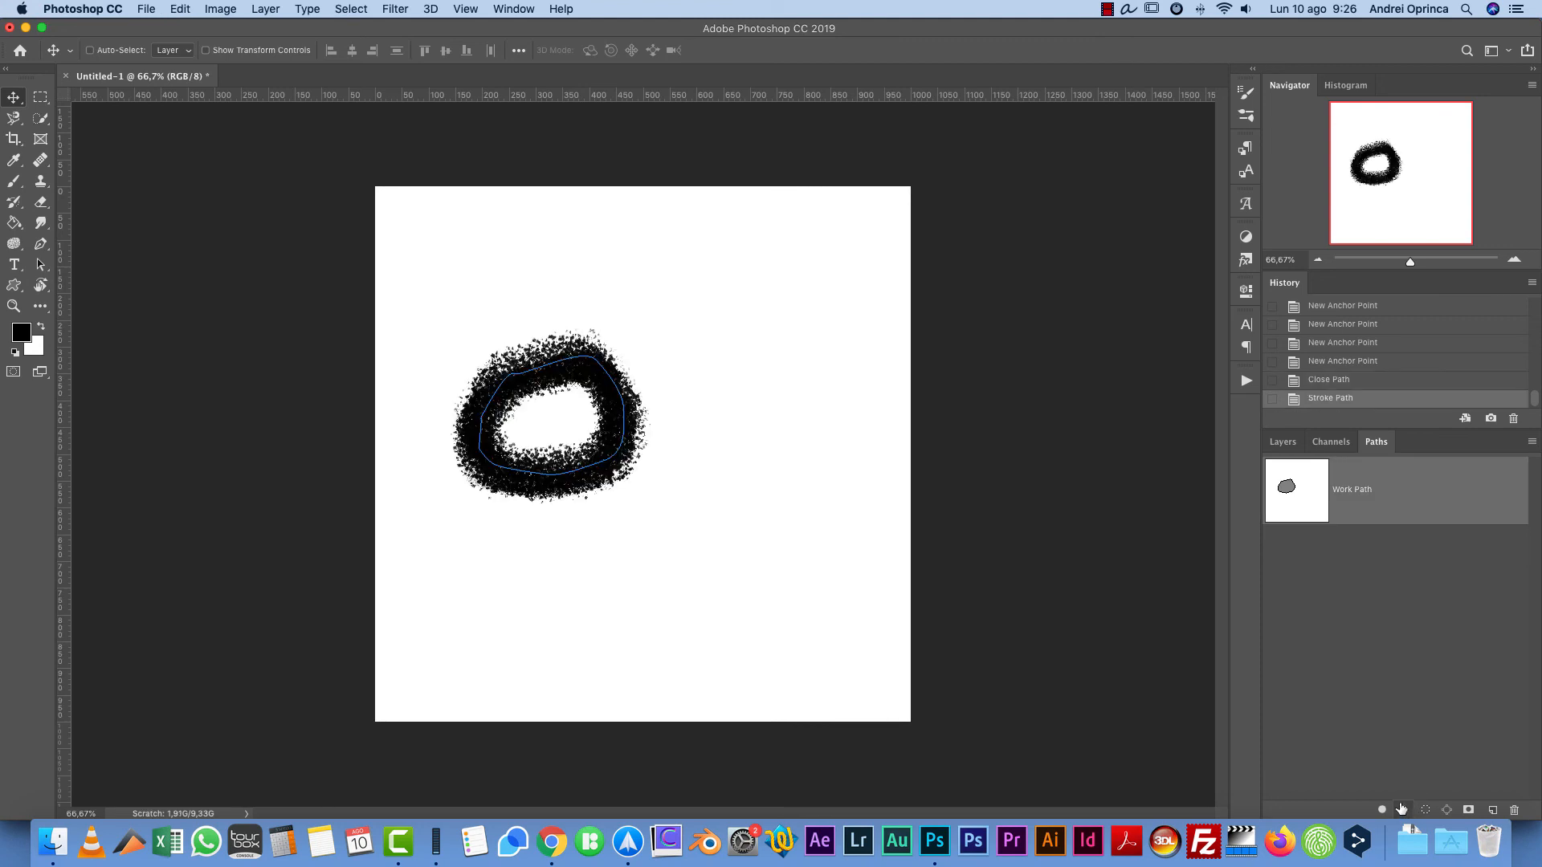
key("super+z")
Step: Try filling the work path with the foreground colour and deleting the path, undoing each result
left_click(1381, 809)
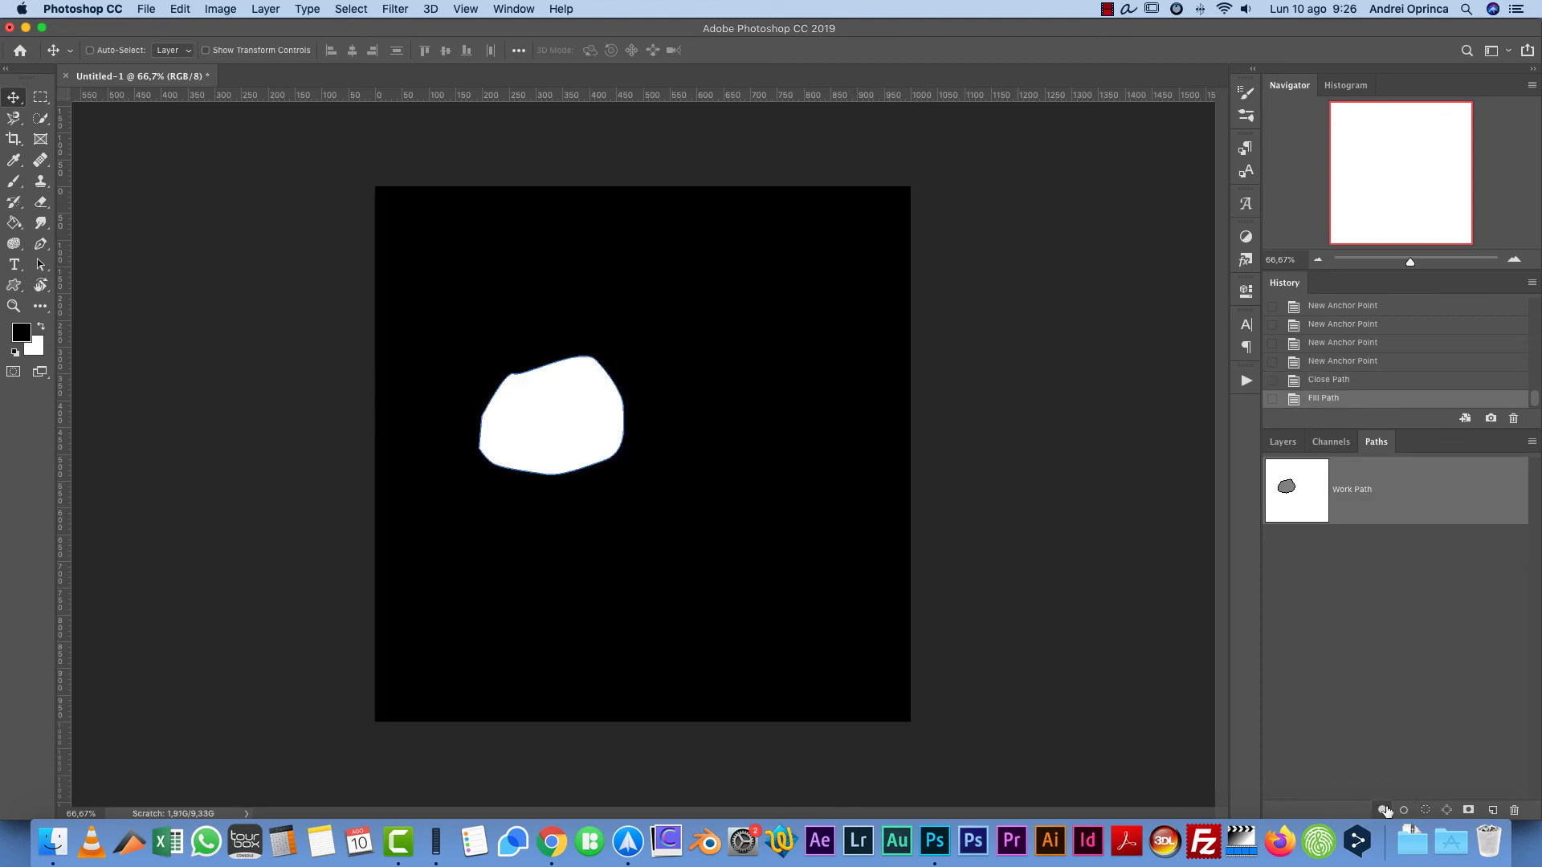
key("super+z")
left_click_drag(1443, 506, 1513, 810)
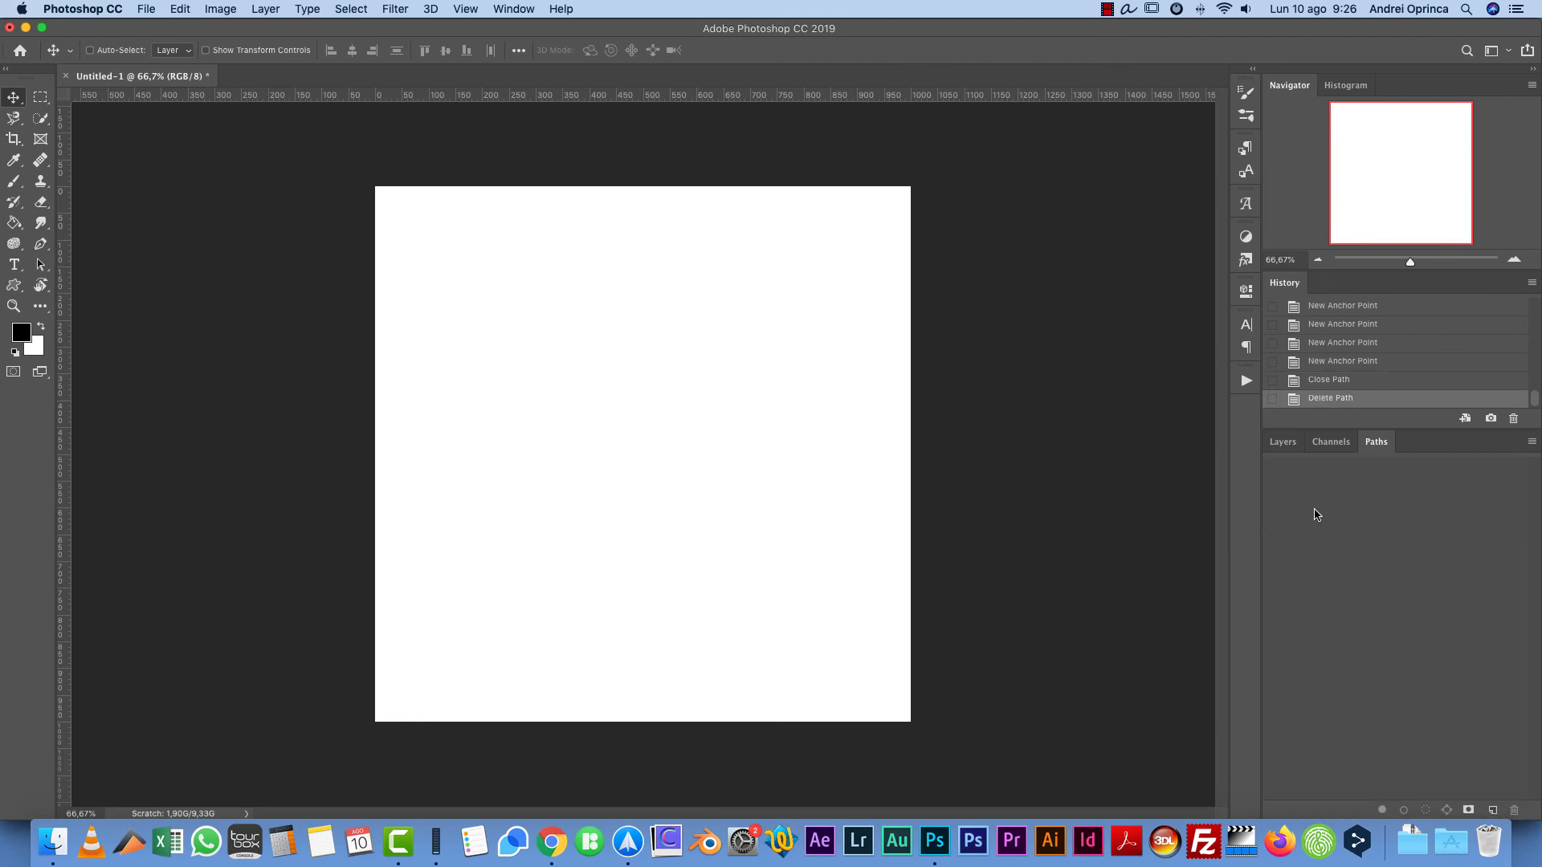
key("super+z")
left_click(1282, 441)
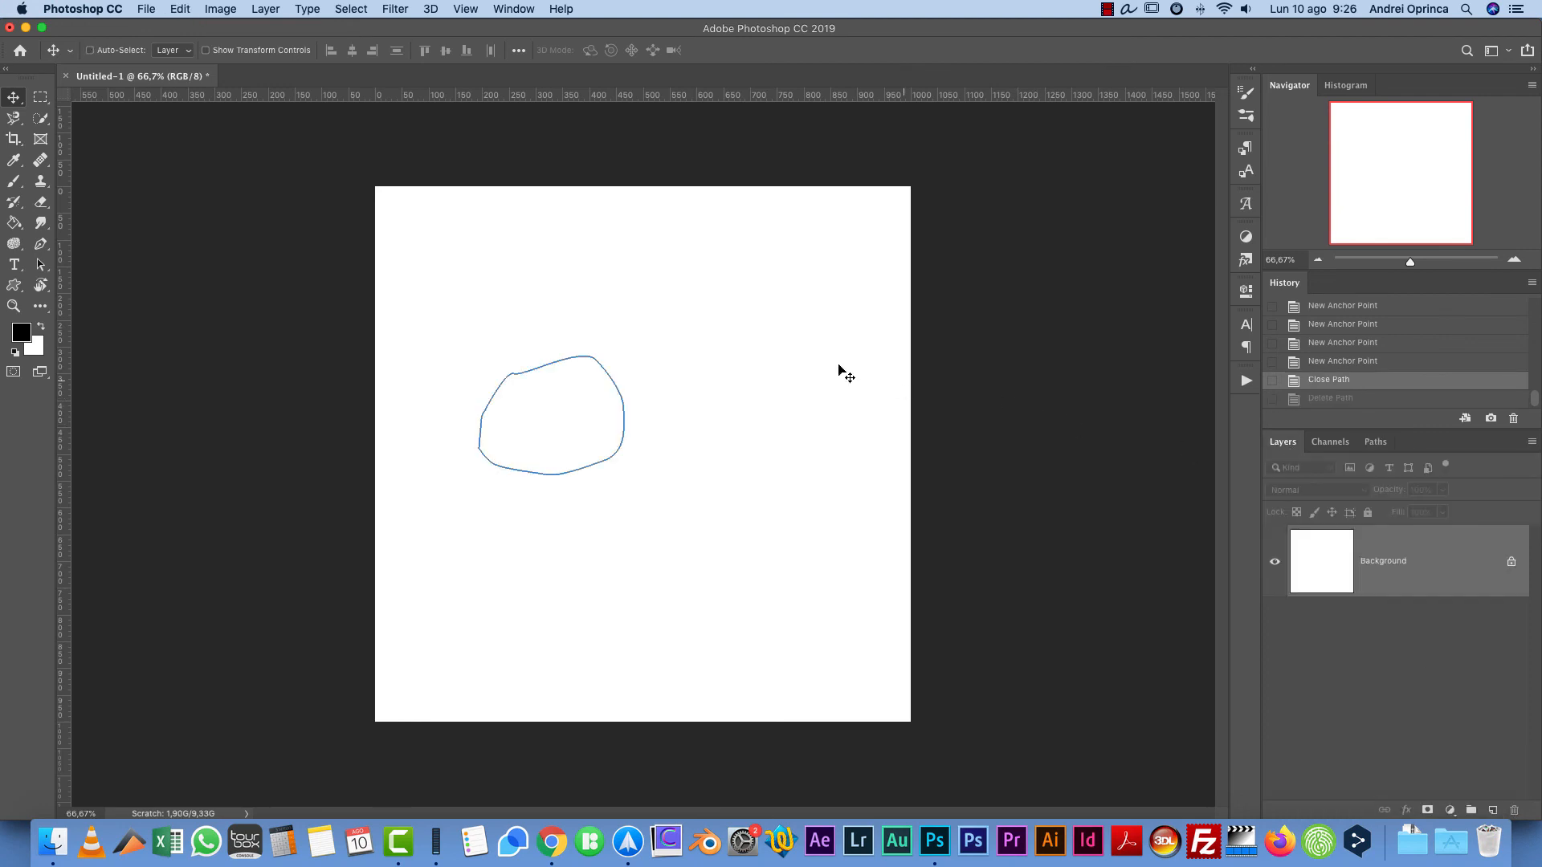
Step: Move the whole closed path to the right and slightly down with the Path Selection Tool
scroll(596, 451, "up", 3)
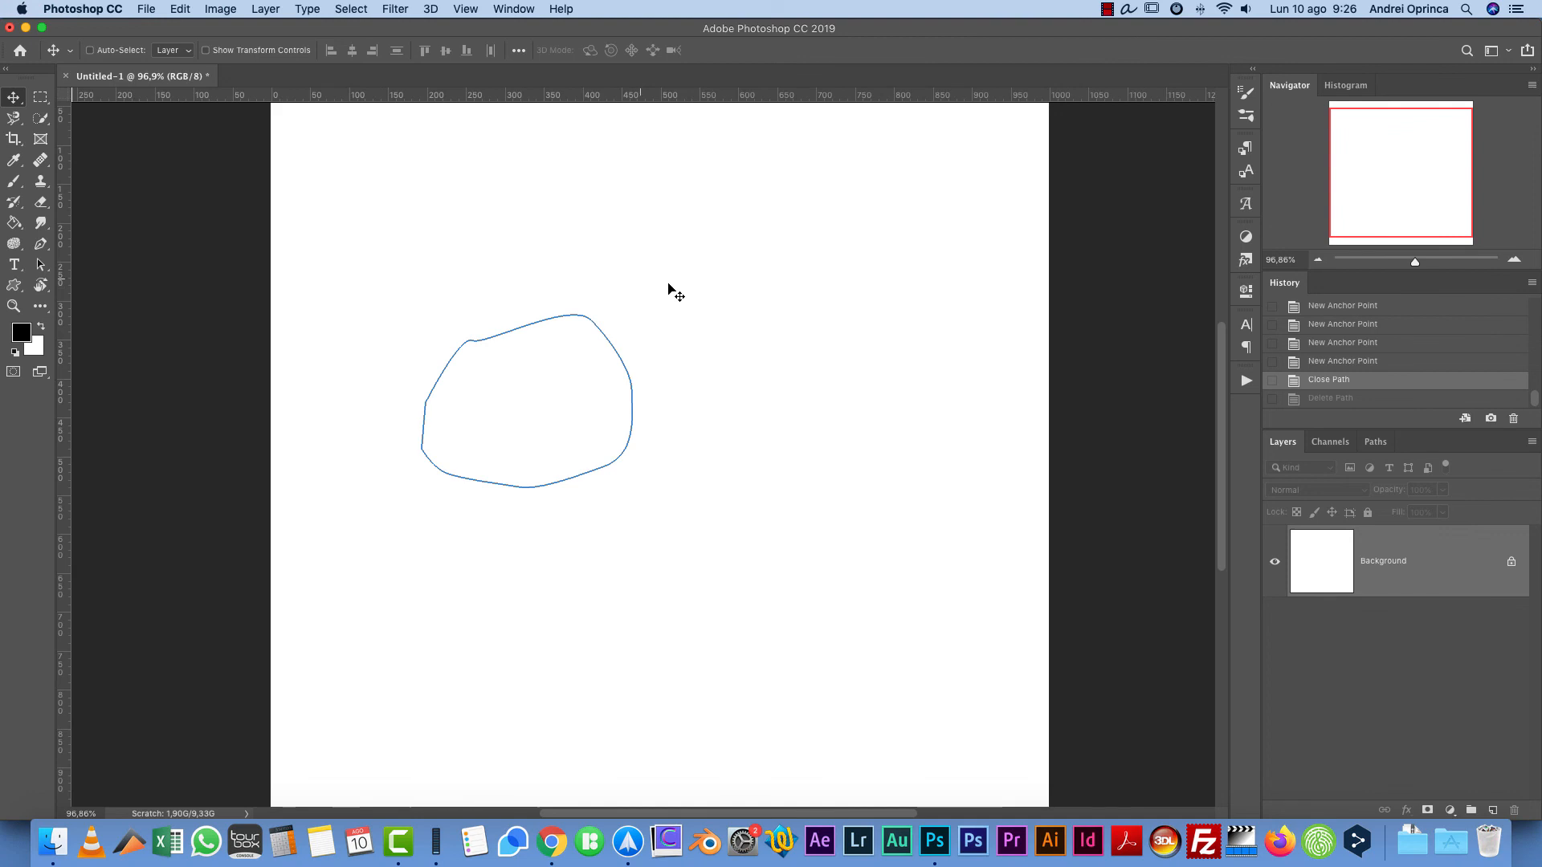
left_click(43, 270)
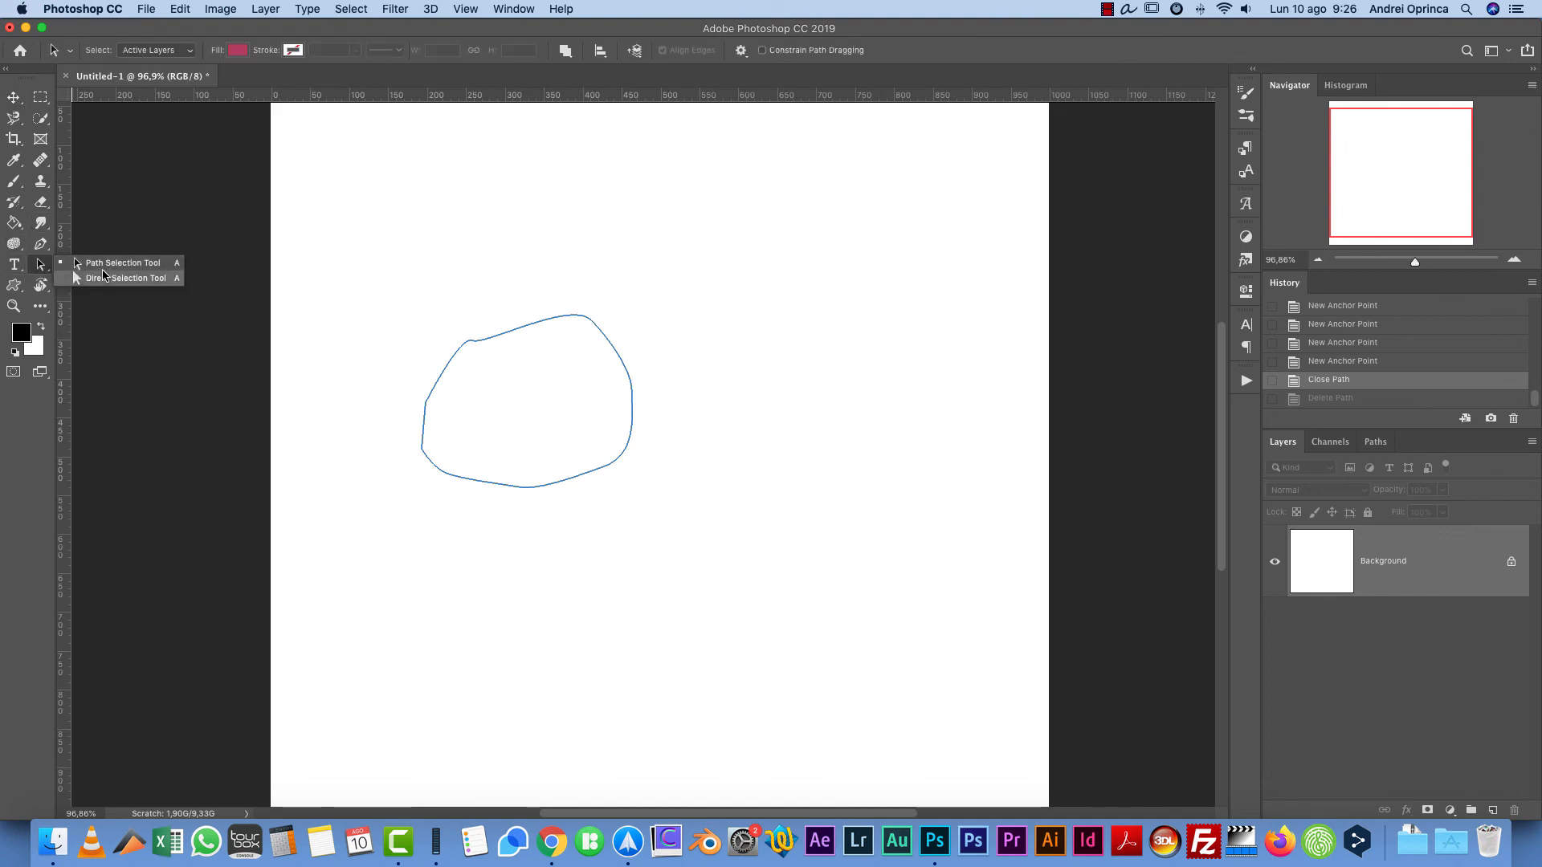
left_click(138, 265)
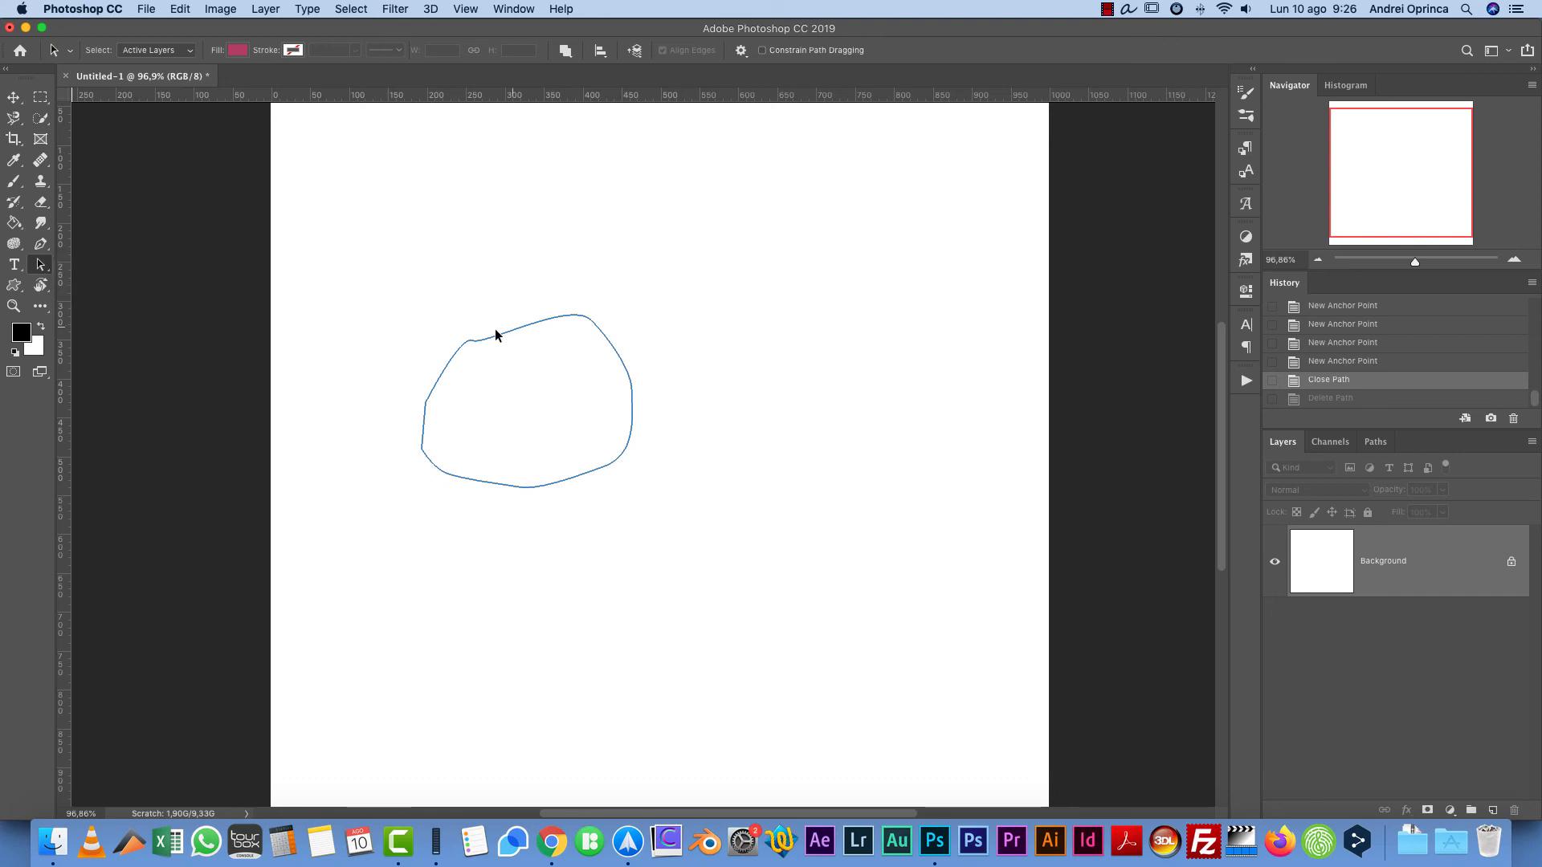
left_click(495, 335)
left_click_drag(472, 344, 528, 352)
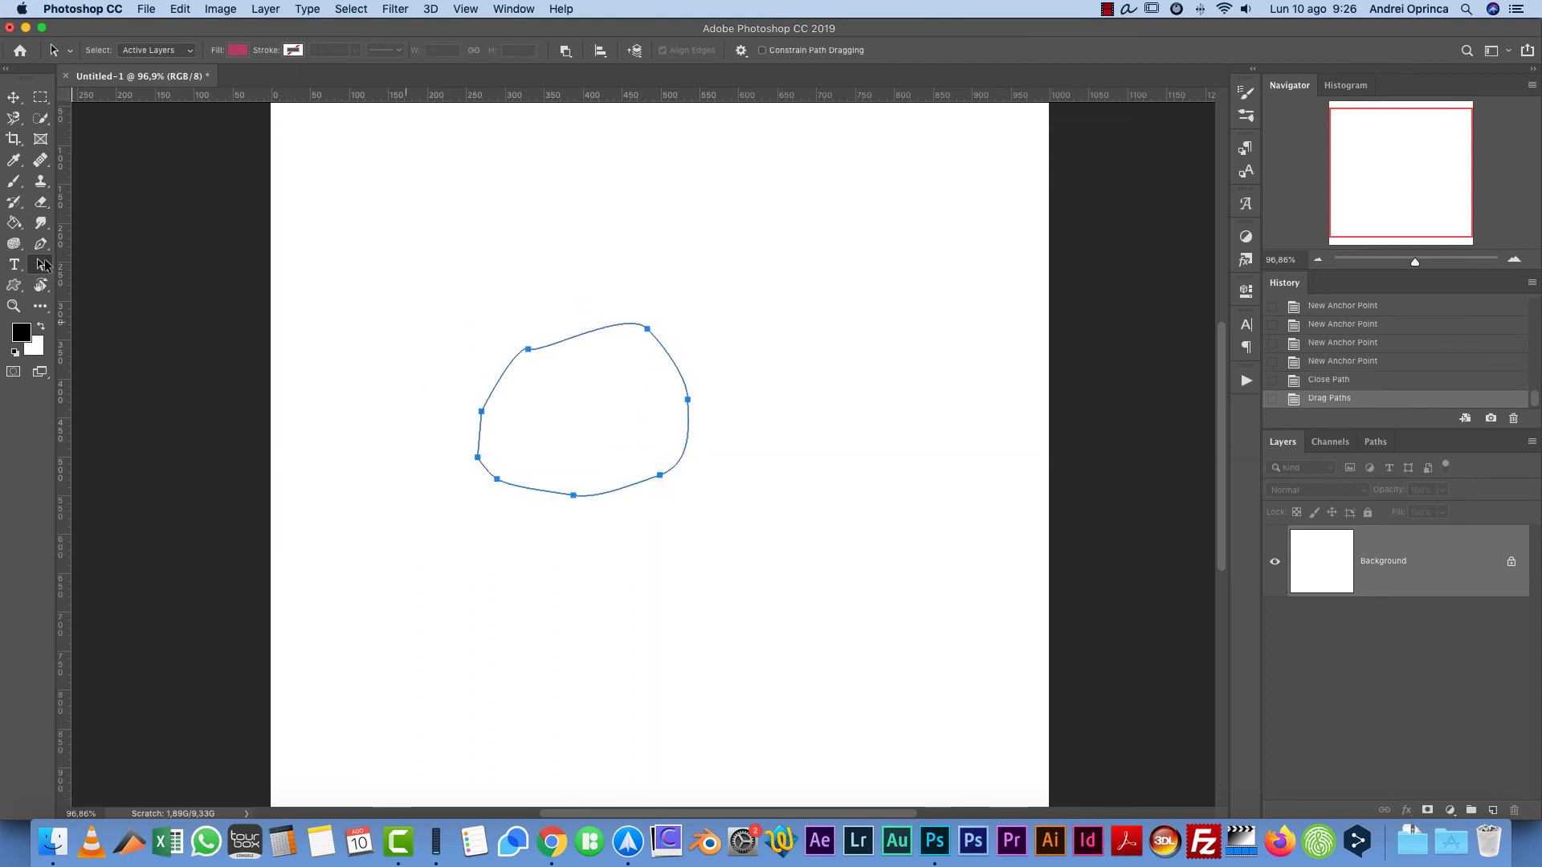
Step: Shift all anchor points of the path up and to the right while using the Pen Tool, undoing the stray path component
left_click(40, 243)
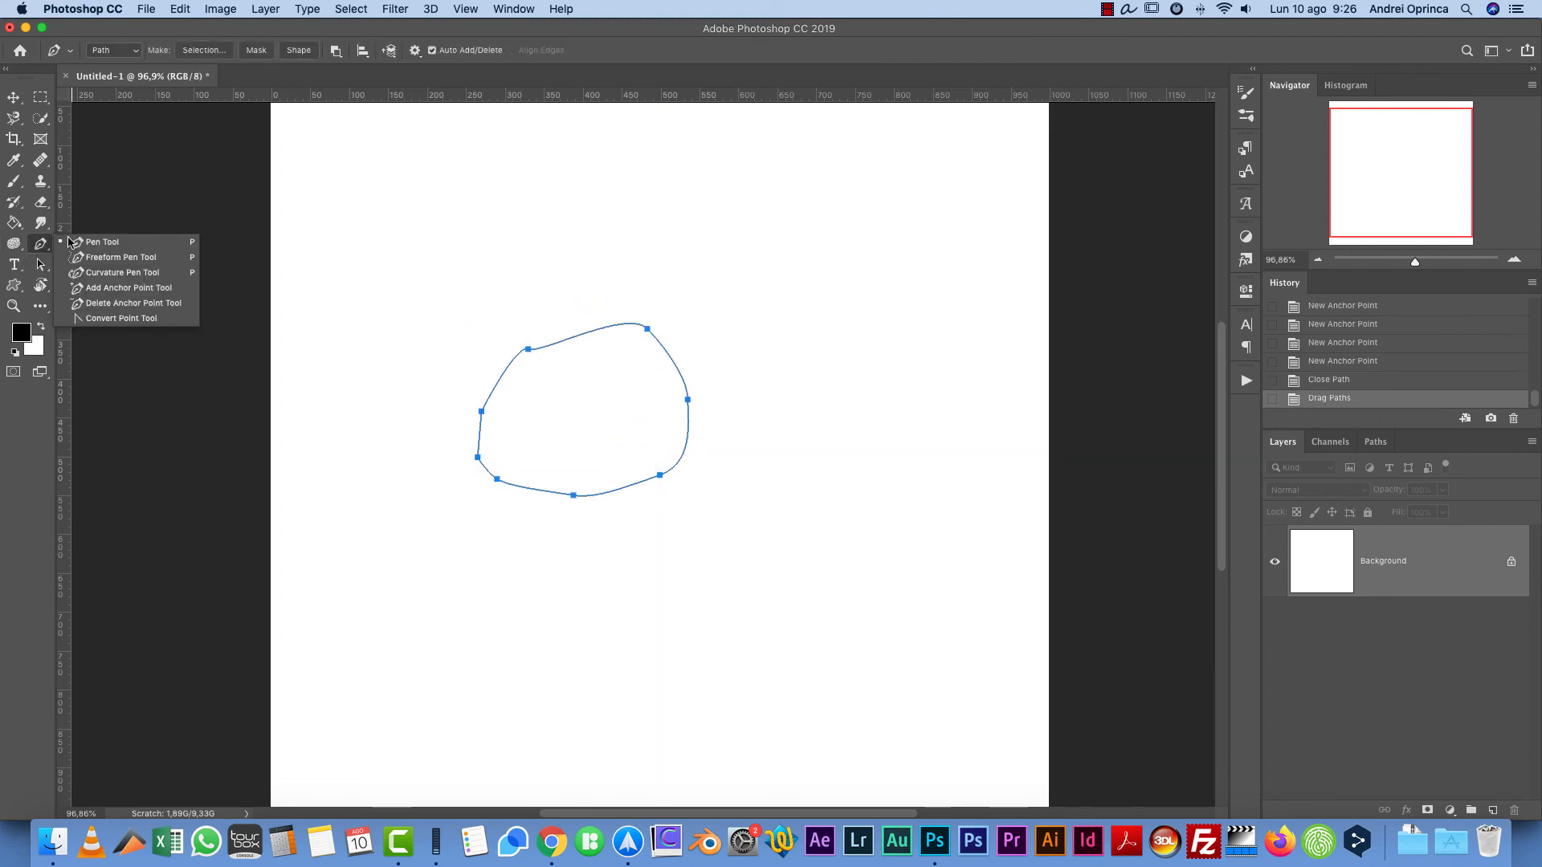
left_click(119, 245)
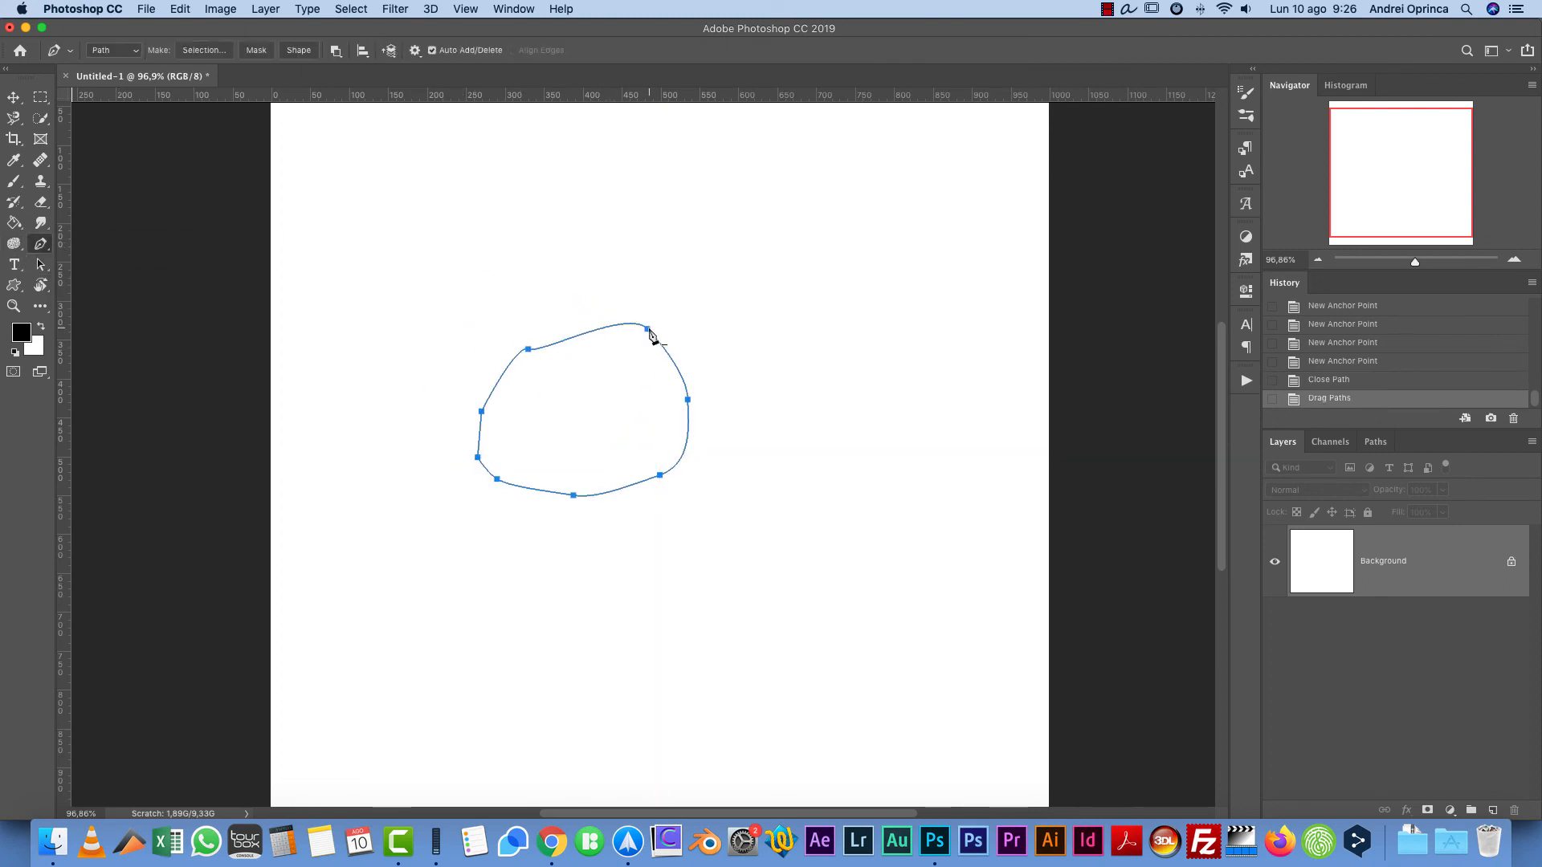
left_click_drag(647, 329, 723, 282)
key("super+z")
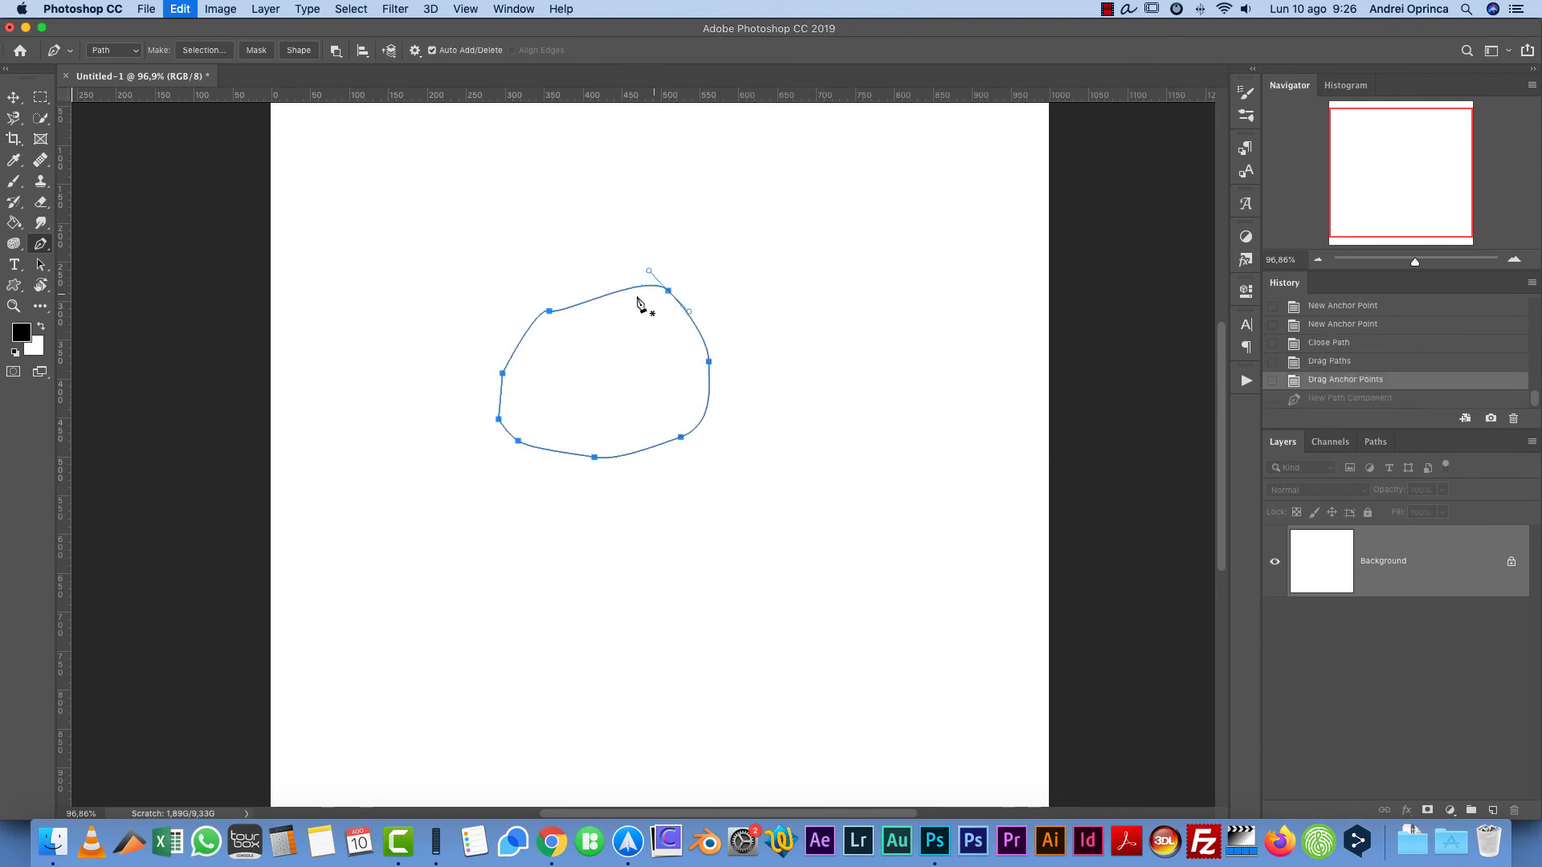
Step: Add an anchor point on the path's upper segment, remove it again, and delete the upper-left anchor point
left_click(612, 293)
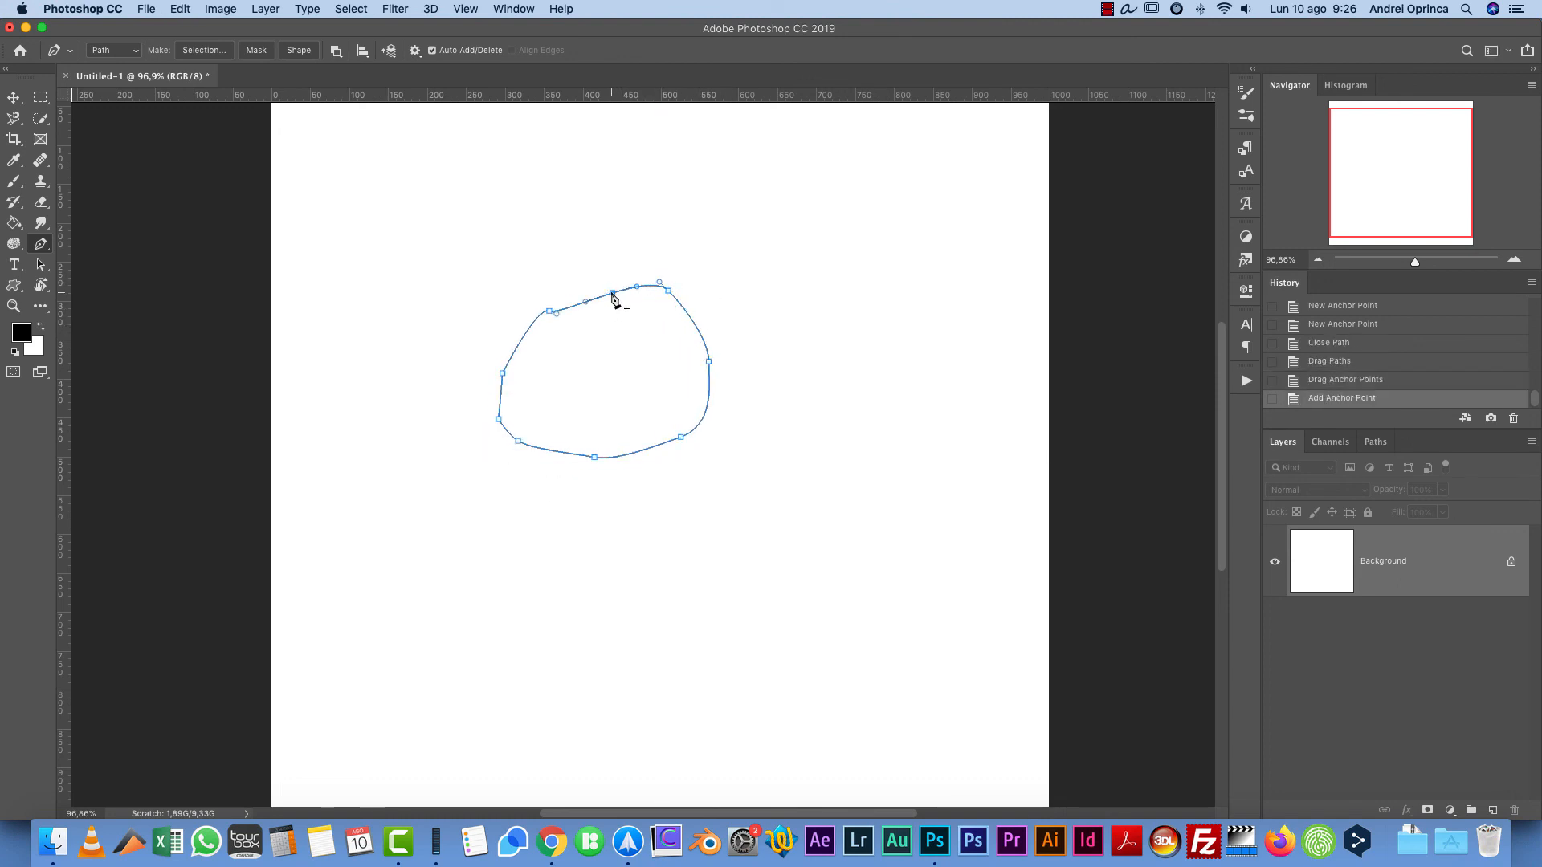
left_click(612, 293)
left_click(550, 310)
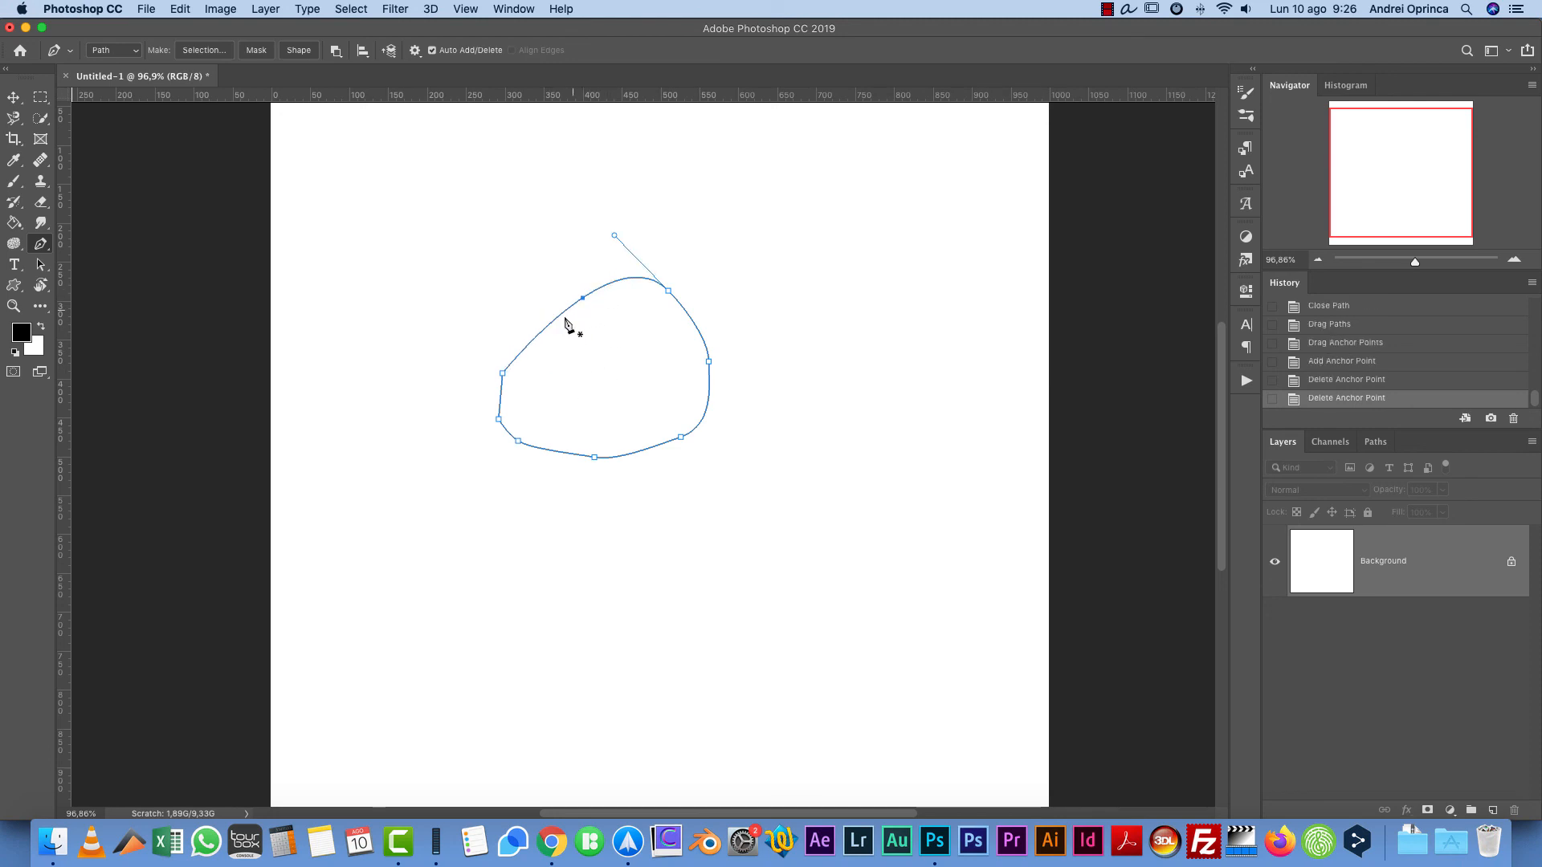
Step: Extend the upper-right anchor point's handles to the upper left and lower right to reshape both adjoining curves, undoing the stray path component
left_click_drag(615, 239, 490, 220)
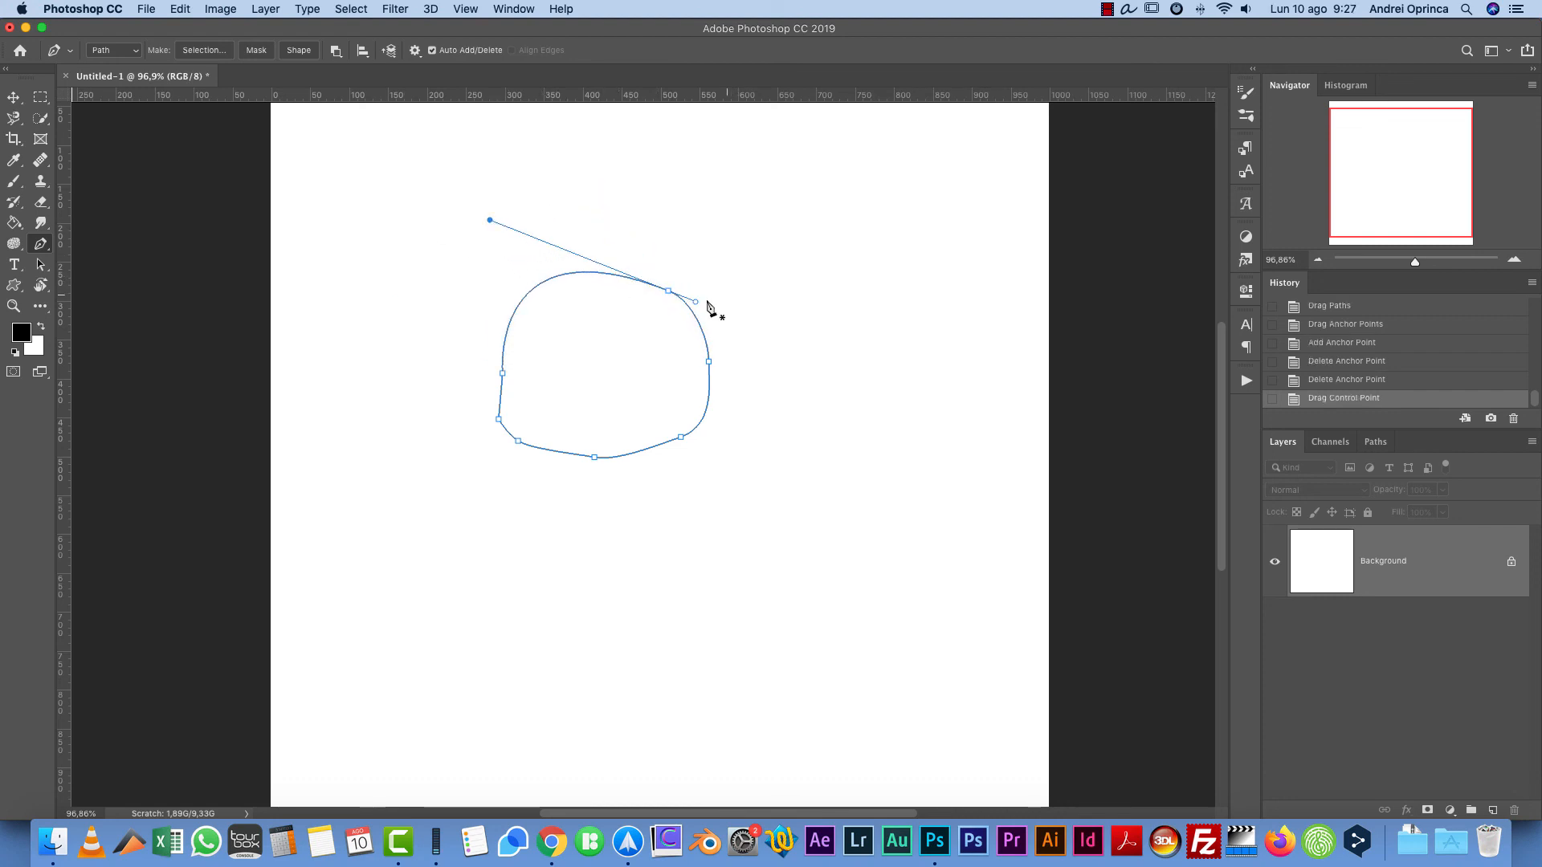
left_click_drag(697, 301, 810, 371)
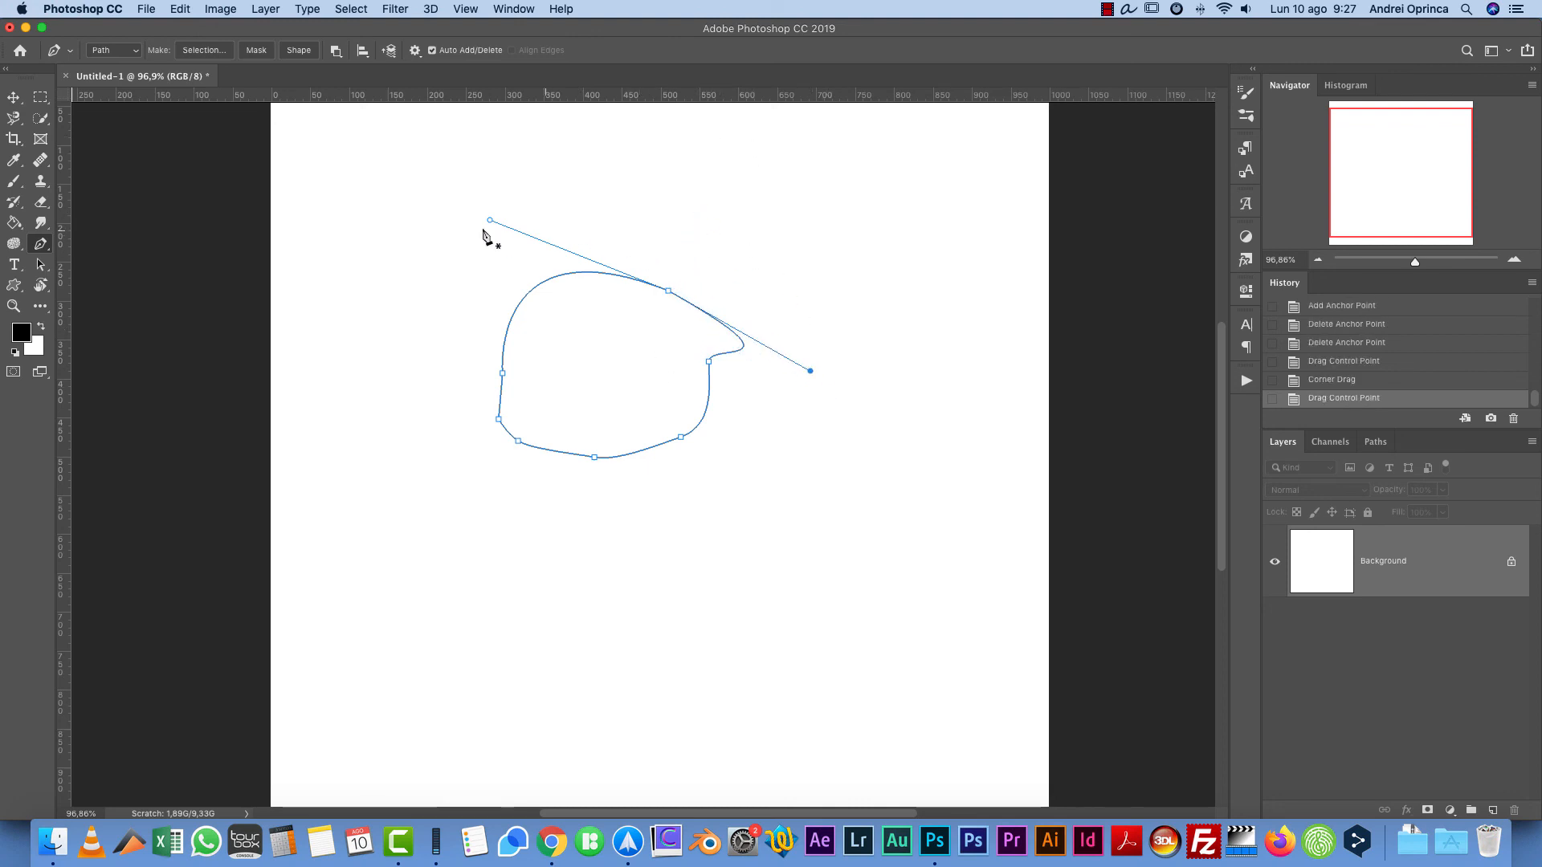
left_click_drag(489, 224, 441, 254)
key("ctrl+z")
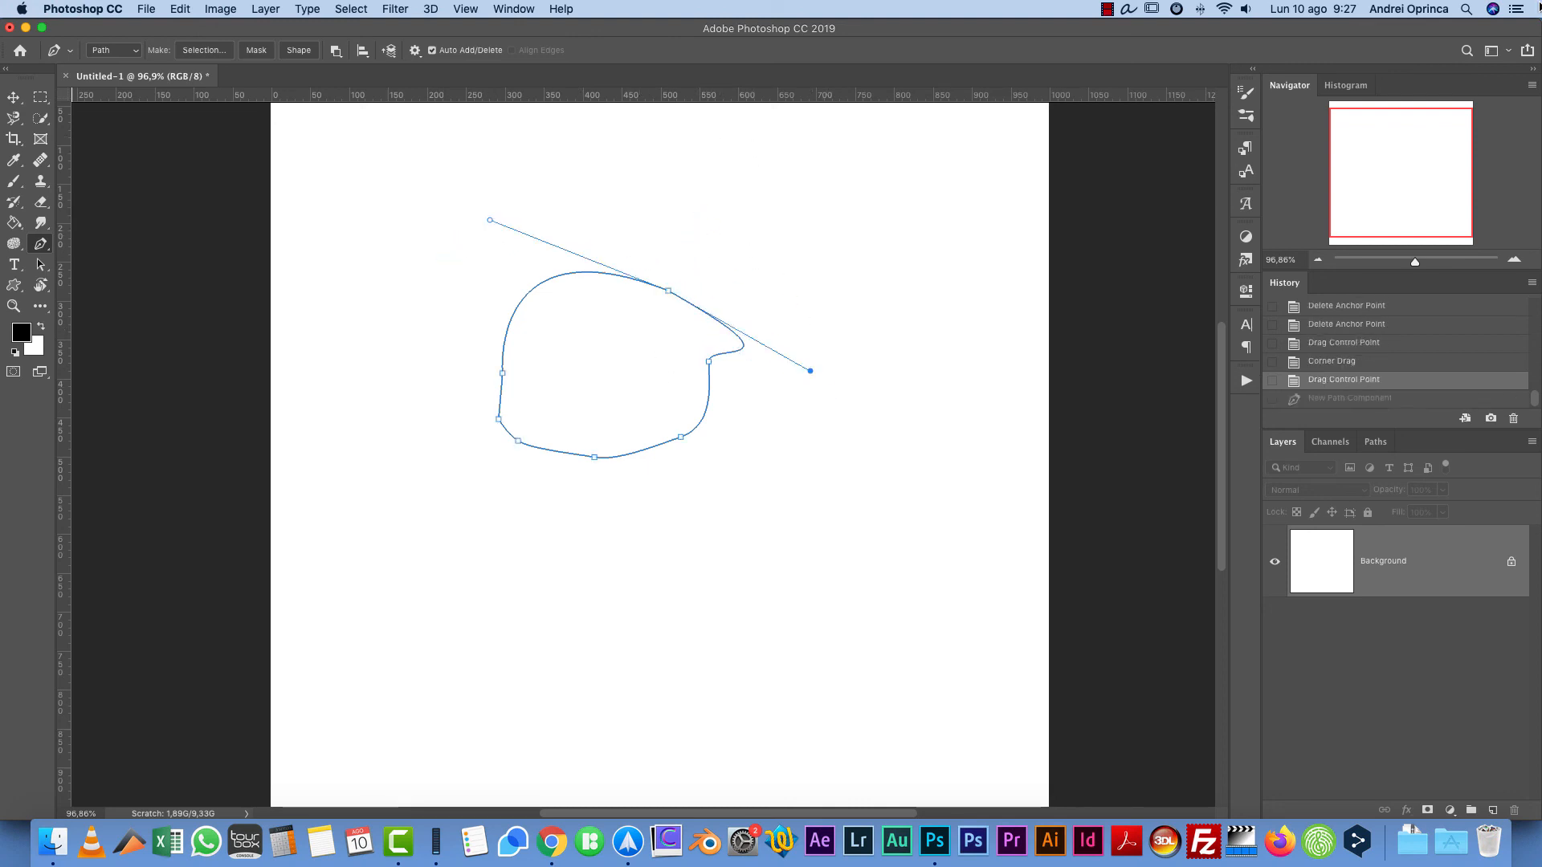